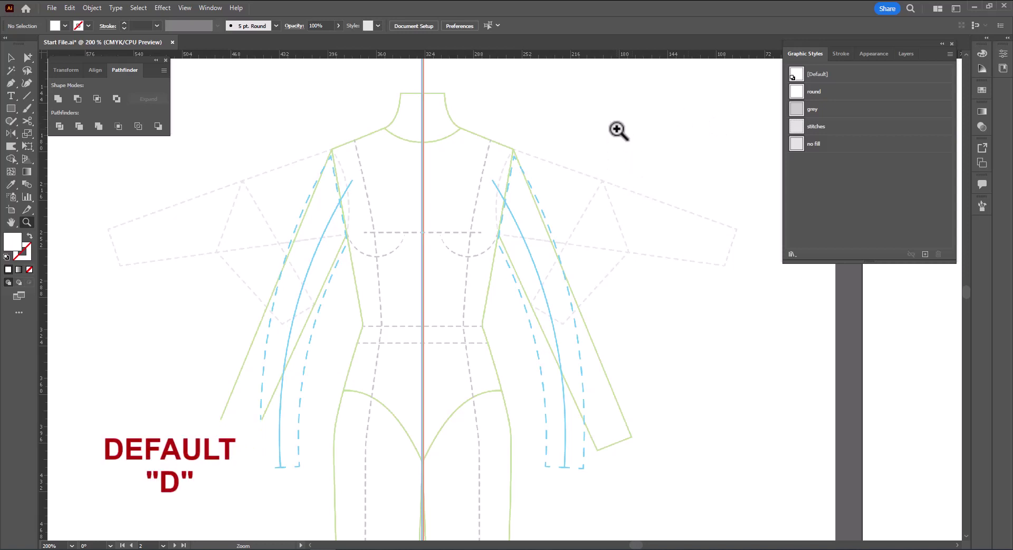
- Draw the right half of the top with default fill and stroke from neck through shoulder and underarm to hem, about 38 by 214 pt
key(d)
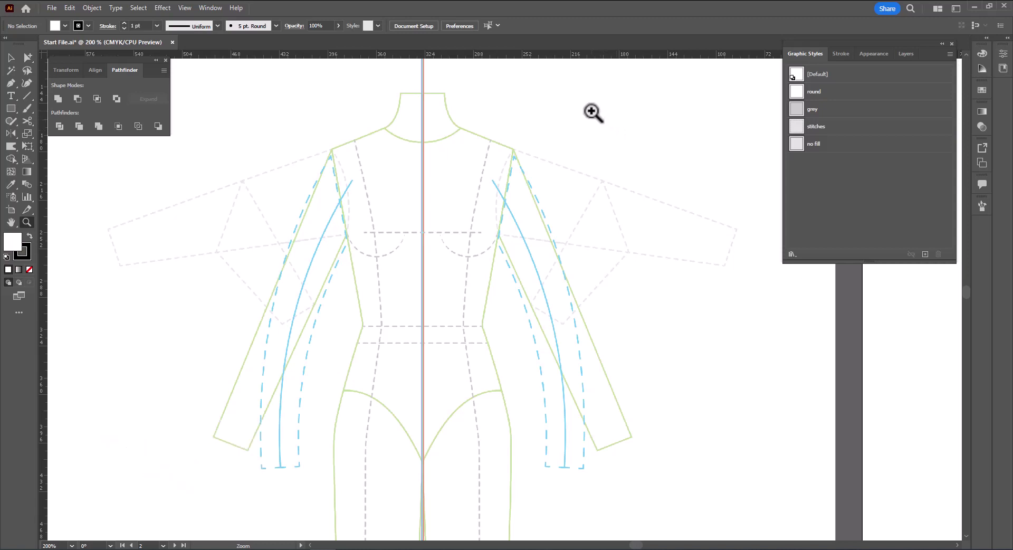
key(p)
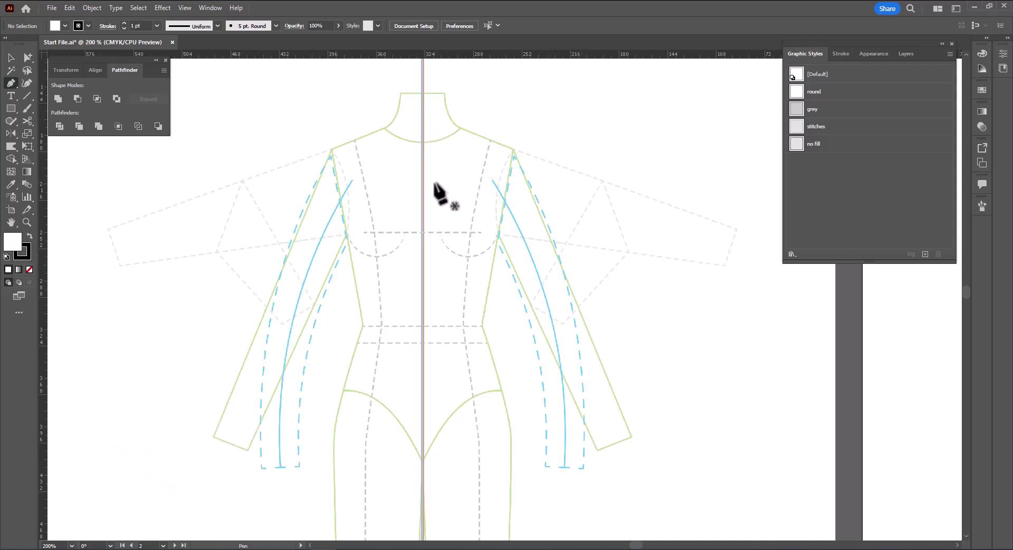
ctrl+click(460, 127)
click(460, 127)
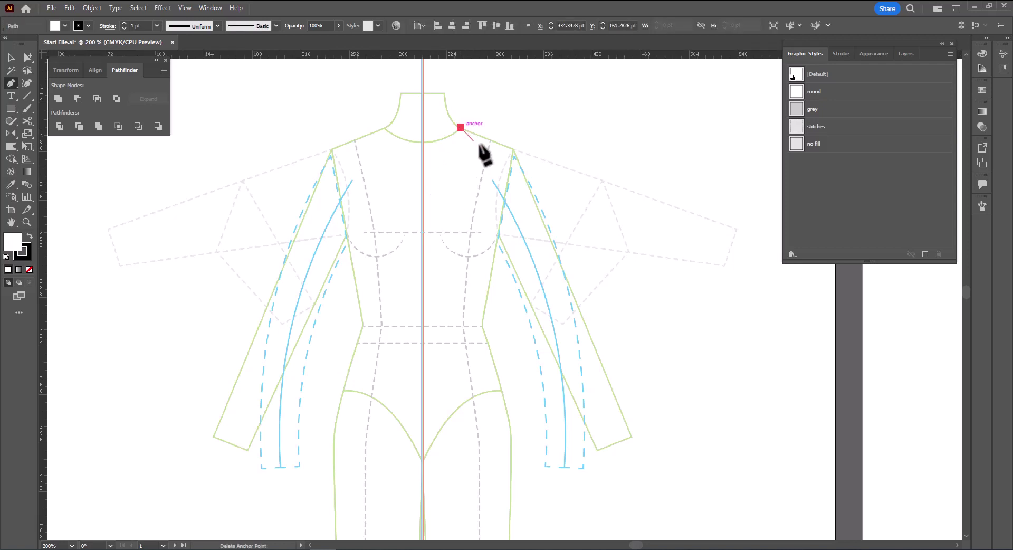
click(511, 147)
click(496, 250)
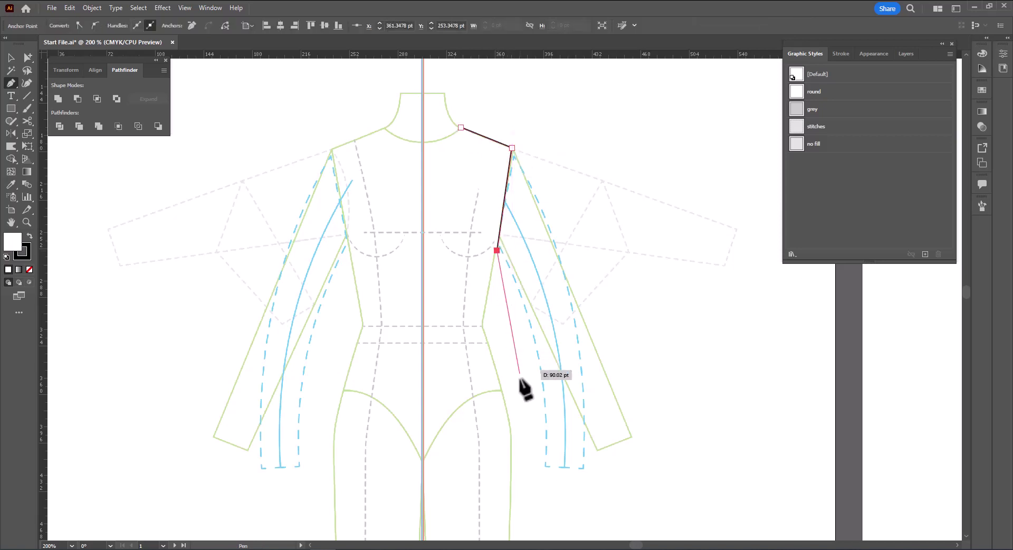
click(512, 414)
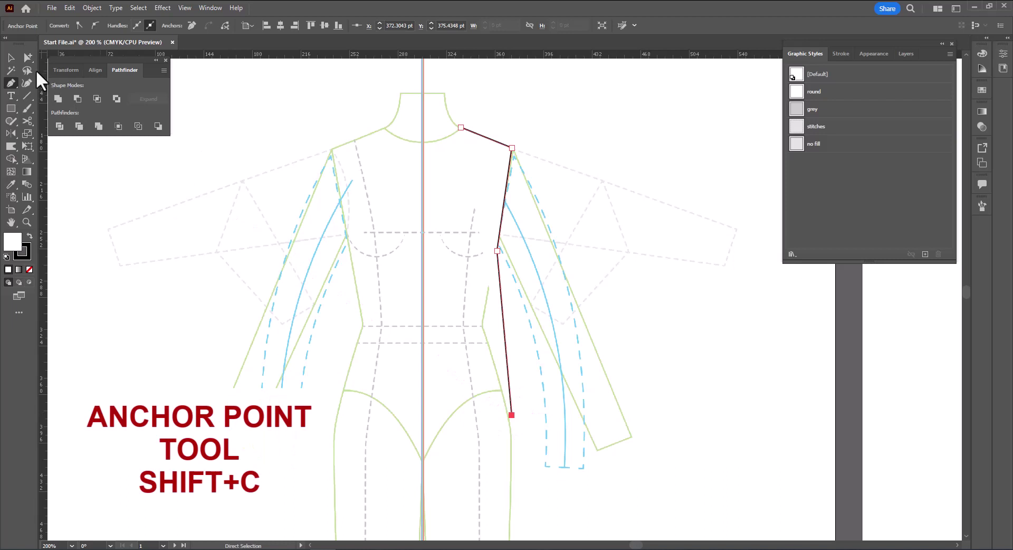
- Detach the pen tool group as a floating strip and curve the armhole segment inward with the Anchor Point tool
click(11, 82)
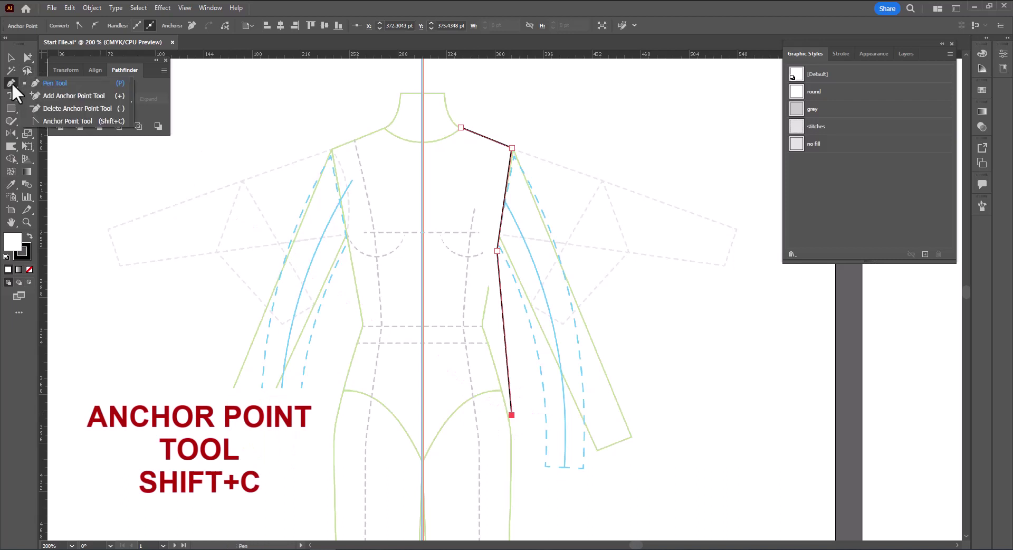
click(131, 90)
drag(55, 88, 336, 84)
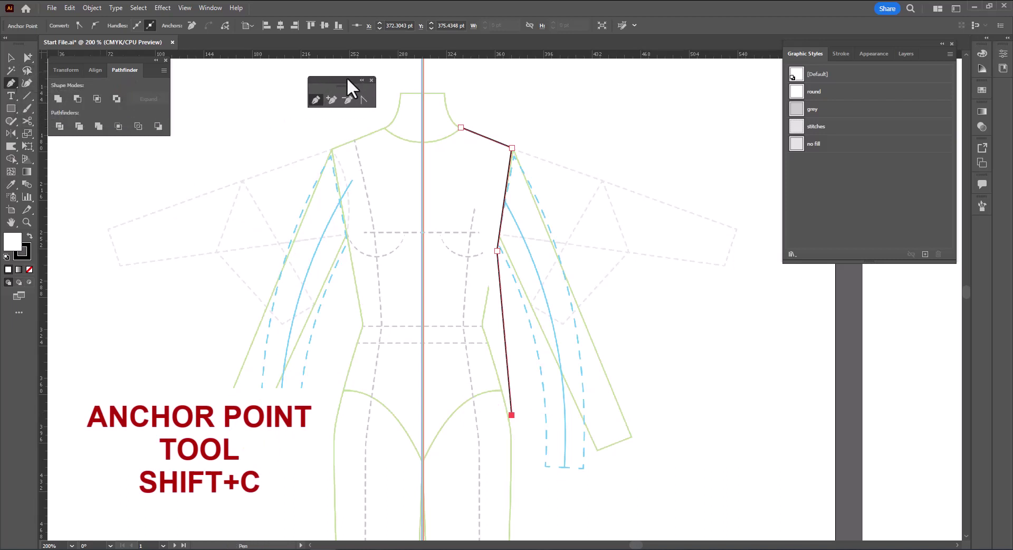
click(363, 100)
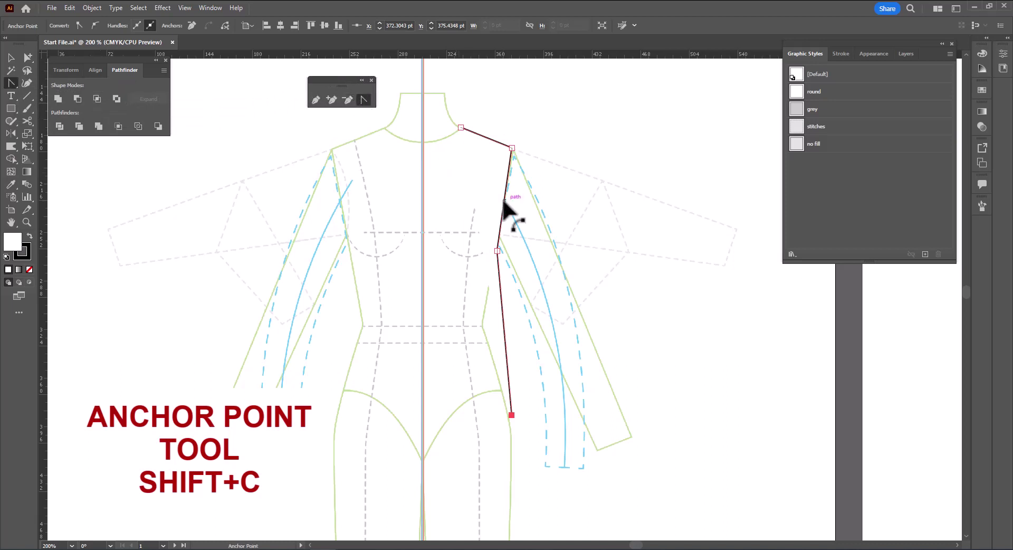
drag(504, 201, 493, 201)
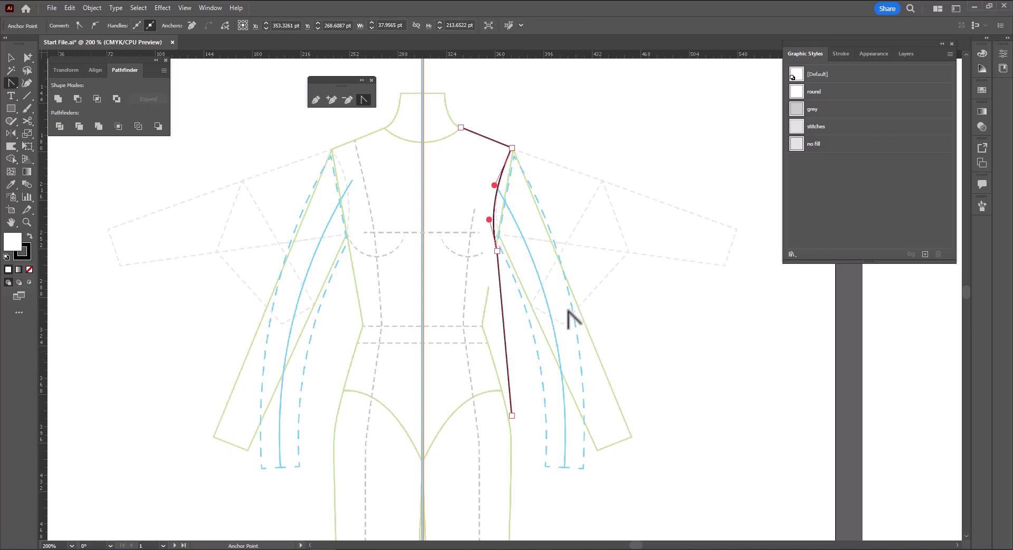
- Reflect a copy of the half bodice across the vertical centre front guide
key(v)
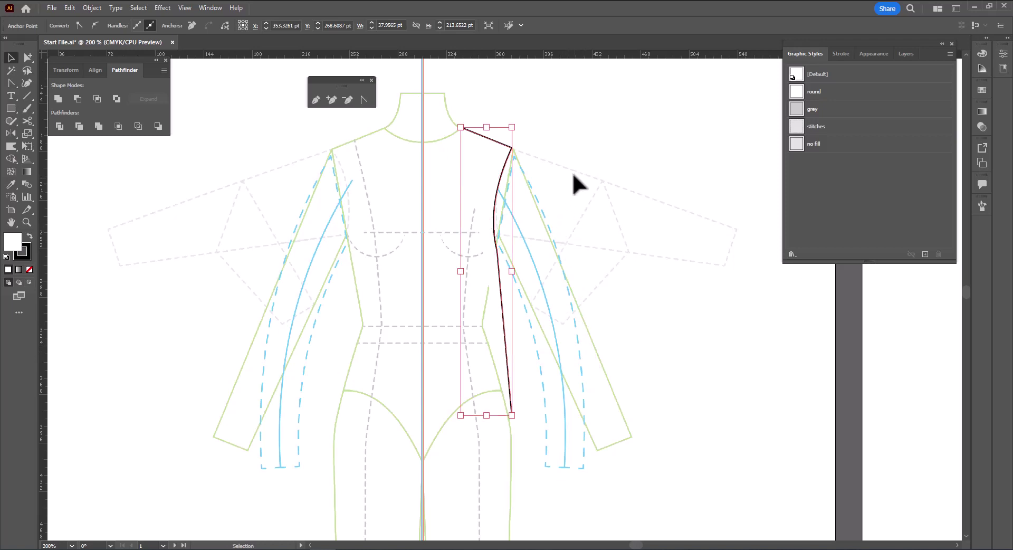
drag(579, 166, 402, 366)
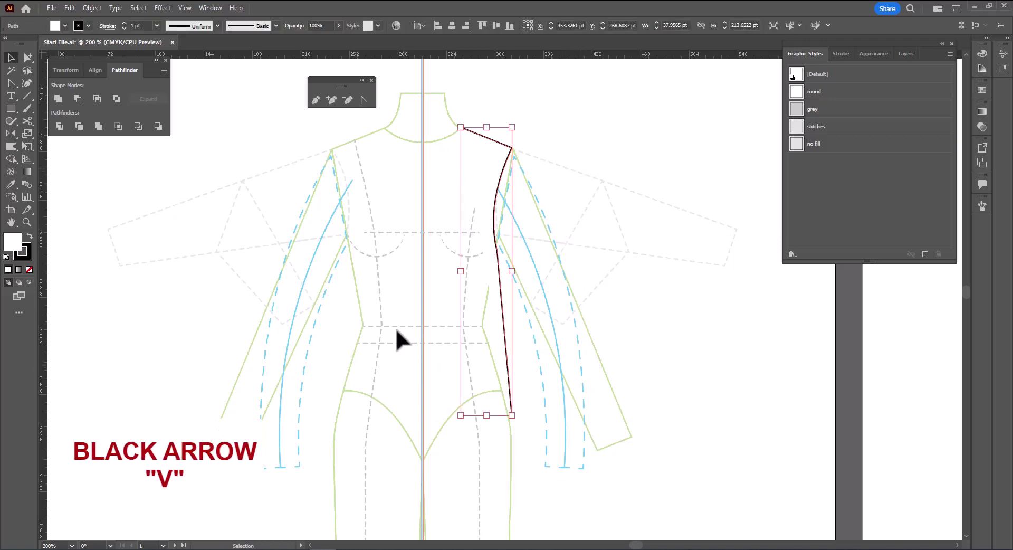
key(o)
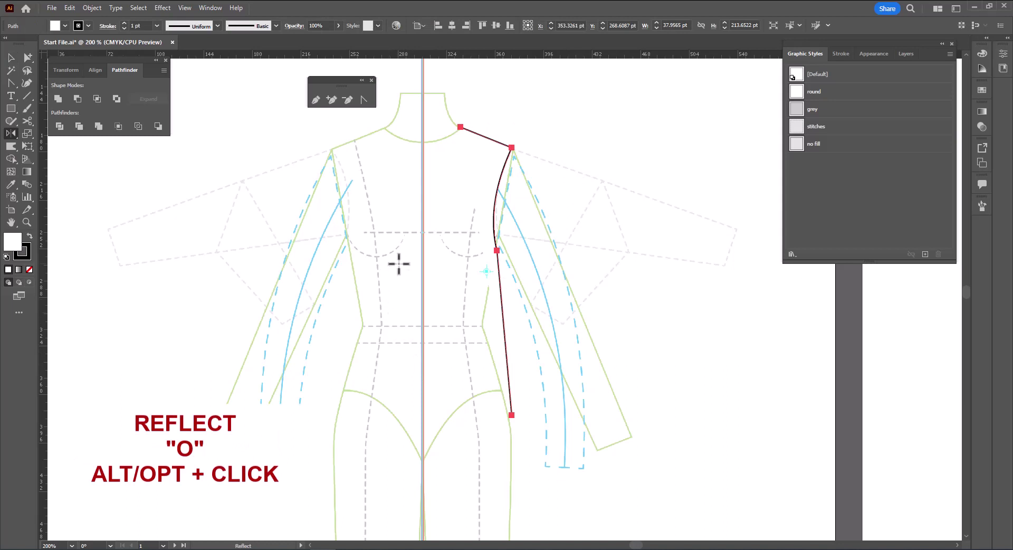
alt+click(422, 154)
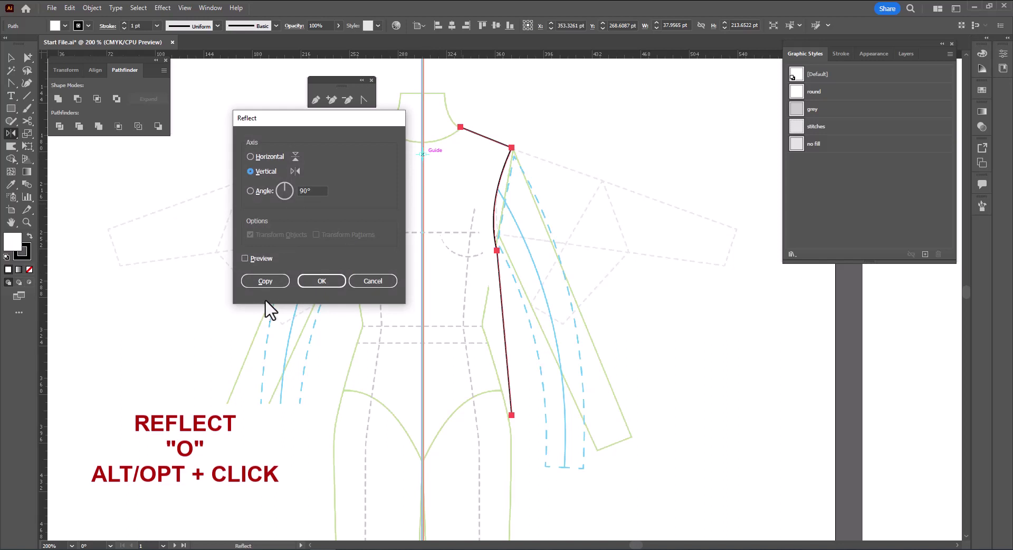
click(261, 281)
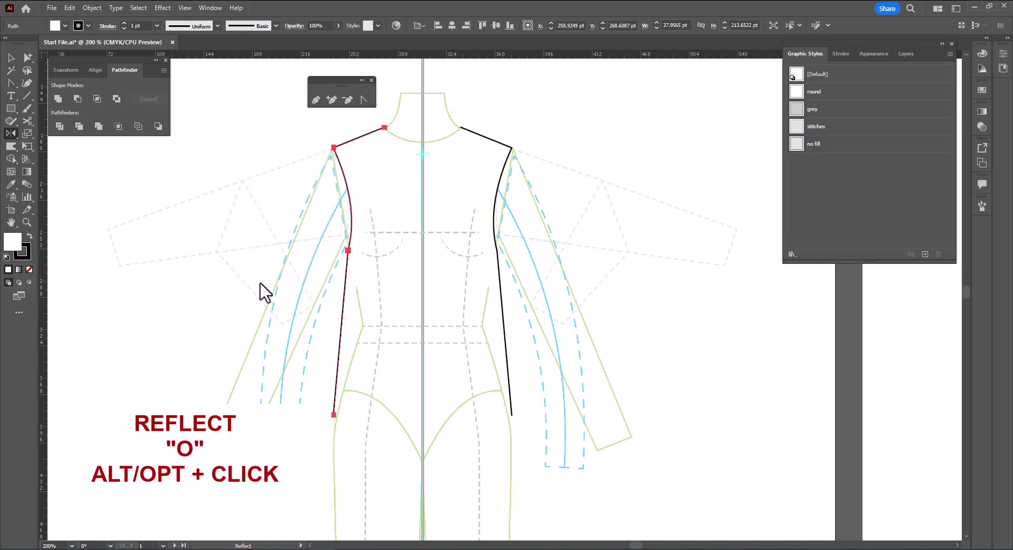
- Join the two bodice halves at the neck and hem into one closed shape
key(v)
drag(267, 242, 555, 276)
right_click(580, 201)
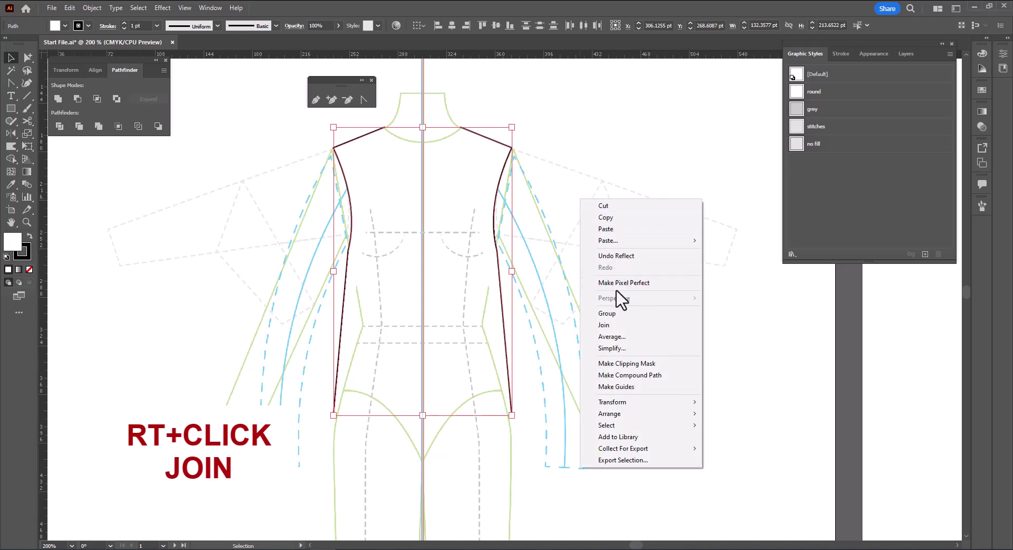
click(617, 325)
right_click(580, 190)
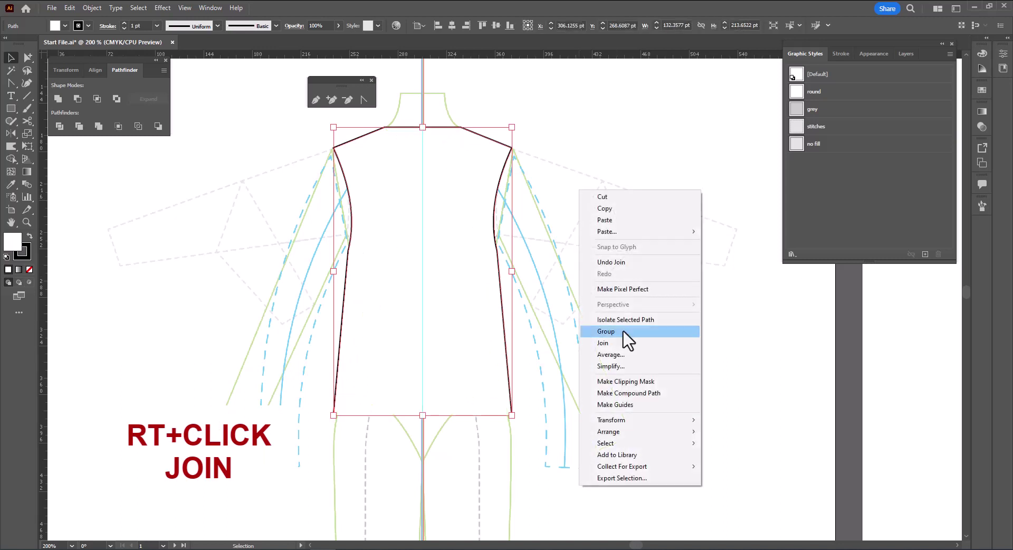
click(618, 343)
click(587, 179)
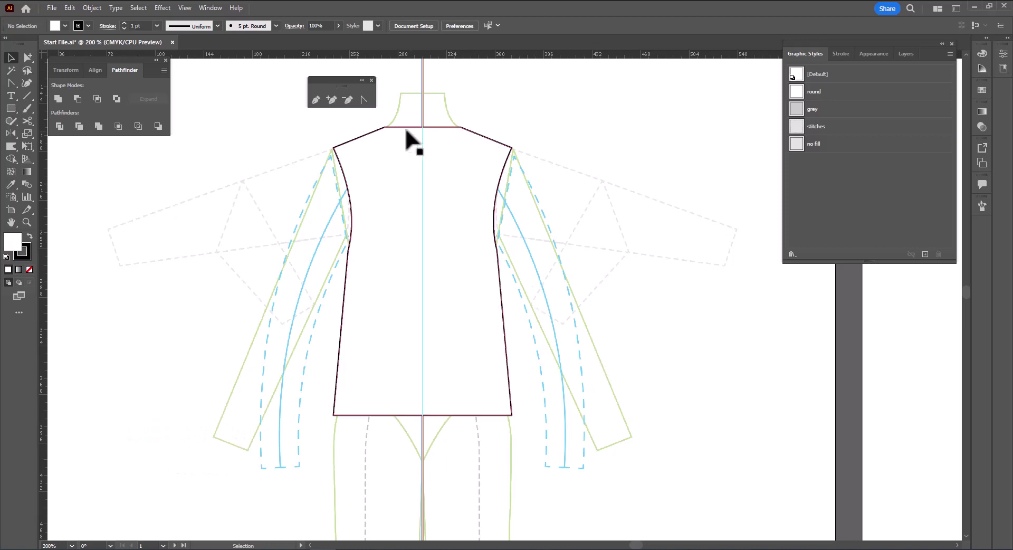
- Bend the neckline down into a scooped front neck and curve the hem down about 5 pt at centre front
click(365, 100)
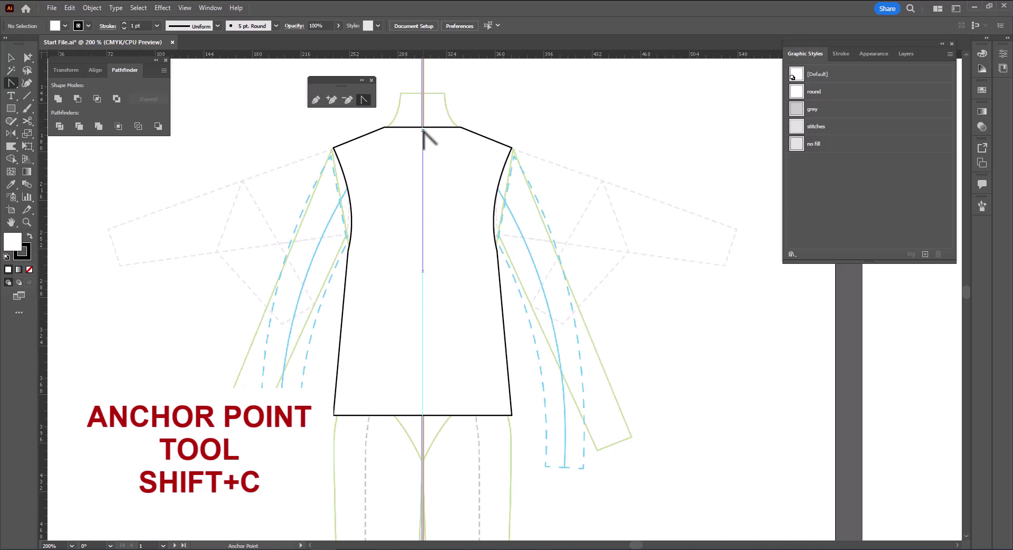
drag(423, 127, 422, 155)
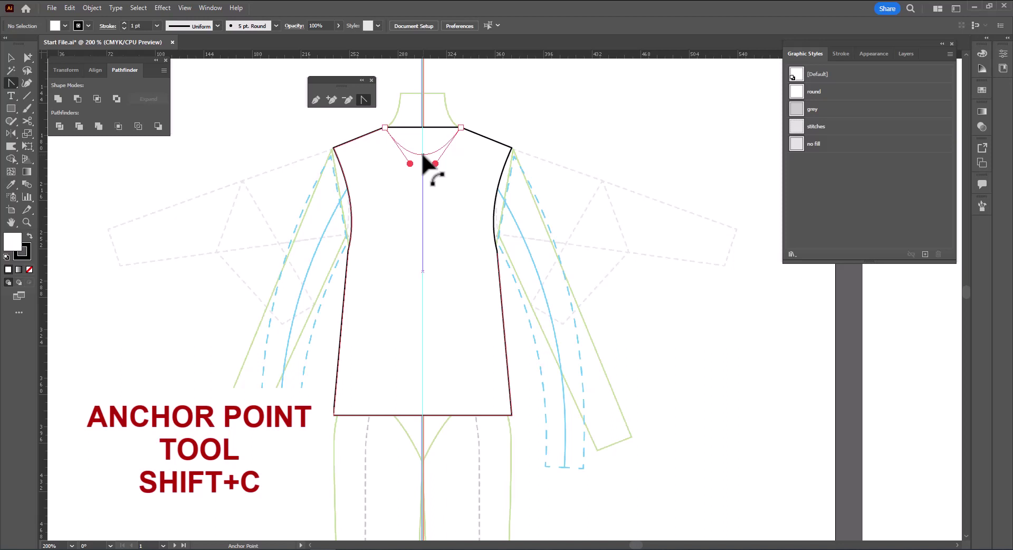
drag(422, 154, 422, 158)
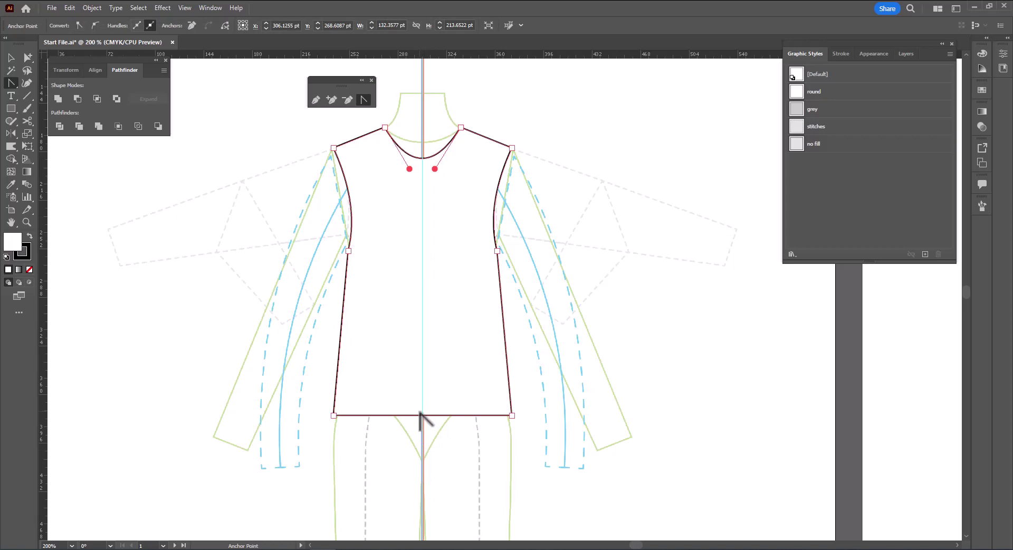
drag(422, 415, 423, 424)
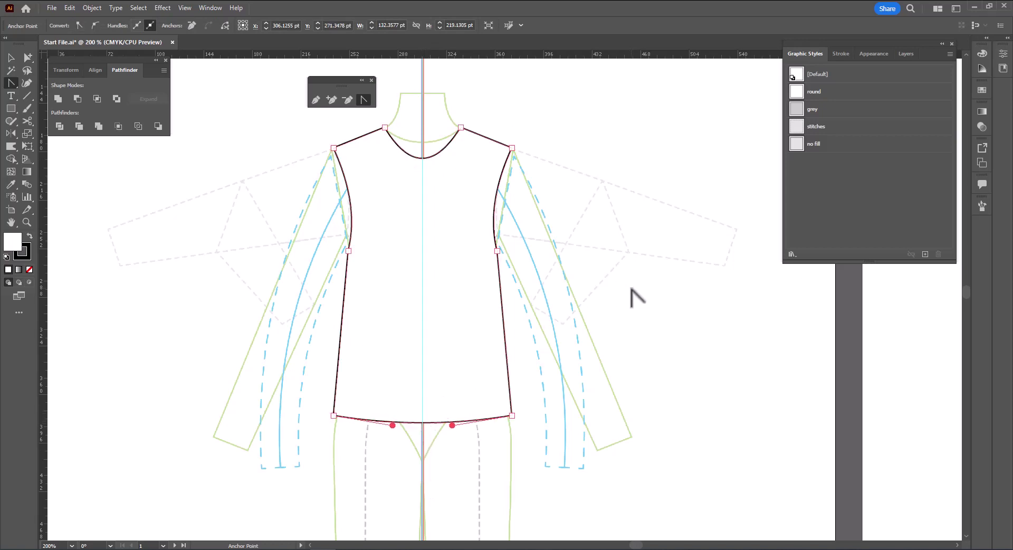
- Copy the finished front bodice and paste the duplicate in back of it
key(ctrl+shift+a)
click(11, 57)
click(612, 240)
click(464, 272)
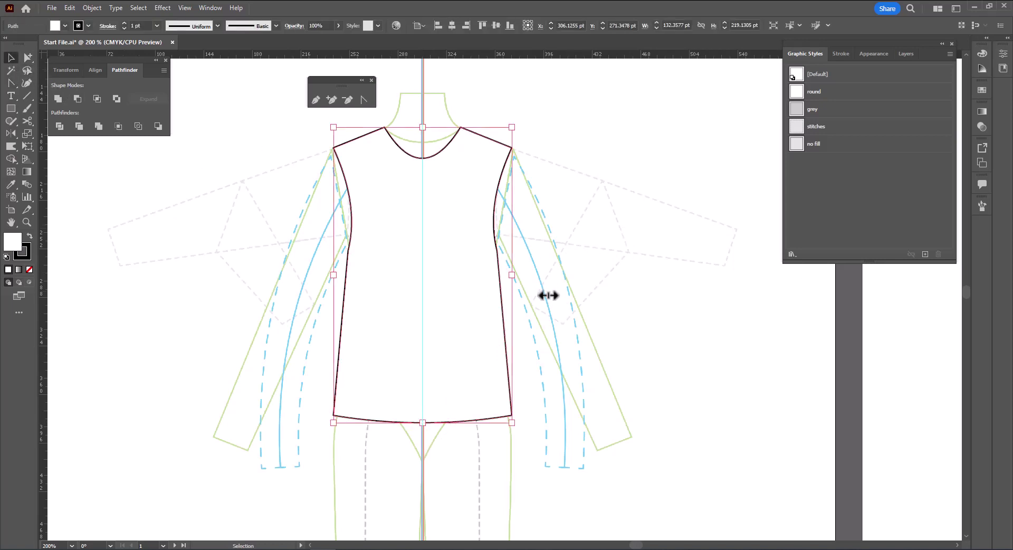
key(ctrl+c)
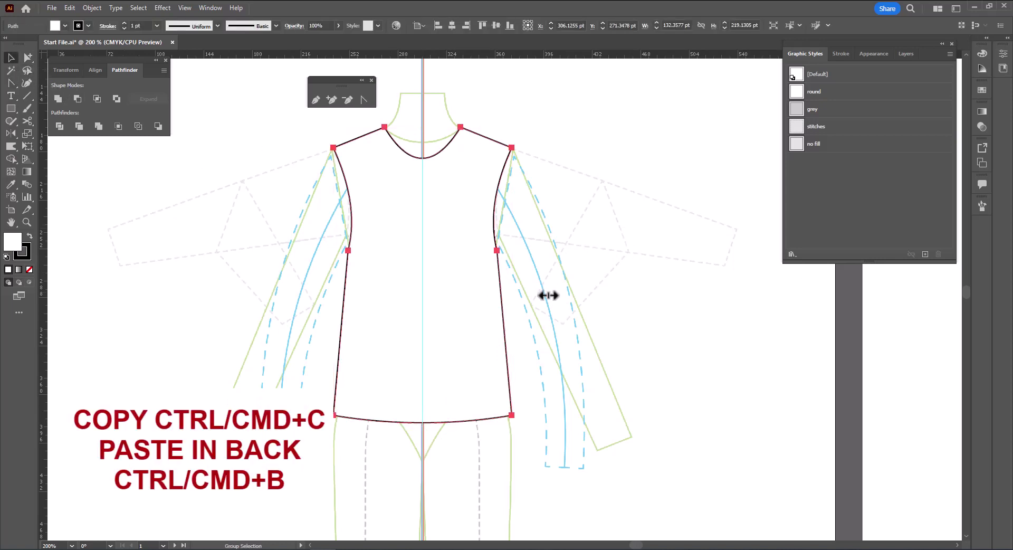
key(ctrl+b)
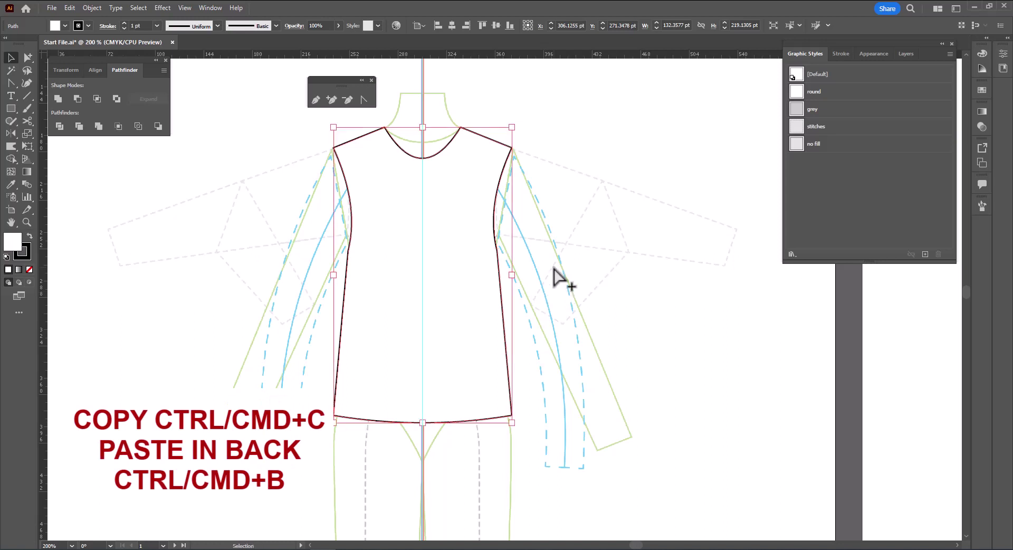
key(ctrl+c)
key(ctrl+b)
- Isolate the pasted back bodice and apply the grey graphic style to it
right_click(564, 148)
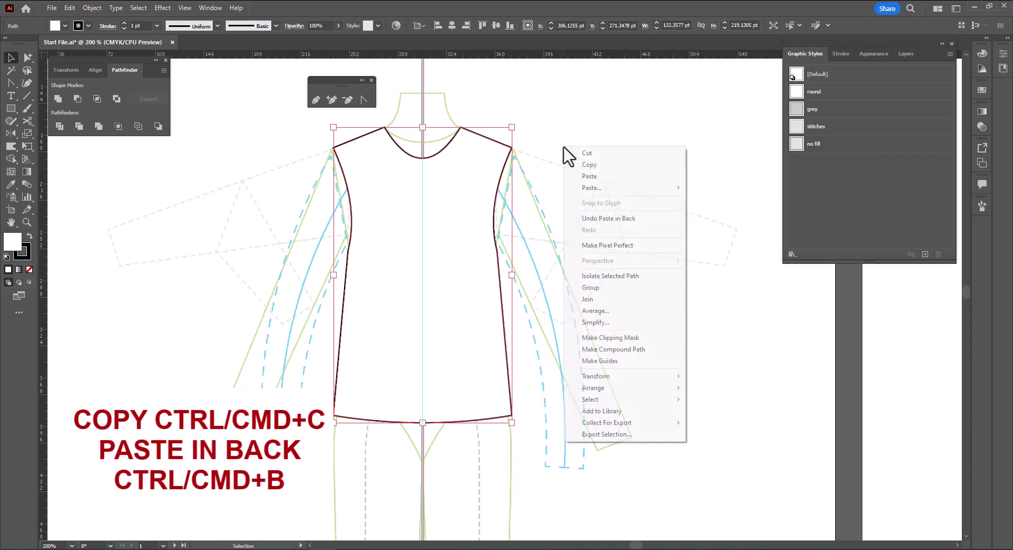
click(625, 276)
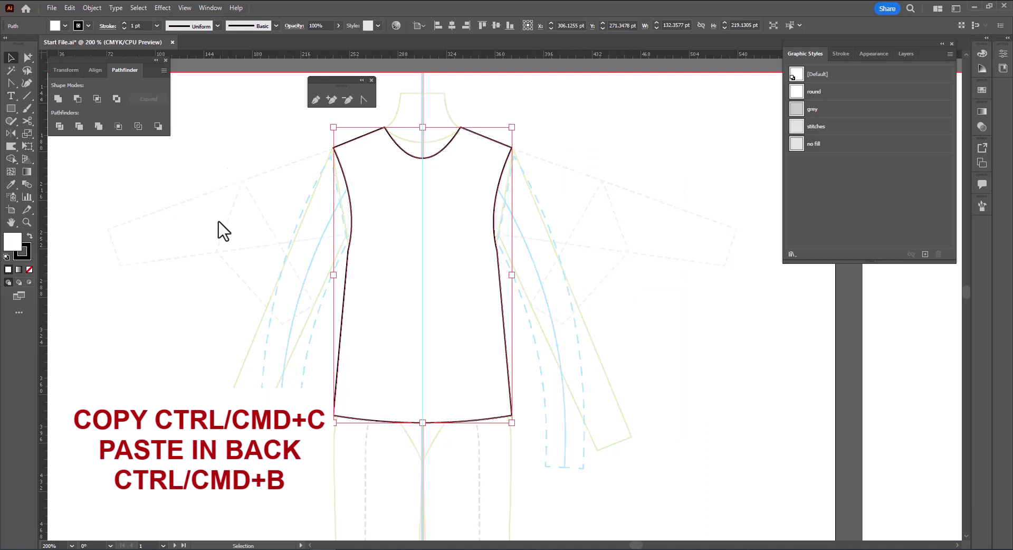
click(842, 112)
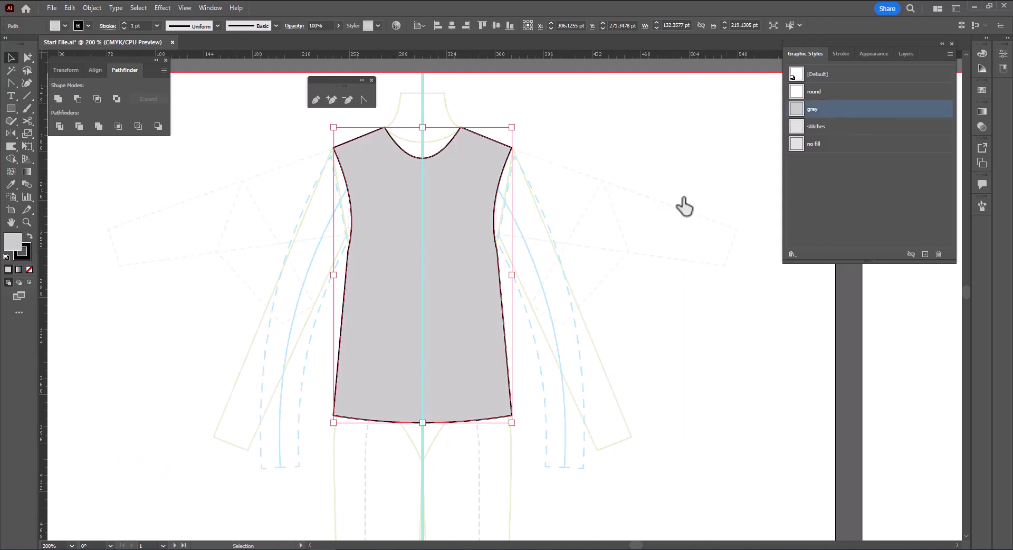
- Raise the grey back bodice's neckline curve to the croquis neckline with the Anchor Point tool and leave isolation mode
click(365, 101)
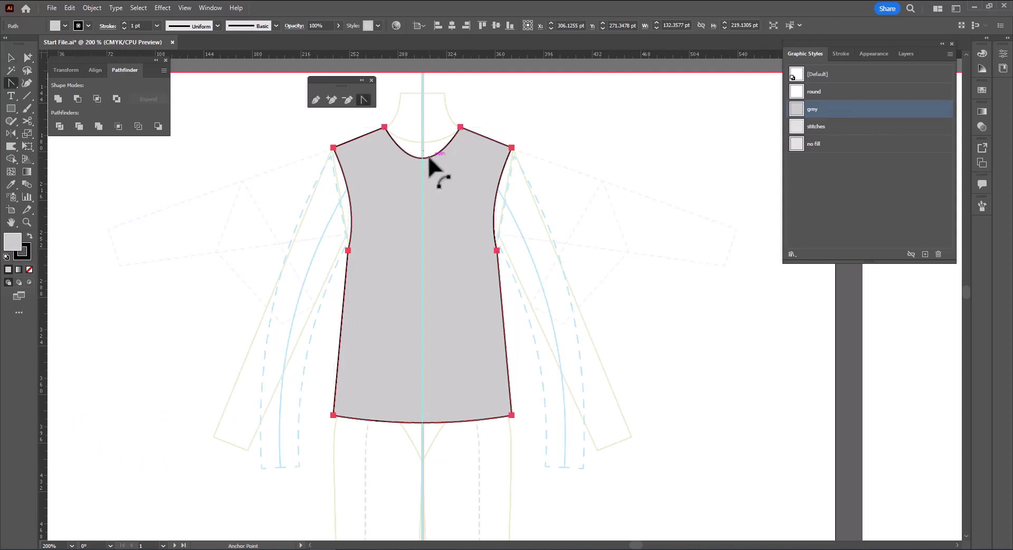
drag(422, 157, 423, 149)
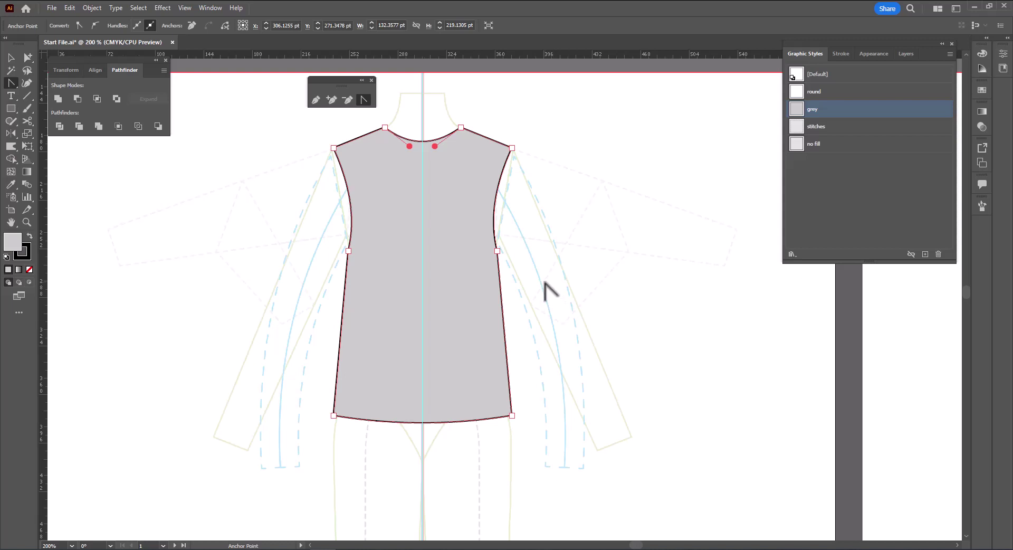
key(v)
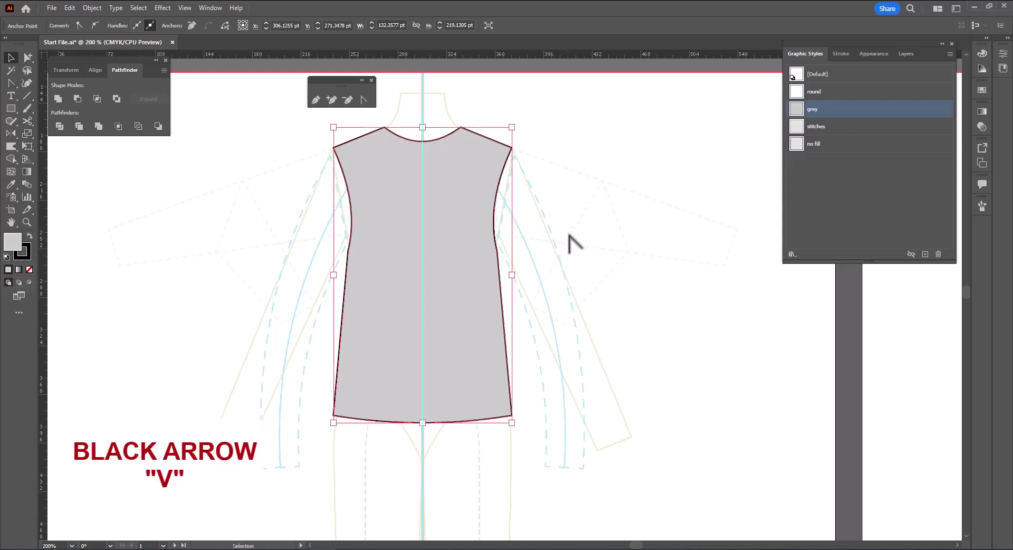
click(595, 174)
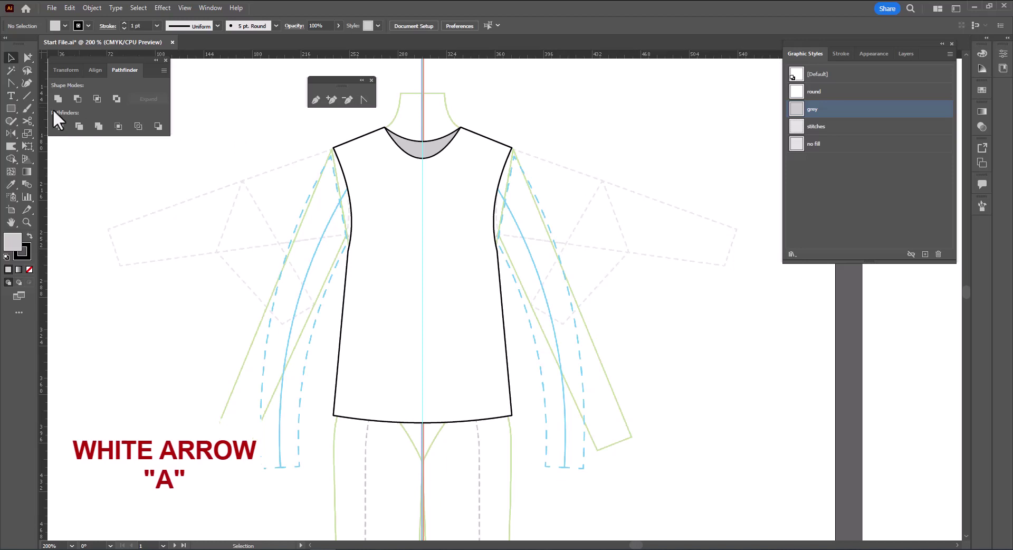
- Select the front bodice's right armhole curve with the Direct Selection tool and return to the Selection tool
click(28, 58)
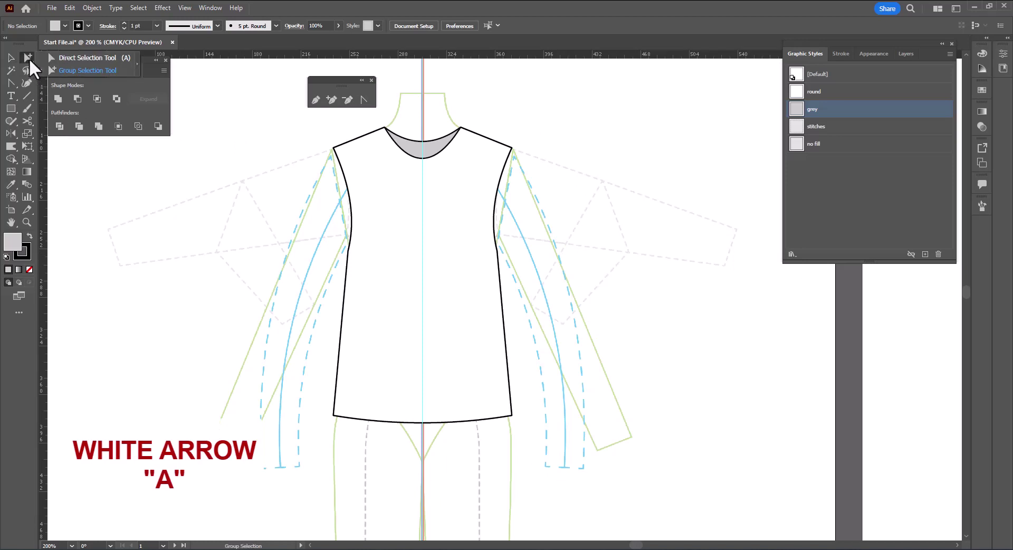
click(78, 58)
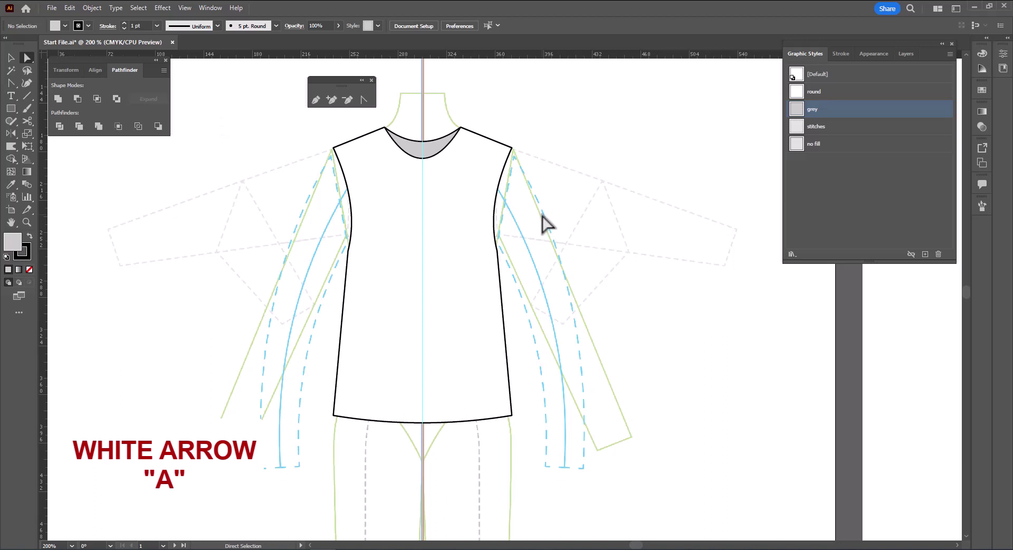
click(497, 194)
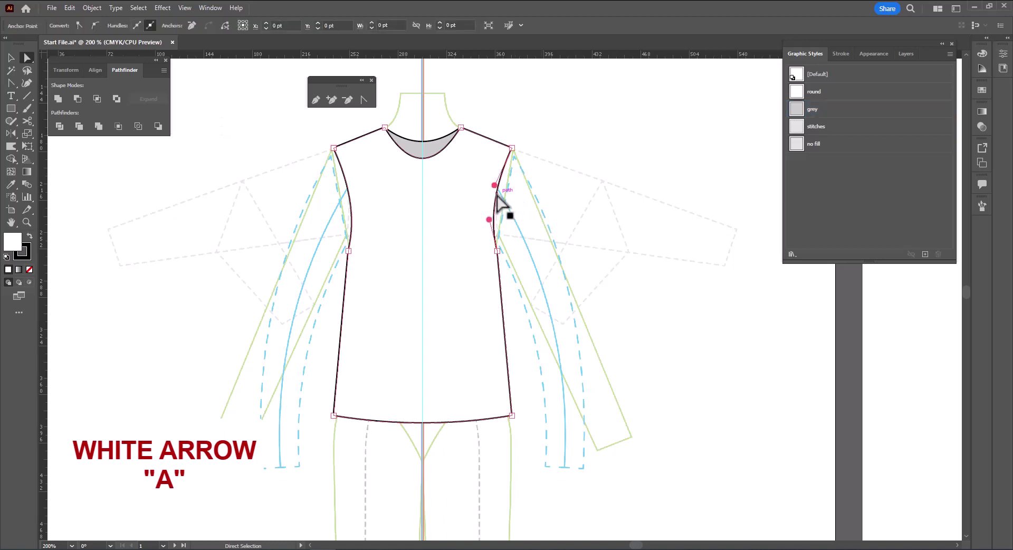
key(v)
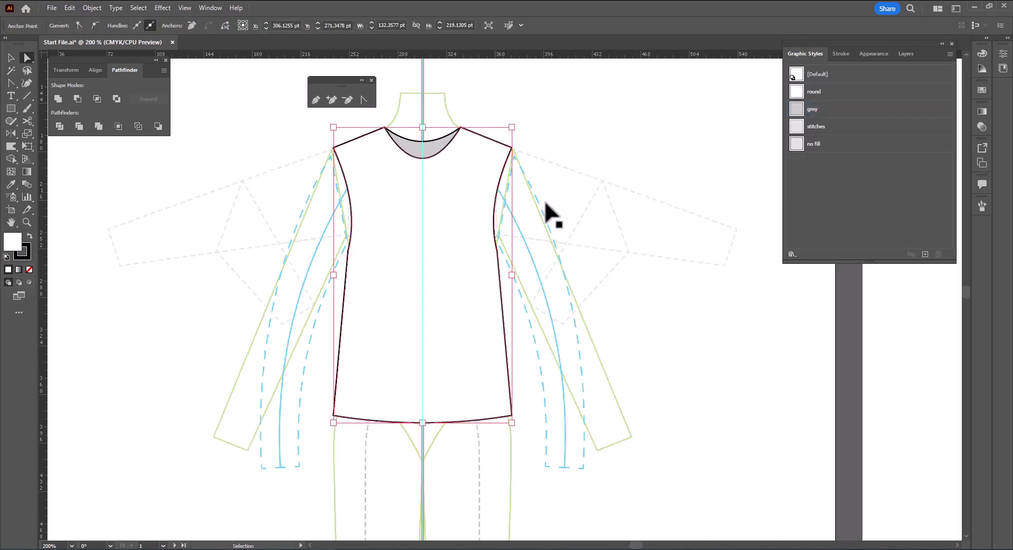
- Paste a copy of the front bodice's right armhole curve in front of it and activate the Direct Selection tool
key(ctrl+f)
key(a)
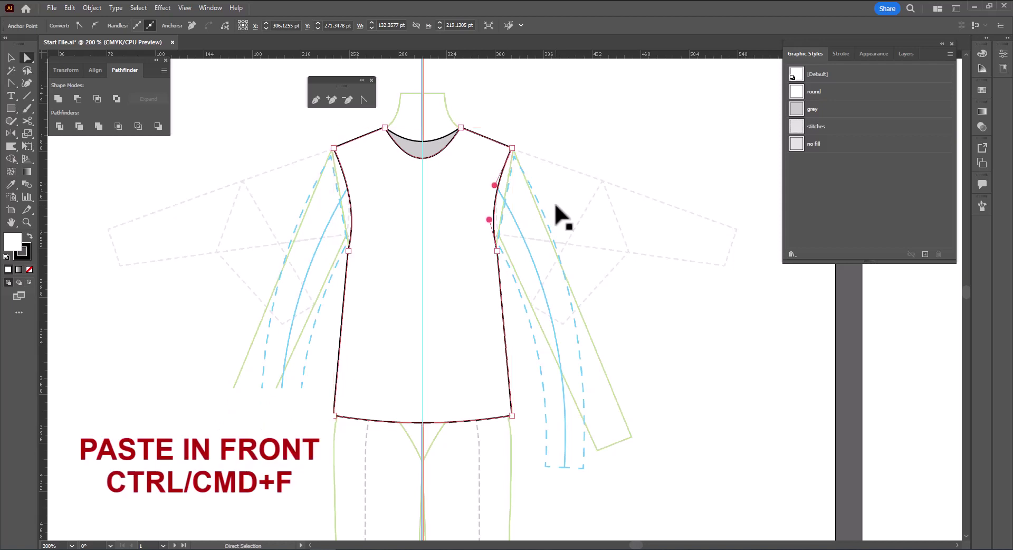
key(v)
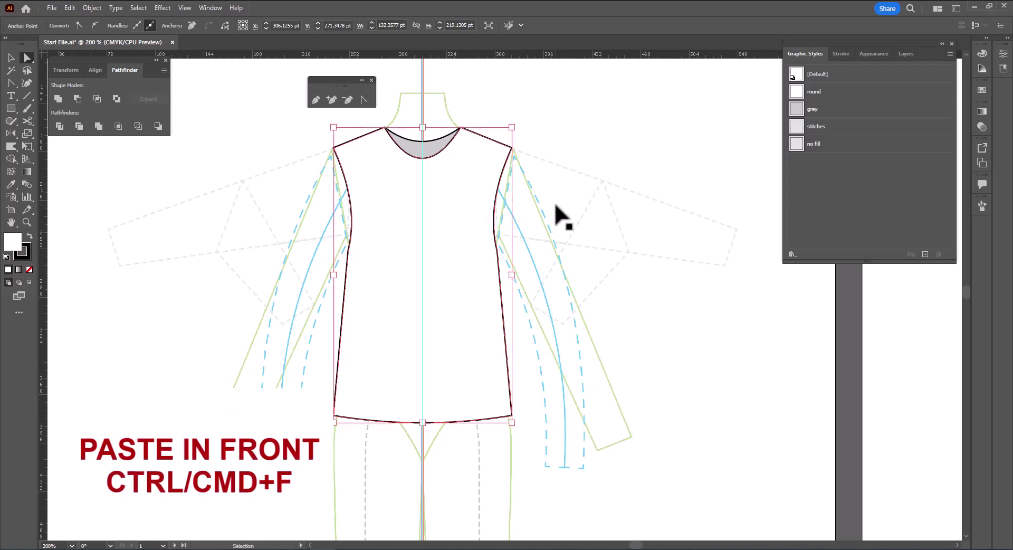
key(a)
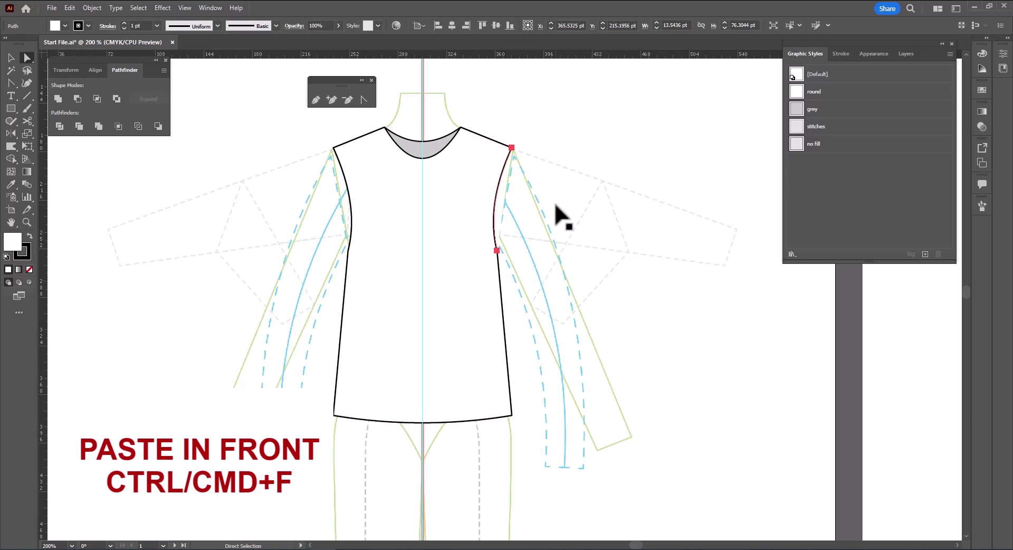
- Extend the pasted armhole curve into a closed short sleeve about 51 pt wide and 99 pt high with the Pen tool
key(p)
mouse_move(512, 148)
mouse_down()
mouse_move(560, 218)
mouse_move(572, 269)
mouse_move(521, 164)
mouse_up()
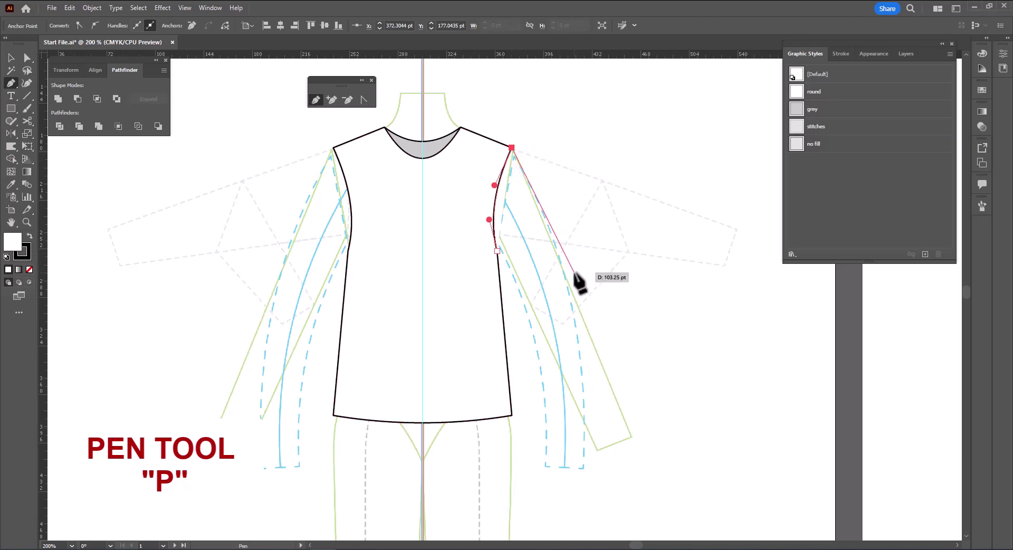
click(560, 261)
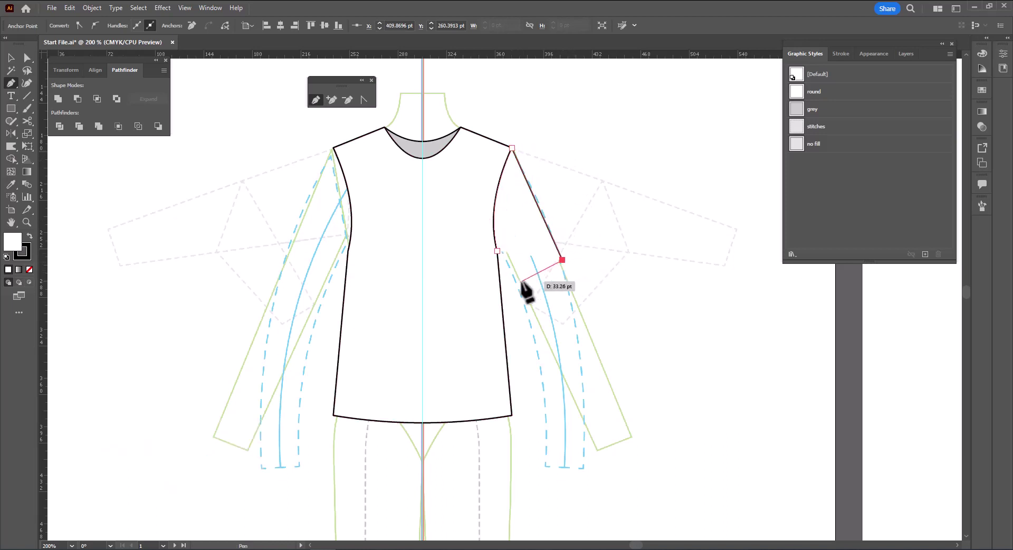
click(512, 282)
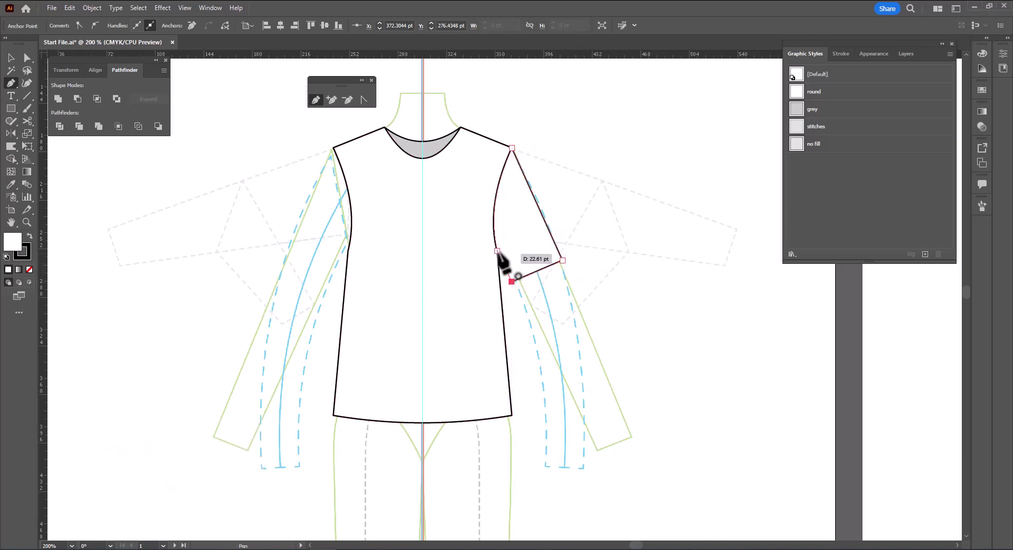
click(496, 250)
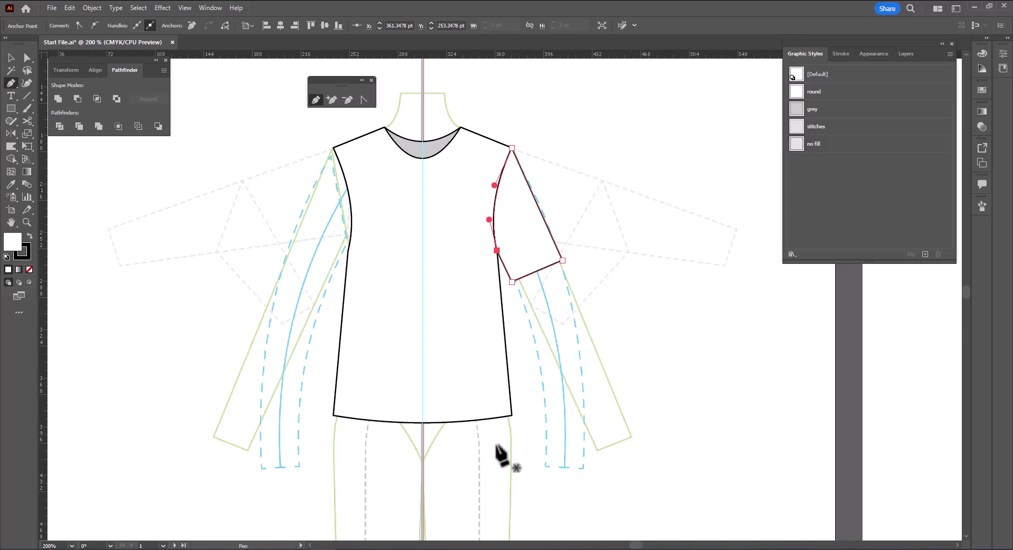
- Shift the sleeve's outer hem corner slightly upward along the croquis arm with the Direct Selection tool
key(ctrl)
click(27, 57)
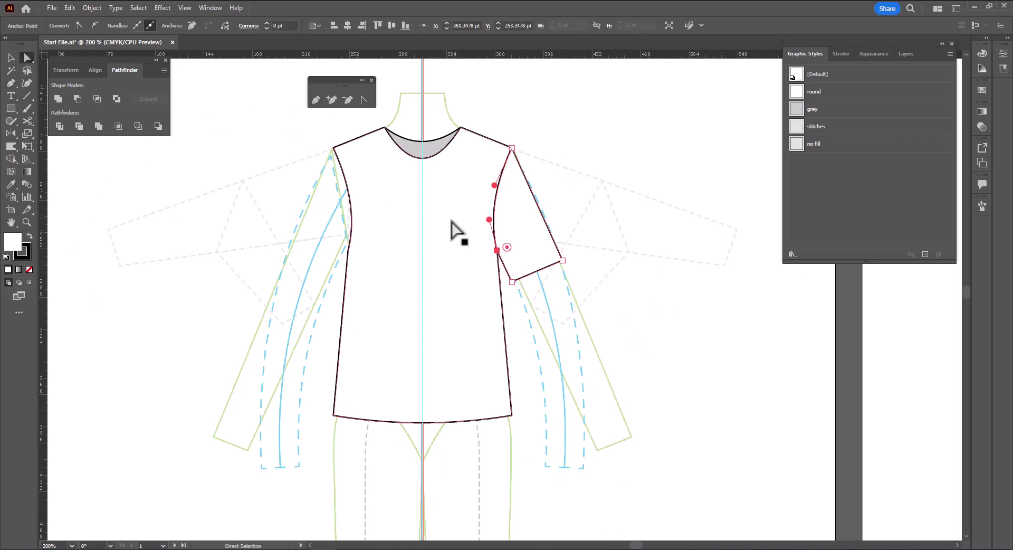
click(562, 260)
drag(563, 260, 560, 255)
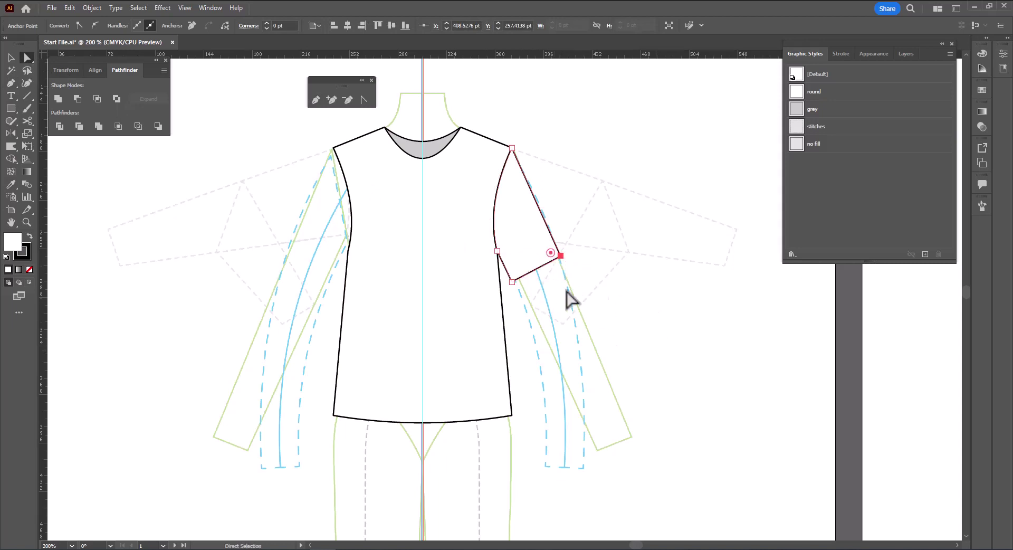
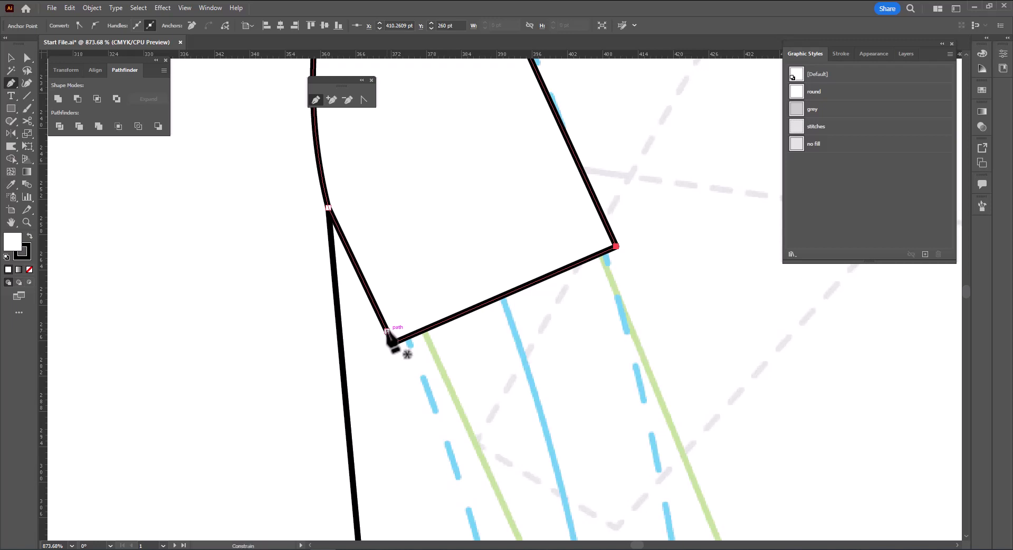
- Draw a straight line just above the sleeve hem with the Pen tool and apply the stitches graphic style to it
click(387, 331)
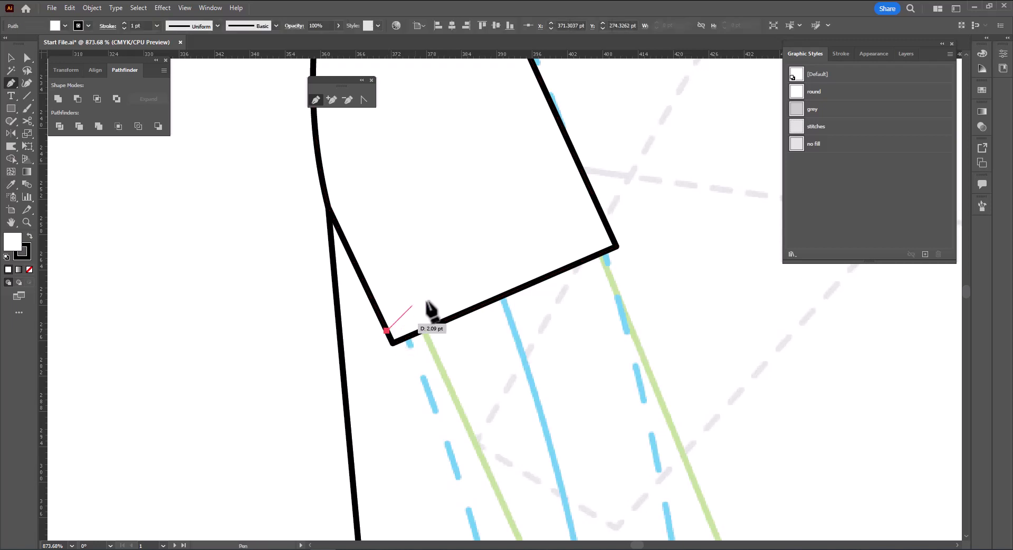
click(611, 232)
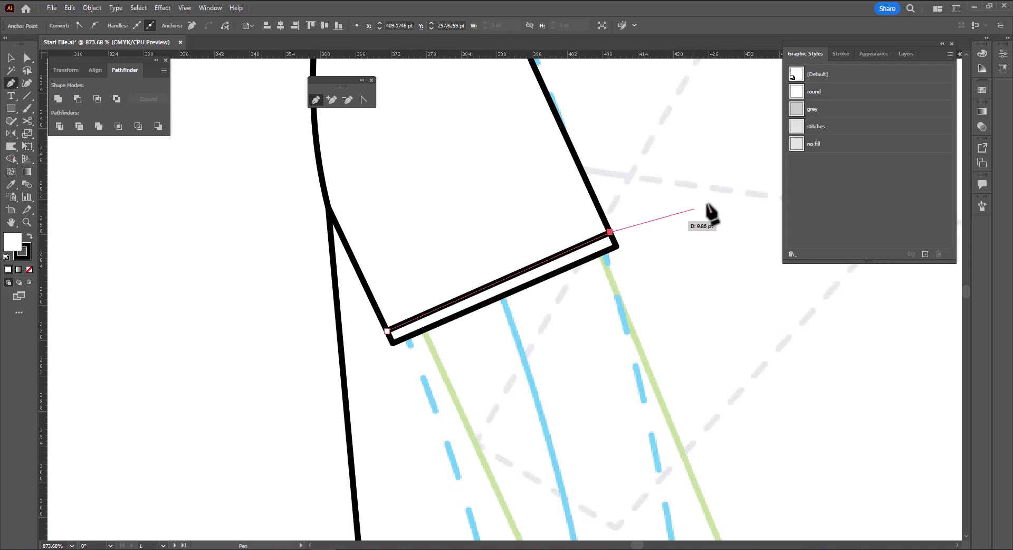
click(823, 126)
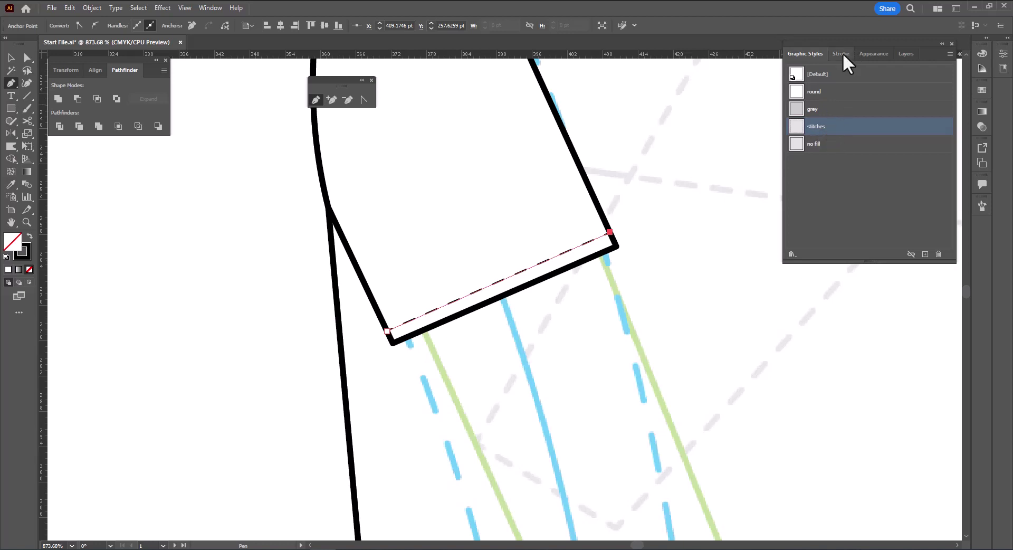
- Return the sleeve hem line to the default style, then give it a 0.25 pt dashed stroke with 1 pt dashes, 1 pt gaps and no fill
click(832, 79)
click(843, 56)
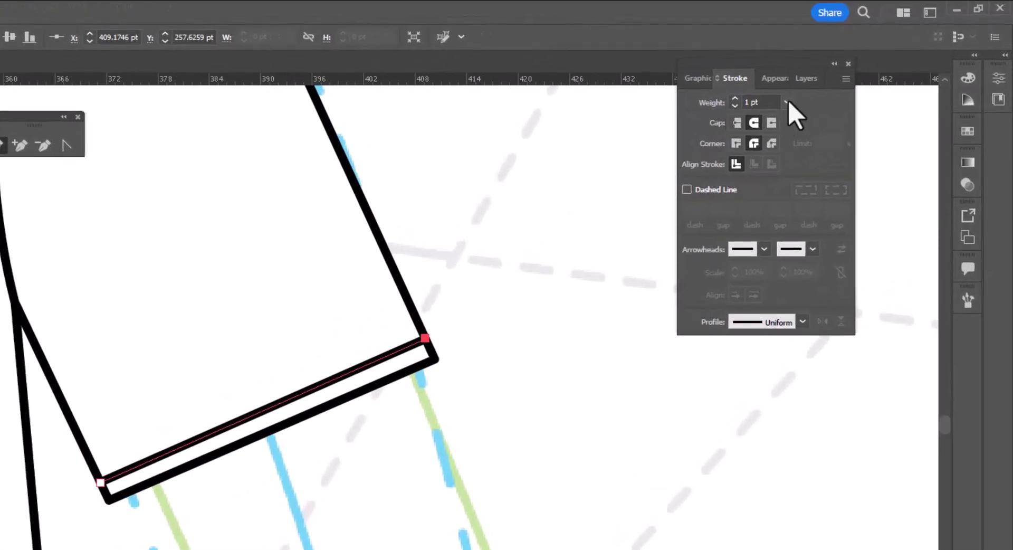
click(787, 102)
click(805, 119)
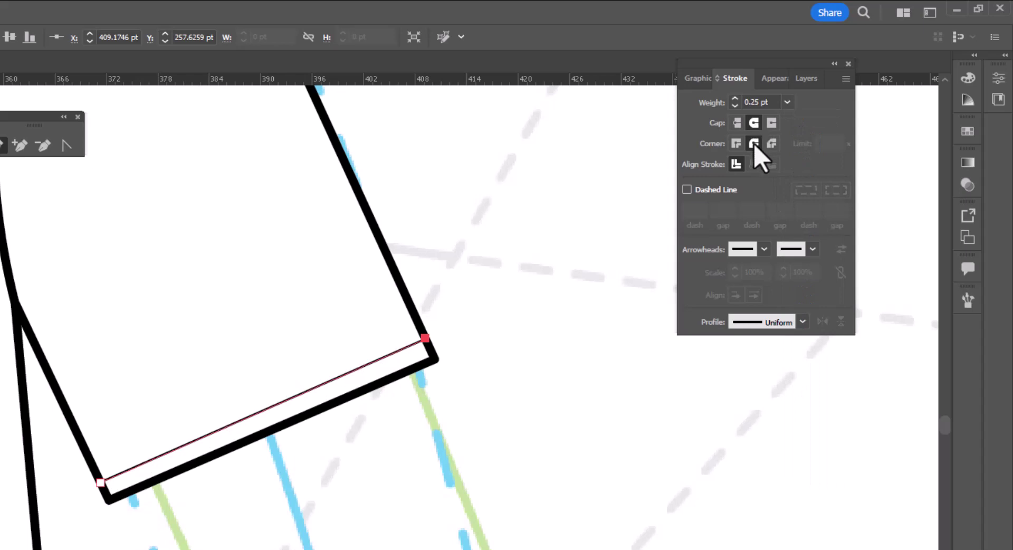
click(686, 190)
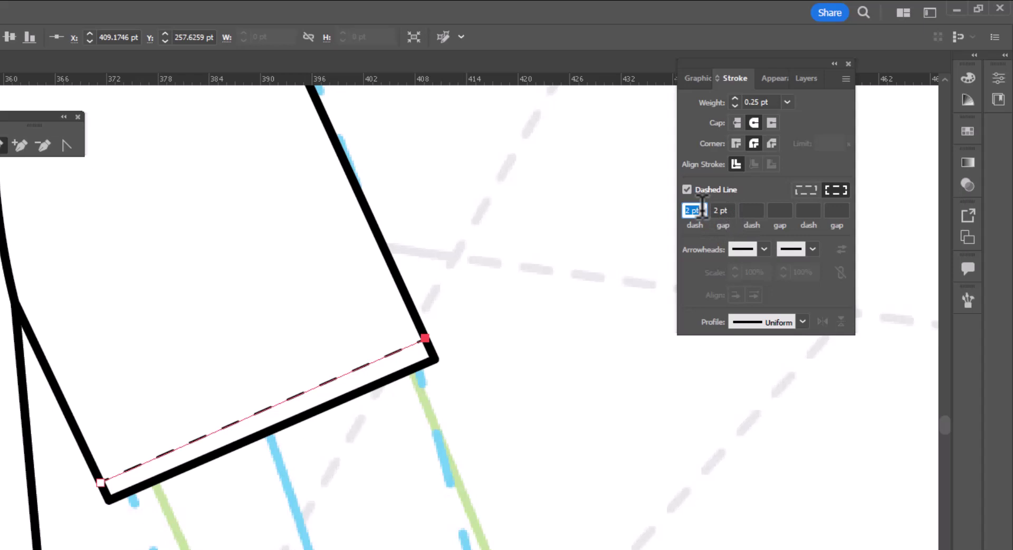
text(1)
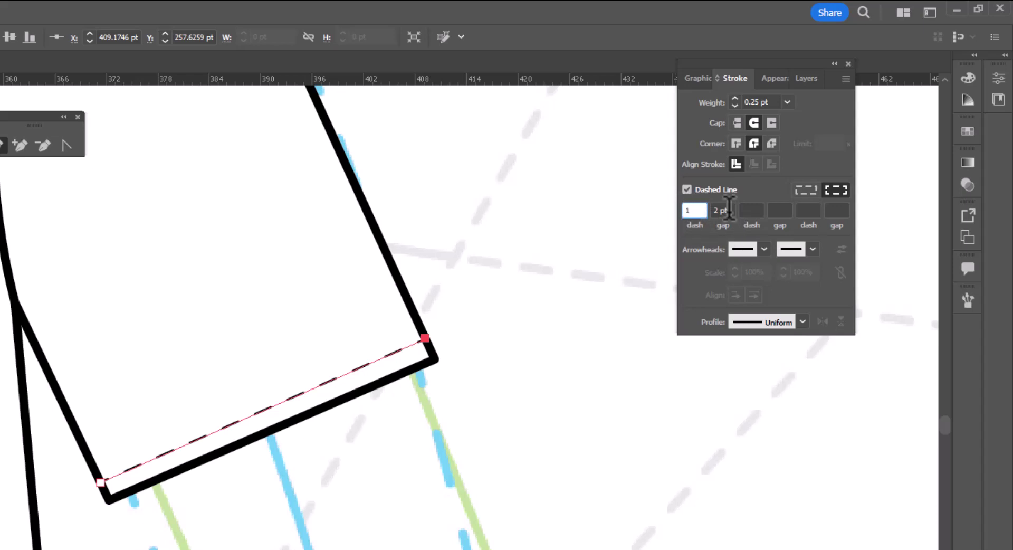
key(Tab)
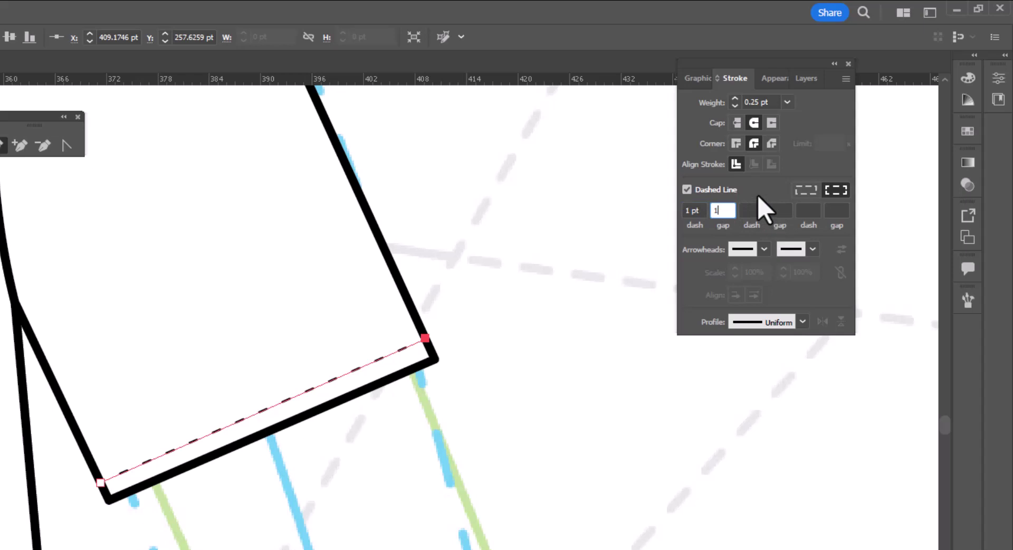
text(1)
key(Return)
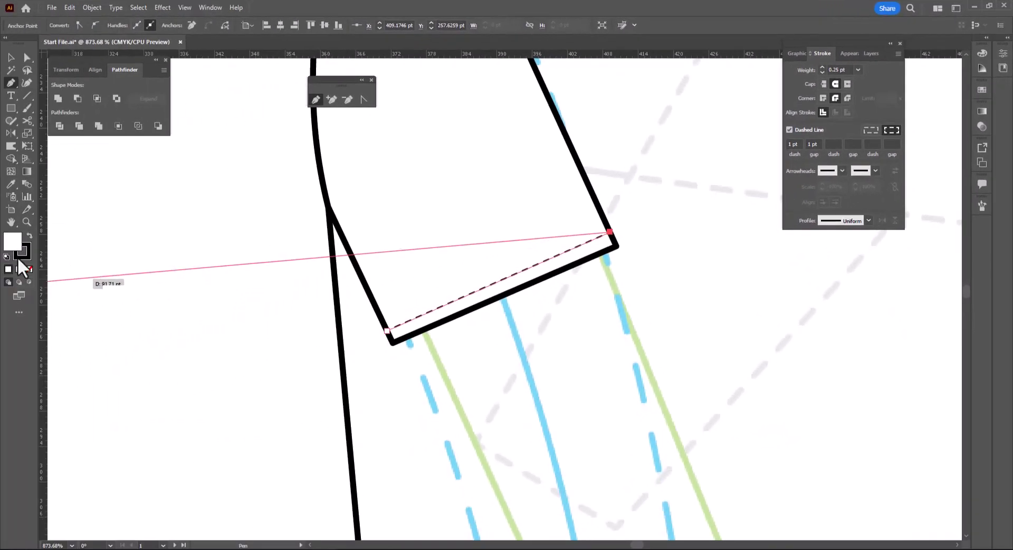
click(29, 270)
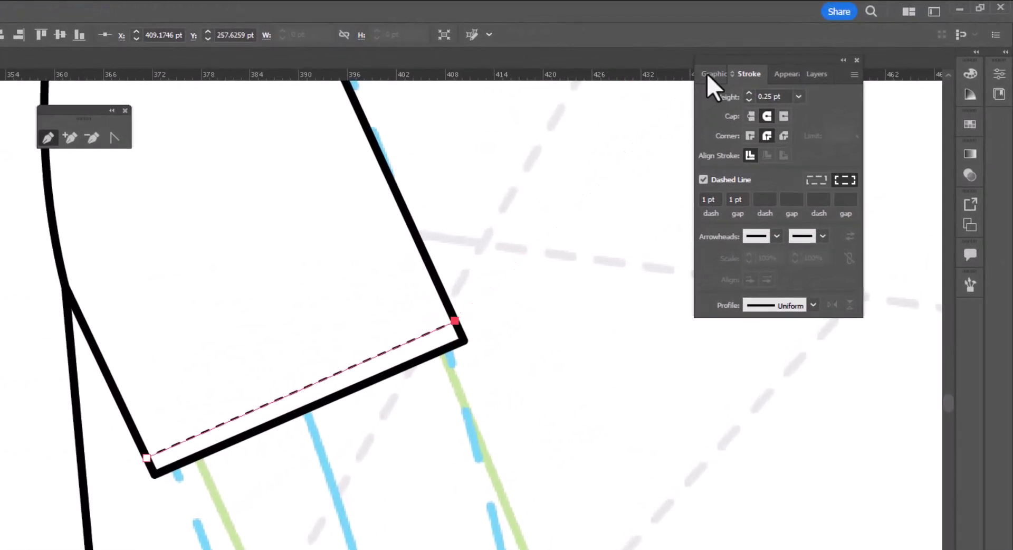
- Save the dashed line's appearance as a new graphic style named "1 pt stitches" and end the Pen path
click(713, 74)
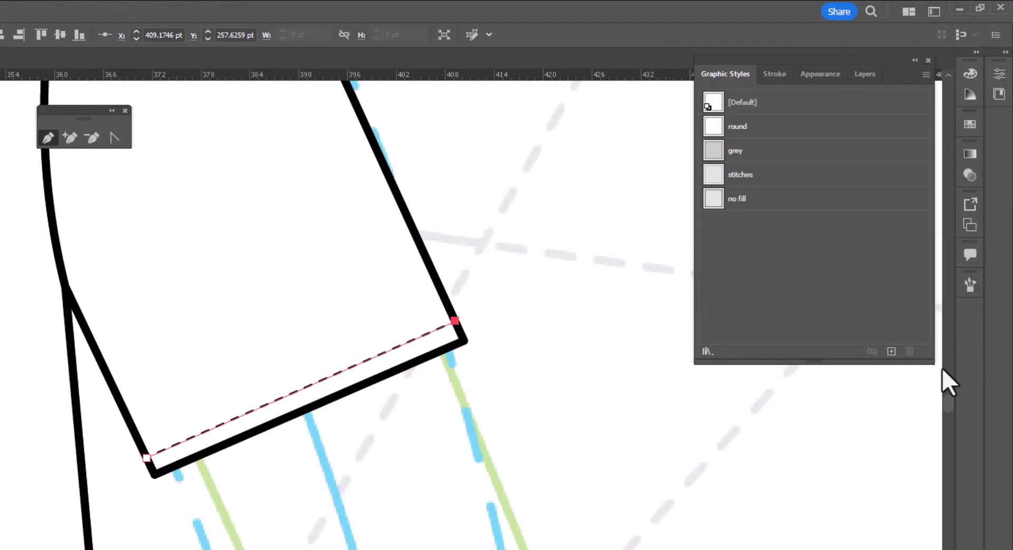
click(891, 352)
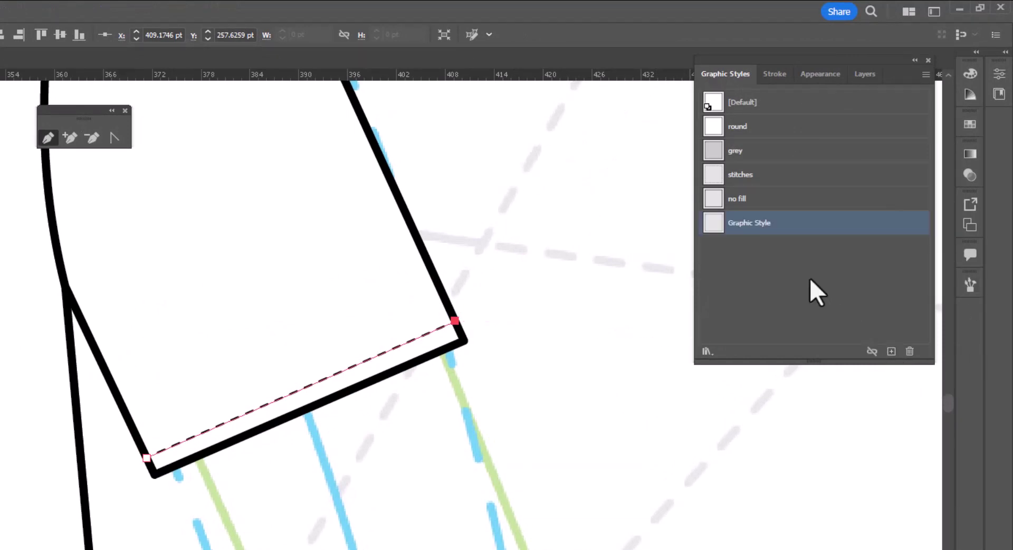
double_click(745, 223)
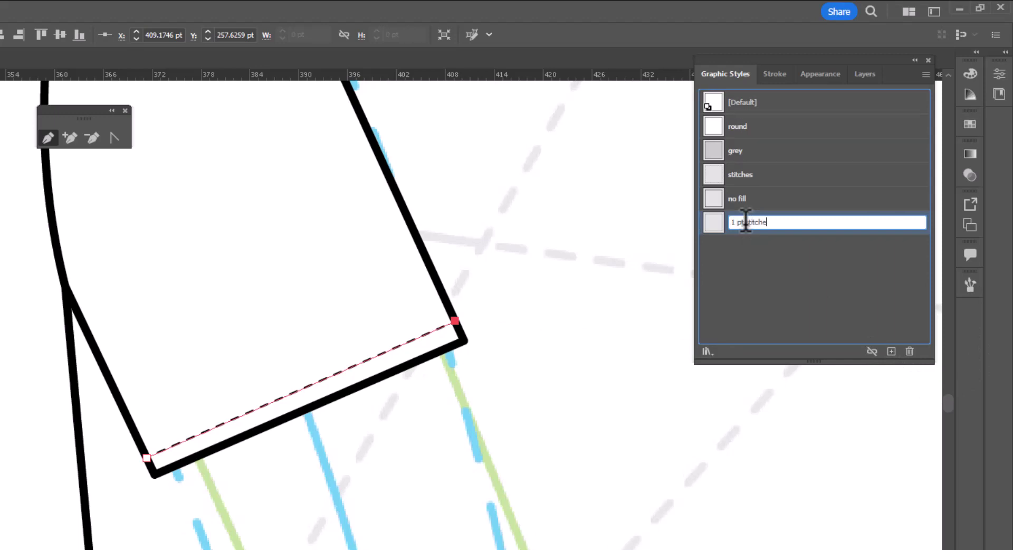
key(Return)
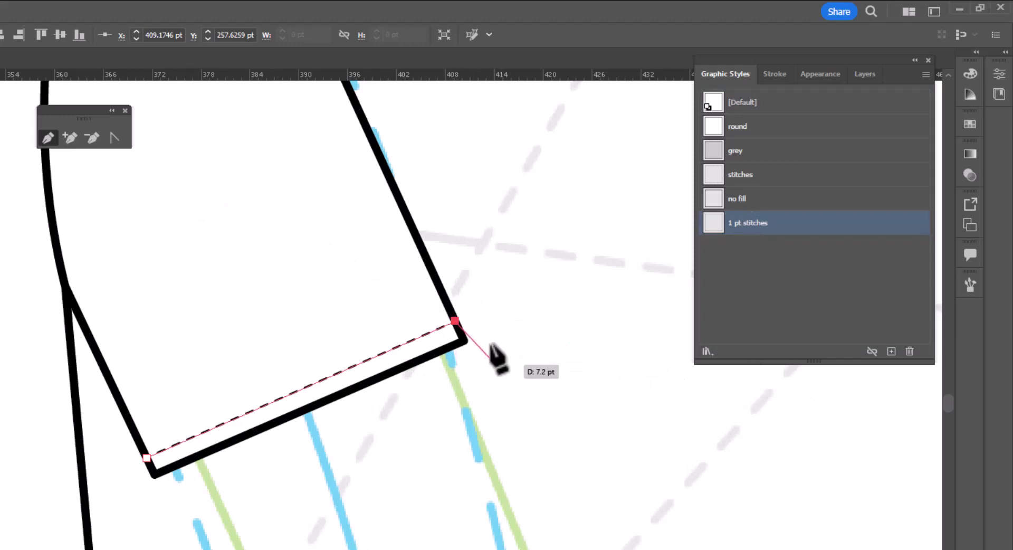
key(Escape)
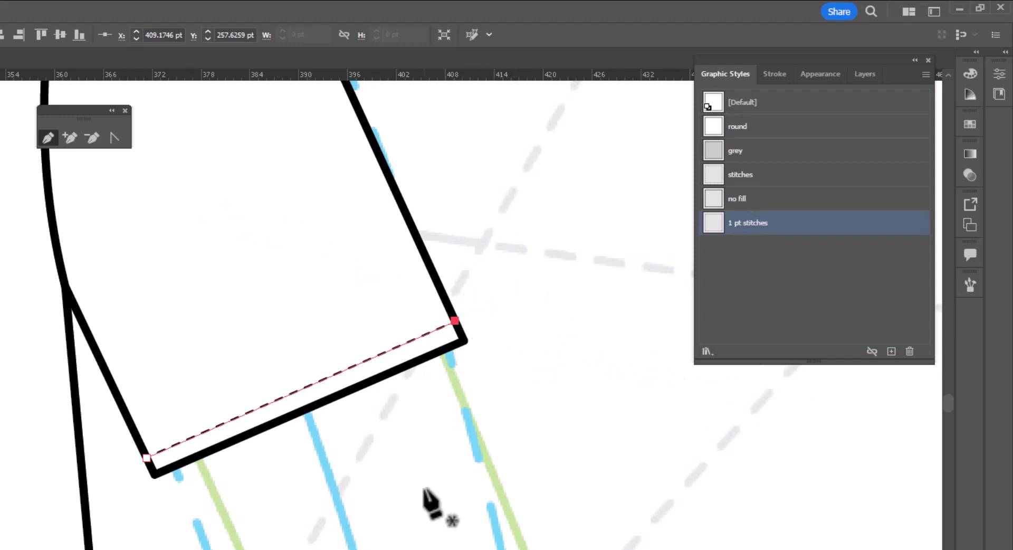
- Select the sleeve together with its hem stitch line and group them
key(ctrl+minus)
key(ctrl+minus)
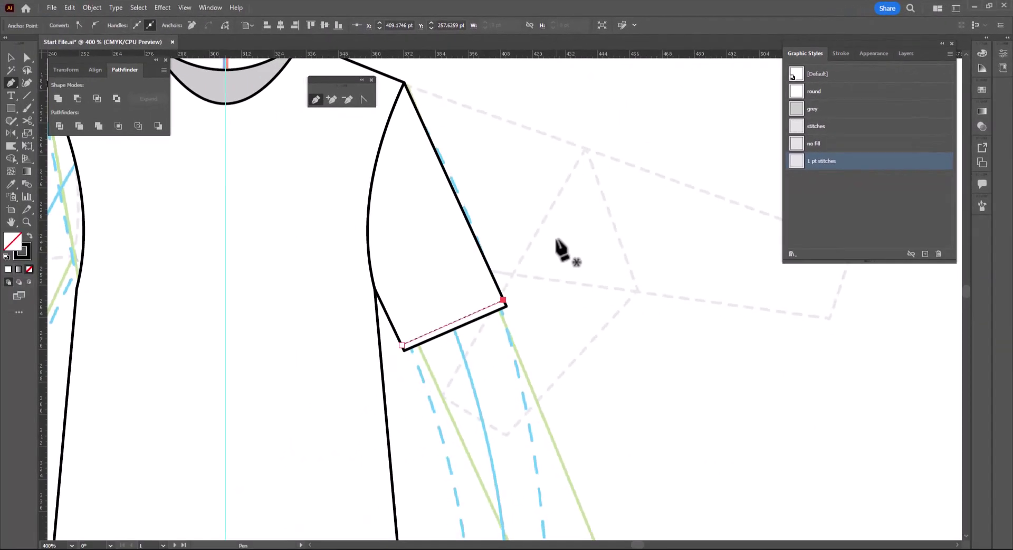
key(v)
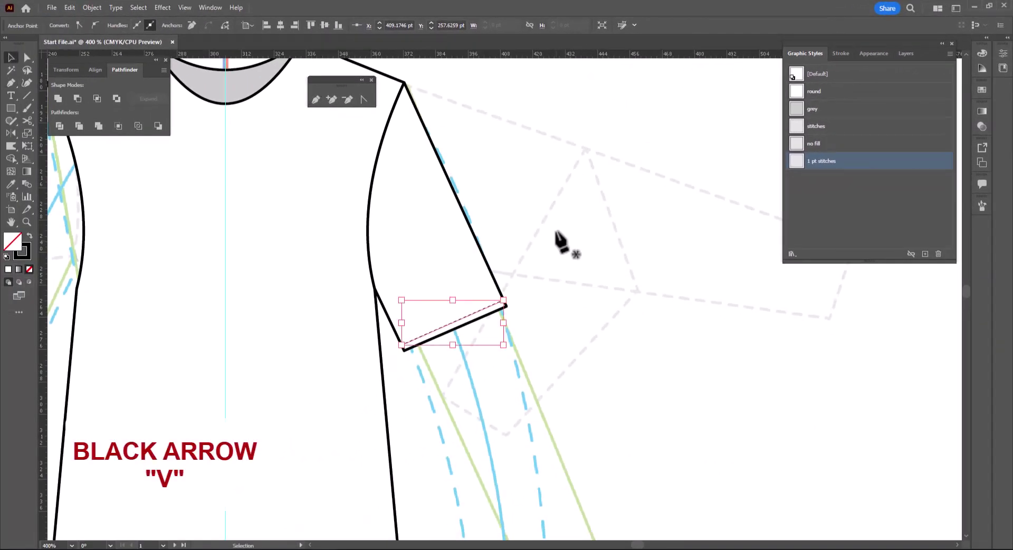
drag(555, 222, 483, 332)
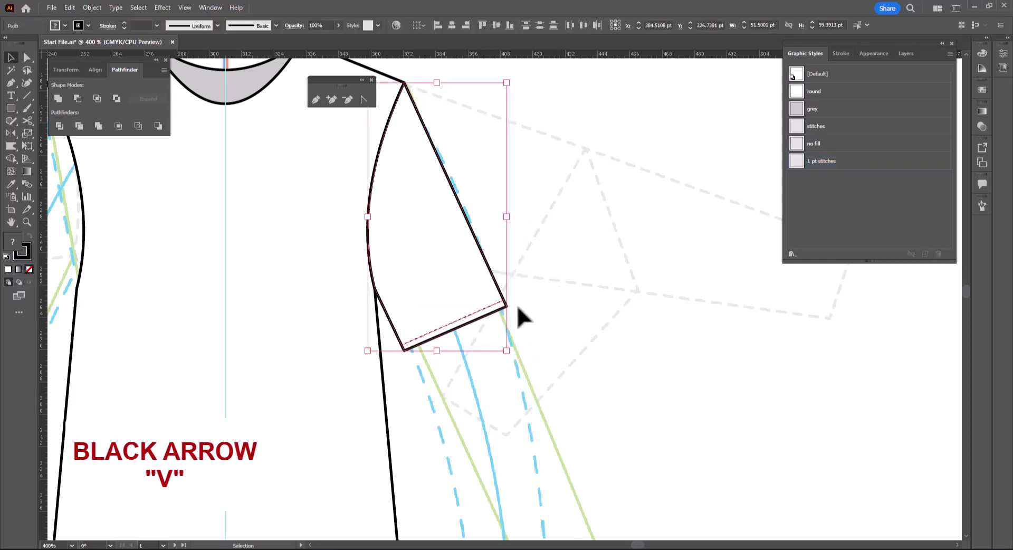
right_click(540, 205)
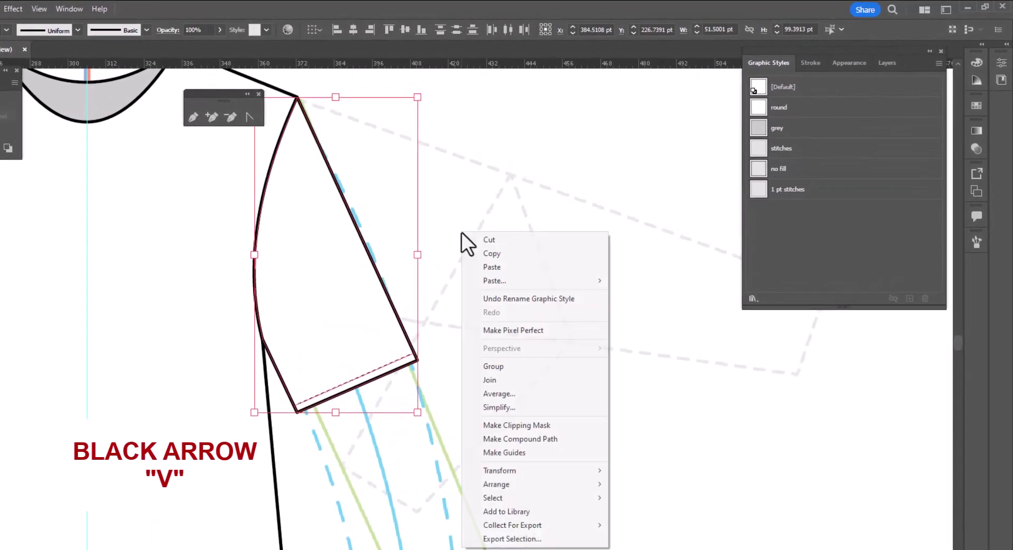
click(509, 367)
- Reflect a copy of the grouped sleeve vertically across the centre guide with the Reflect tool to create the opposite sleeve
mouse_move(437, 494)
mouse_down()
mouse_move(633, 511)
mouse_move(629, 543)
mouse_move(647, 549)
mouse_up()
drag(768, 338, 791, 361)
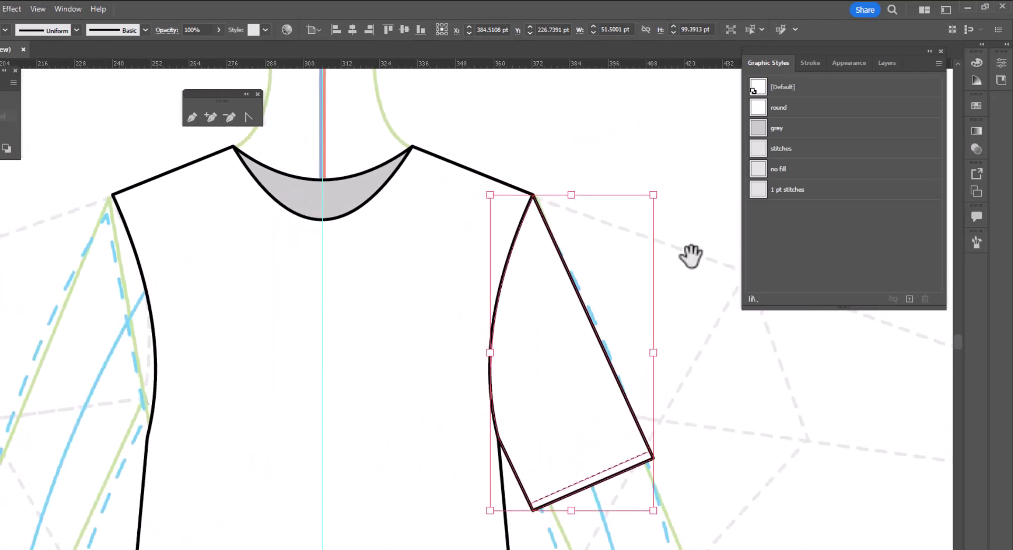
key(o)
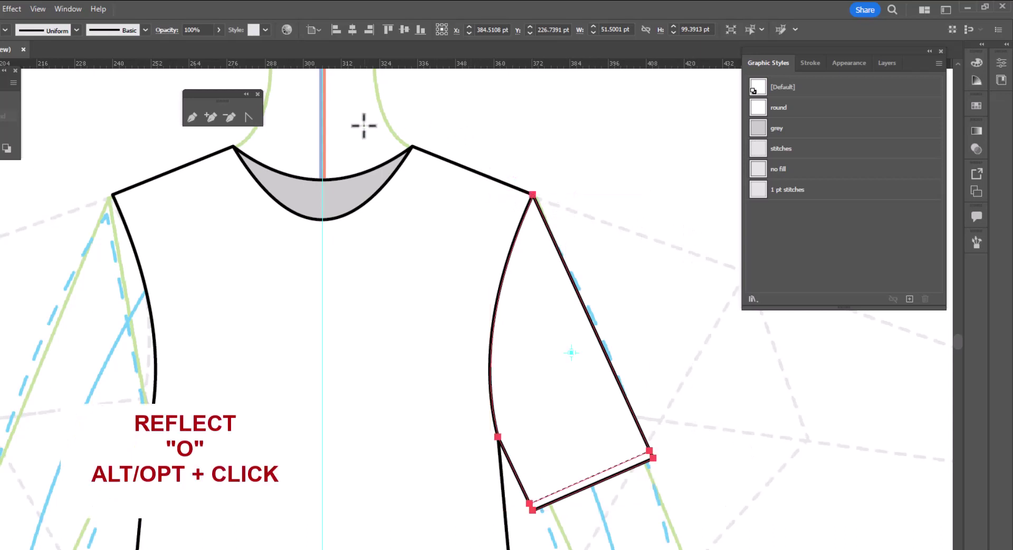
alt+click(323, 112)
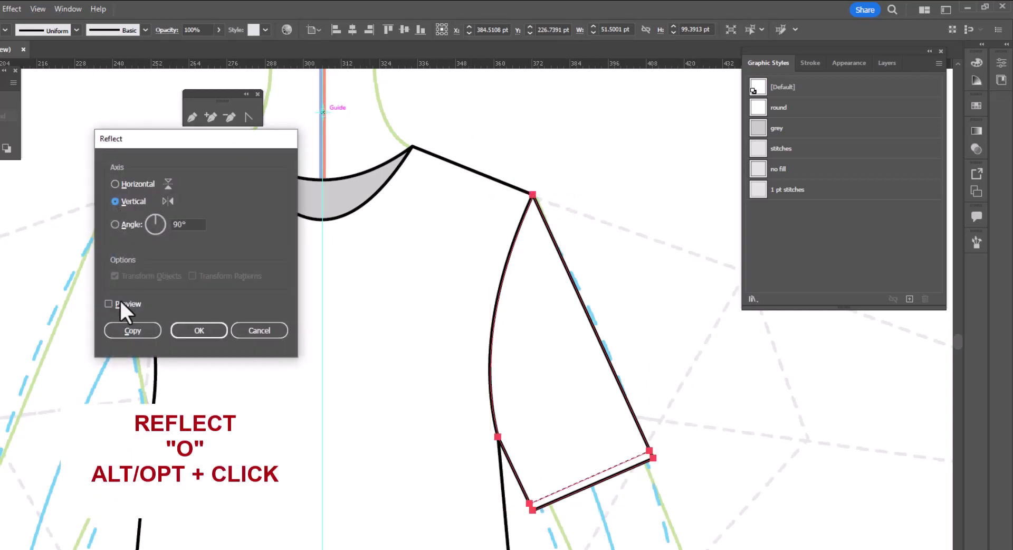
click(129, 331)
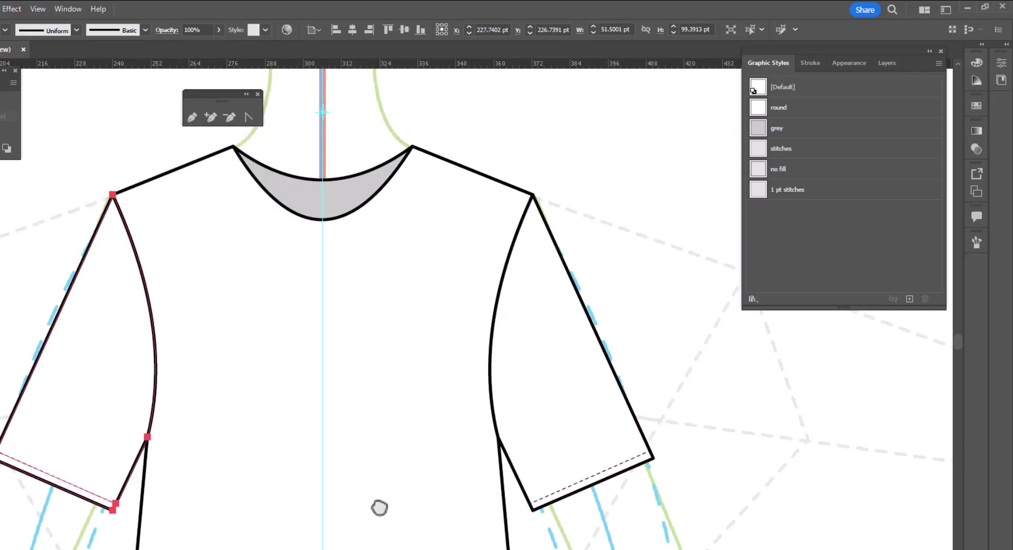
- Try to create the hem stitch line by duplicating the bodice's bottom edge segment 3 pt higher
drag(379, 508, 405, 165)
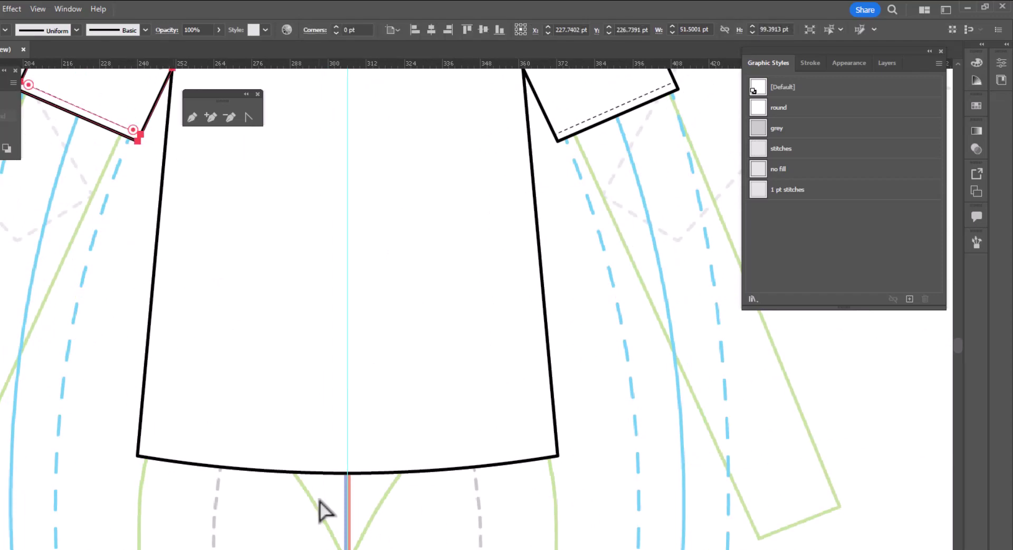
click(337, 499)
click(347, 474)
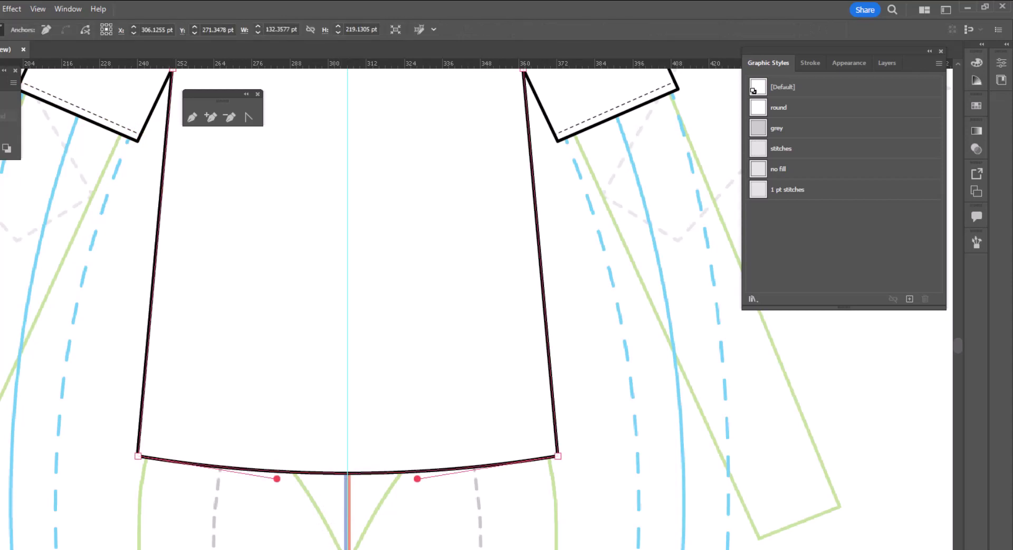
click(347, 473)
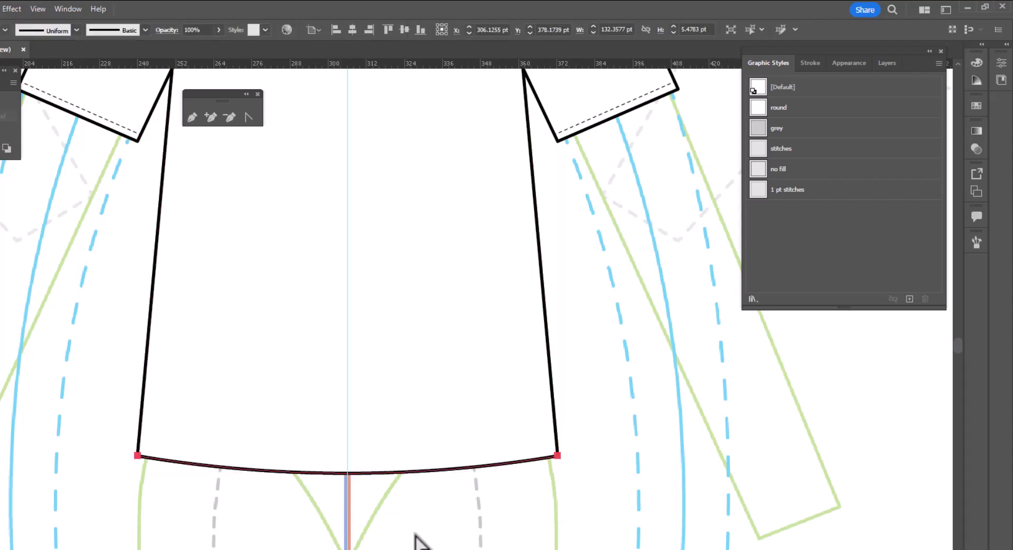
key(alt+Up)
key(Up)
key(Up)
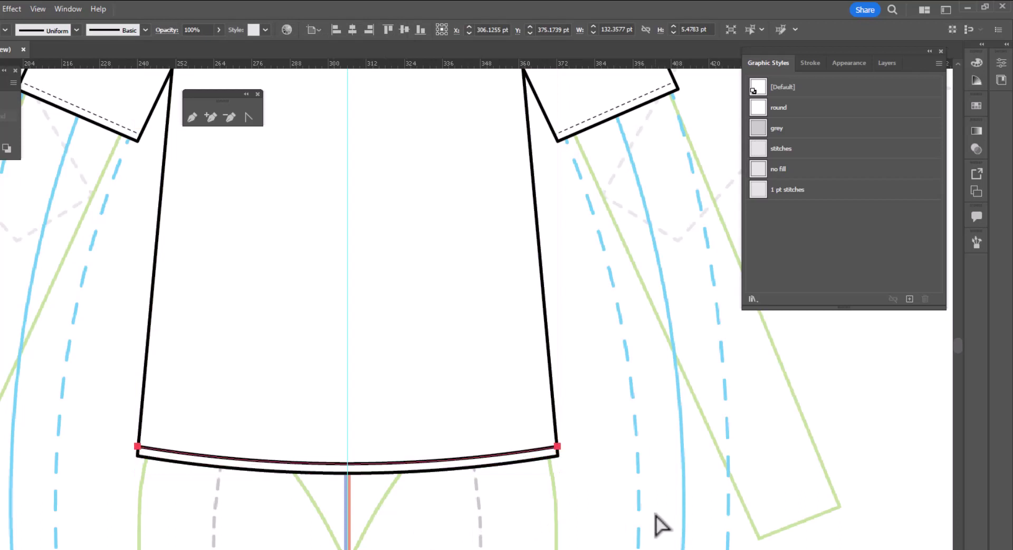
click(630, 501)
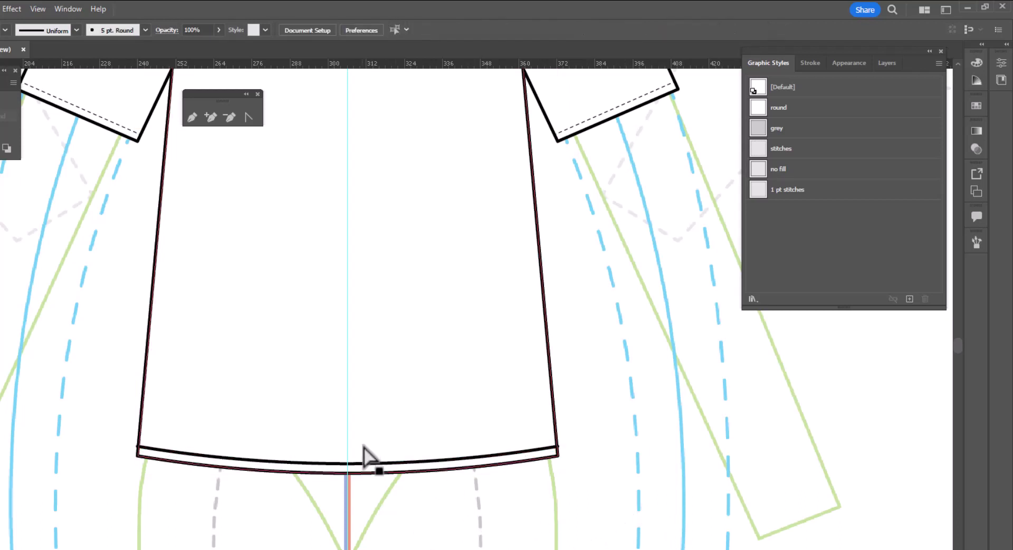
- Try to shorten the duplicated hem line where it overshoots the side seam by adding an anchor point just inside its end
key(z)
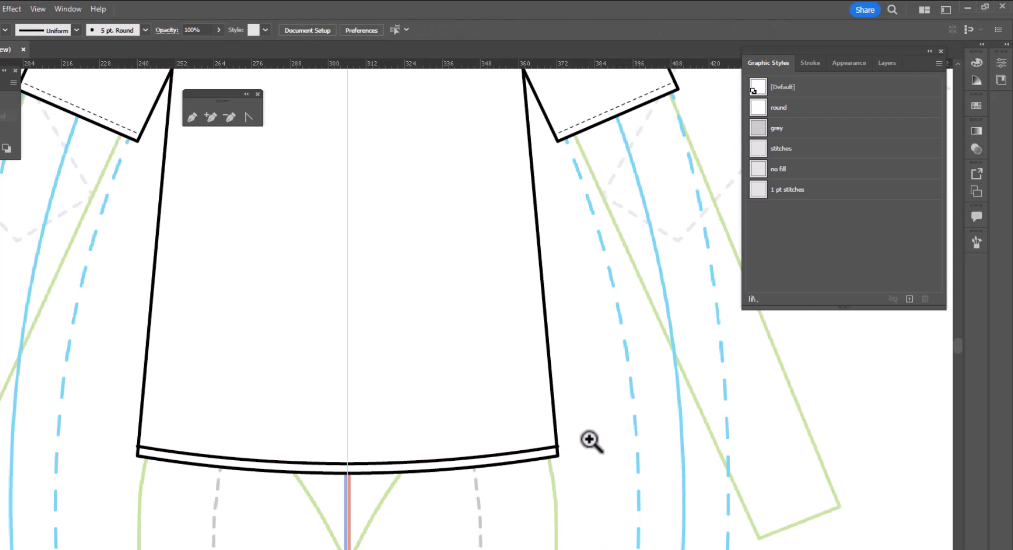
drag(536, 418, 650, 511)
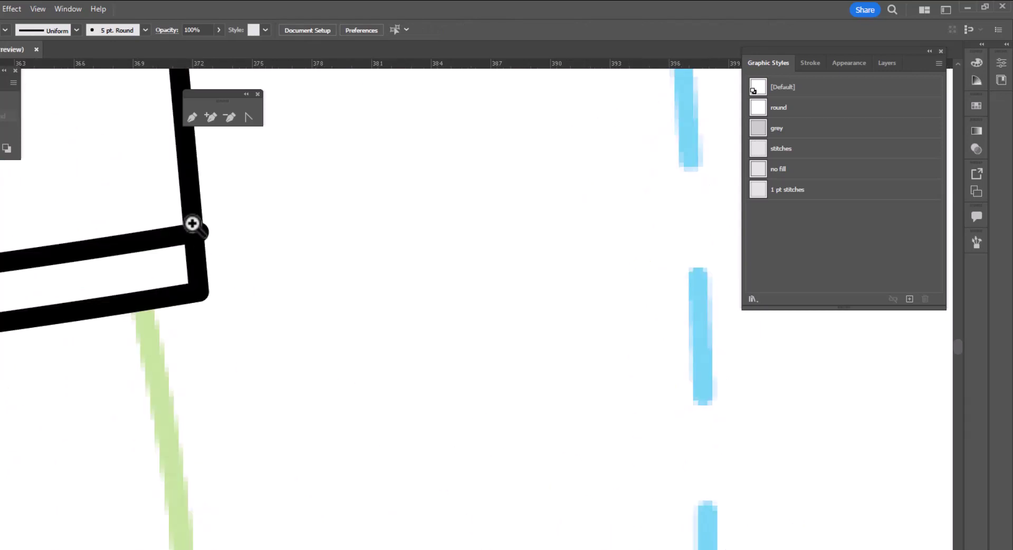
drag(195, 225, 601, 412)
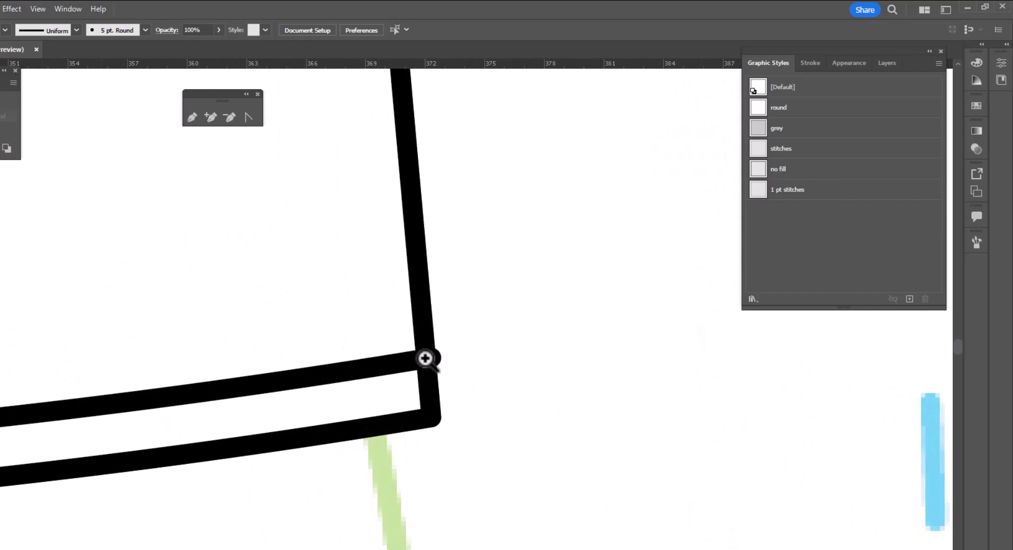
click(210, 117)
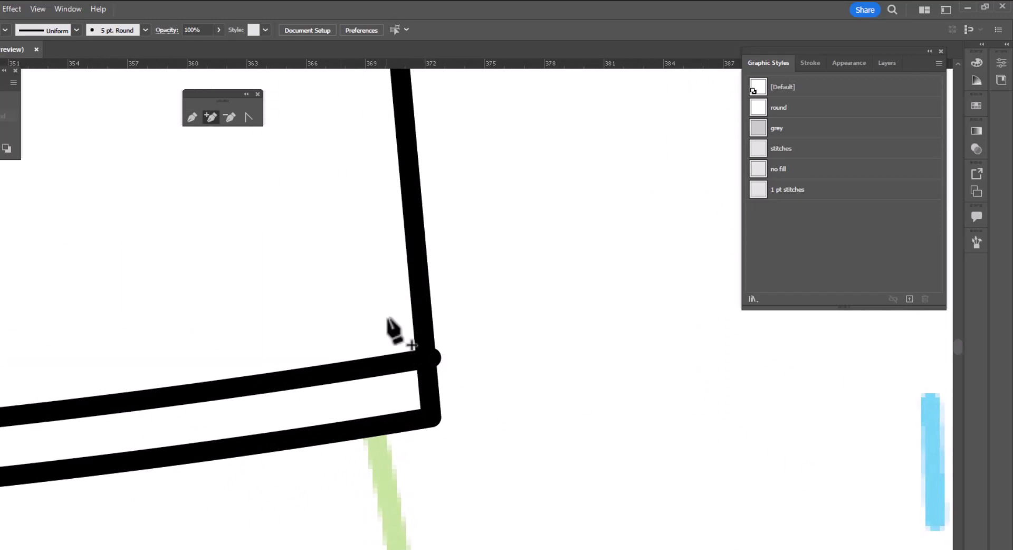
click(430, 358)
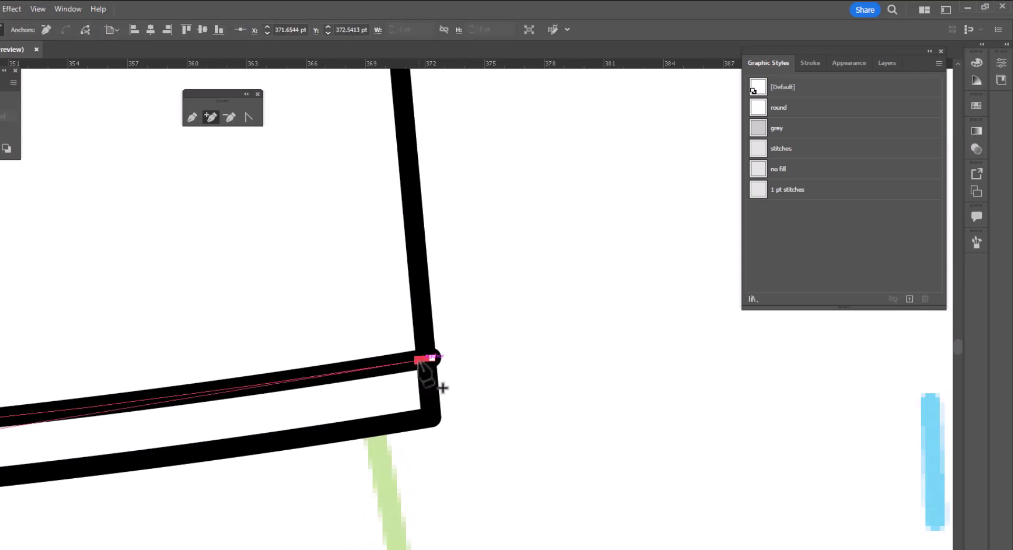
click(230, 117)
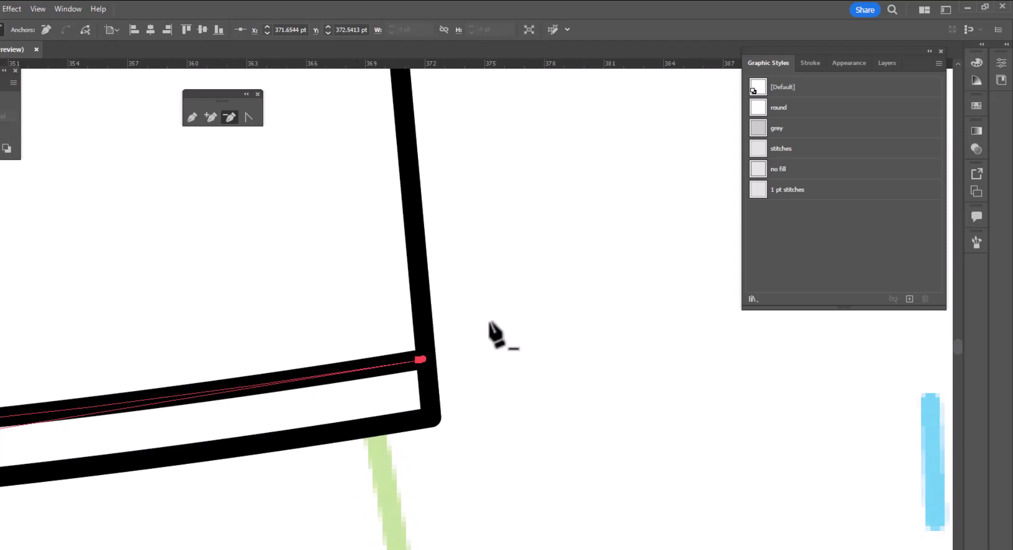
- Undo the anchor point edit and the duplicated hem line
key(ctrl+z)
key(ctrl+z)
key(ctrl+z)
key(ctrl+z)
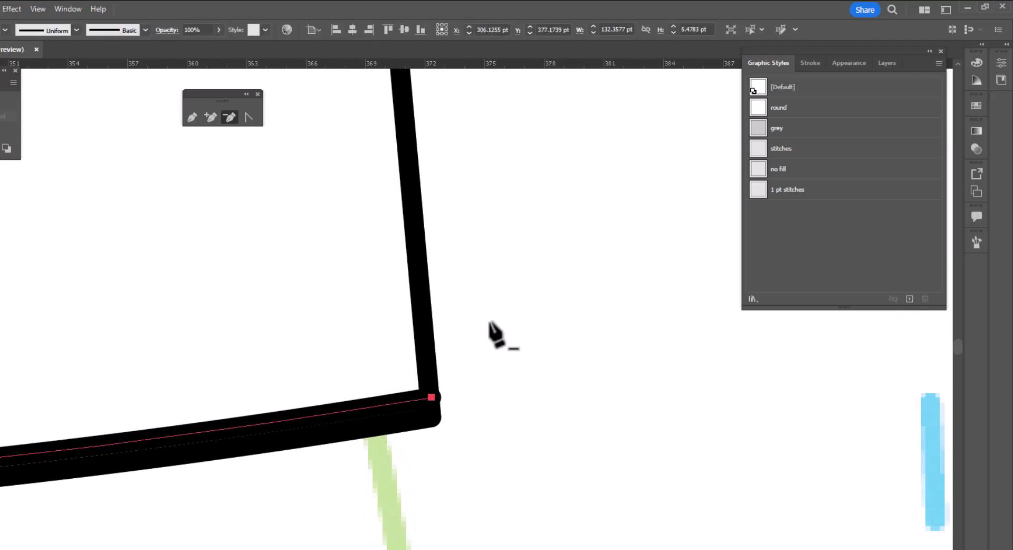
key(ctrl+z)
key(ctrl+z)
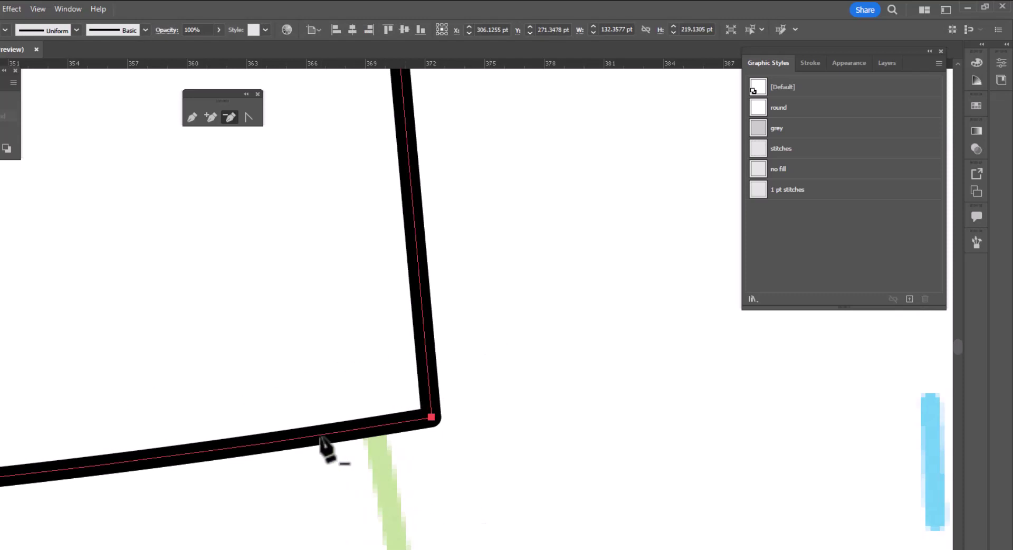
- Draw a straight Pen path about 132 pt long just above the bodice hem, from one side seam to the other
scroll(343, 427, left, 5)
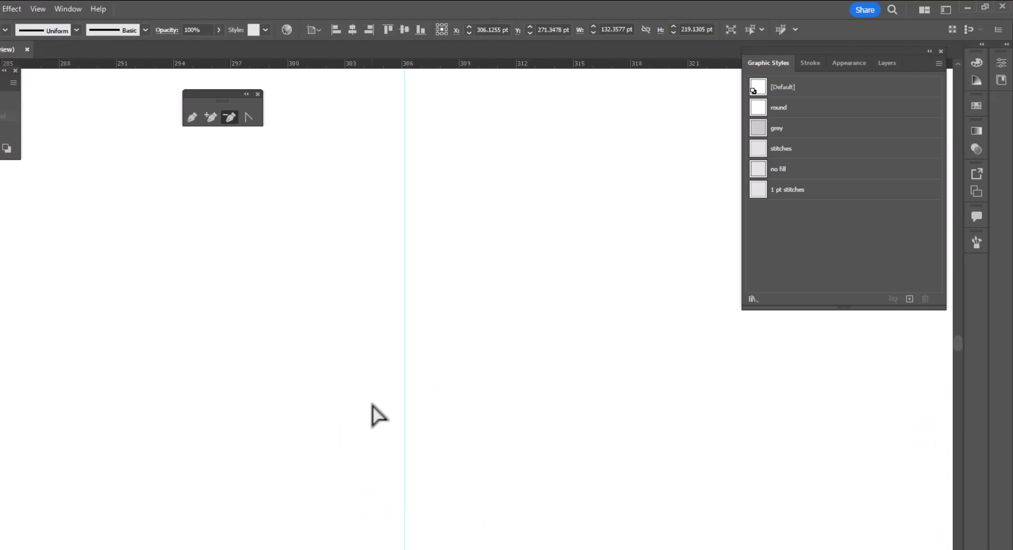
scroll(373, 414, down, 5)
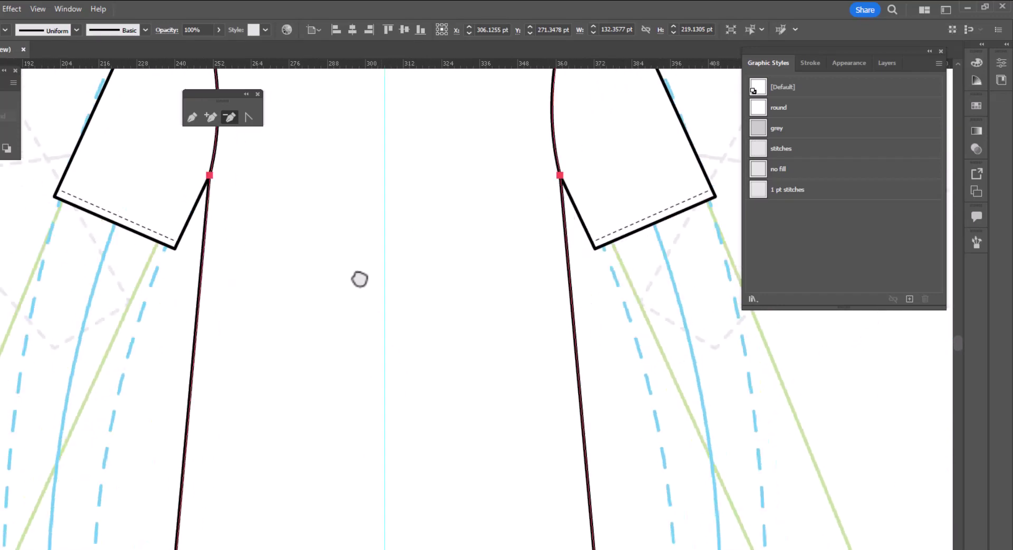
drag(359, 279, 312, 158)
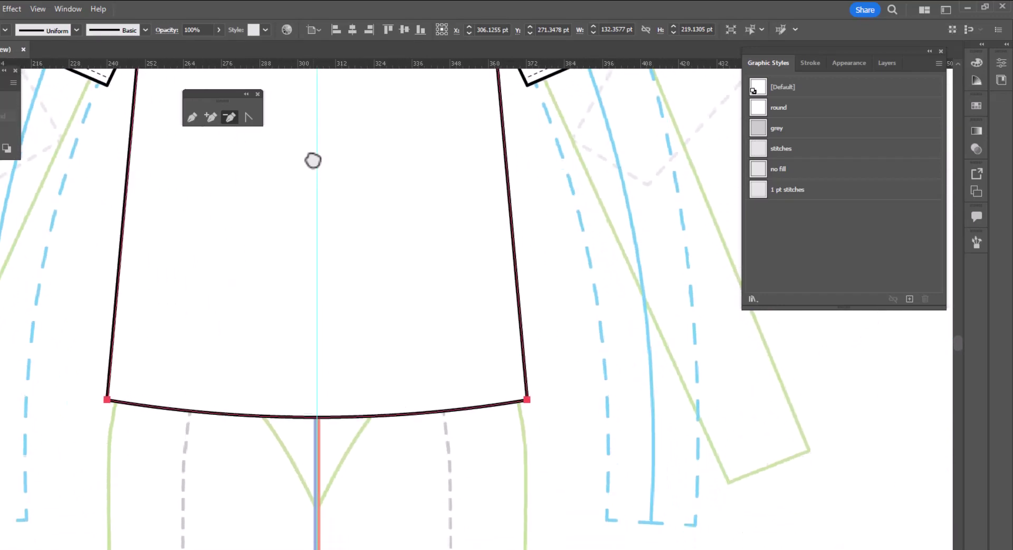
click(197, 119)
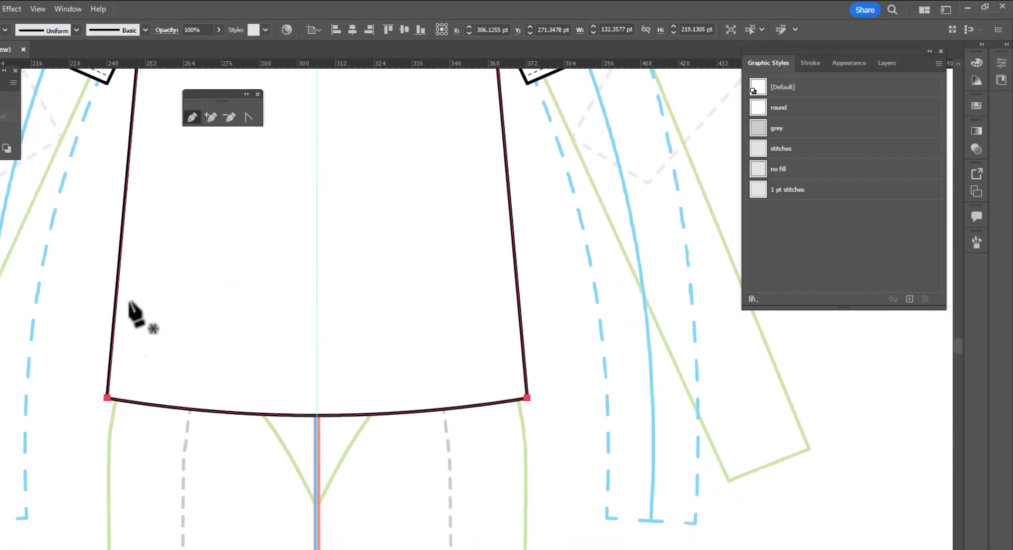
click(107, 389)
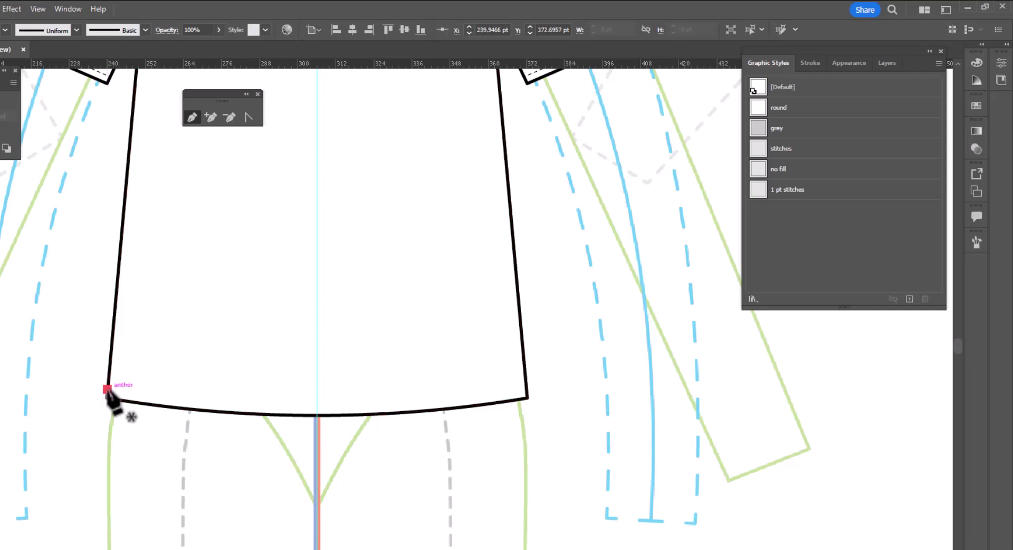
click(527, 389)
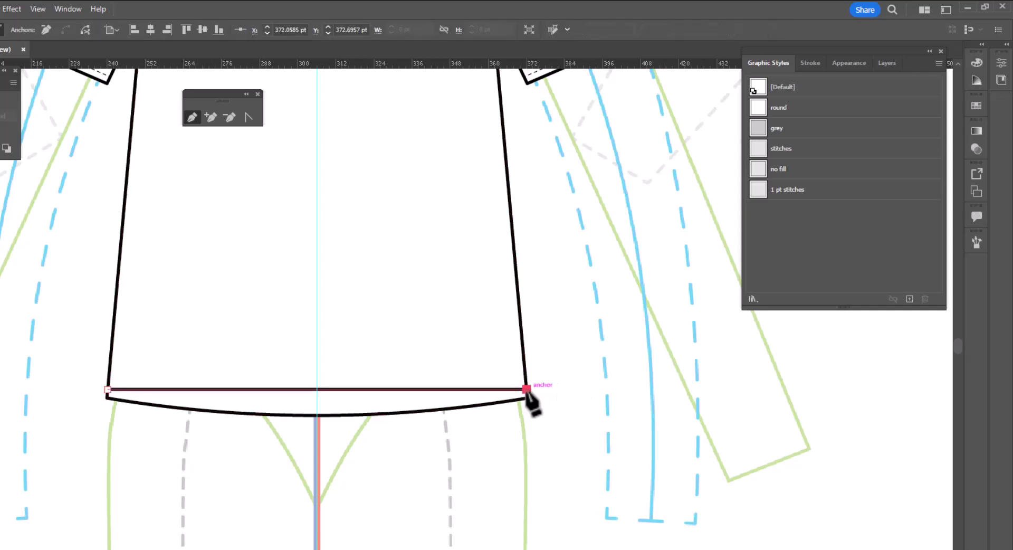
- Bend the new line down at the centre with the Anchor Point tool to follow the hem, and apply the "1 pt stitches" graphic style
click(249, 117)
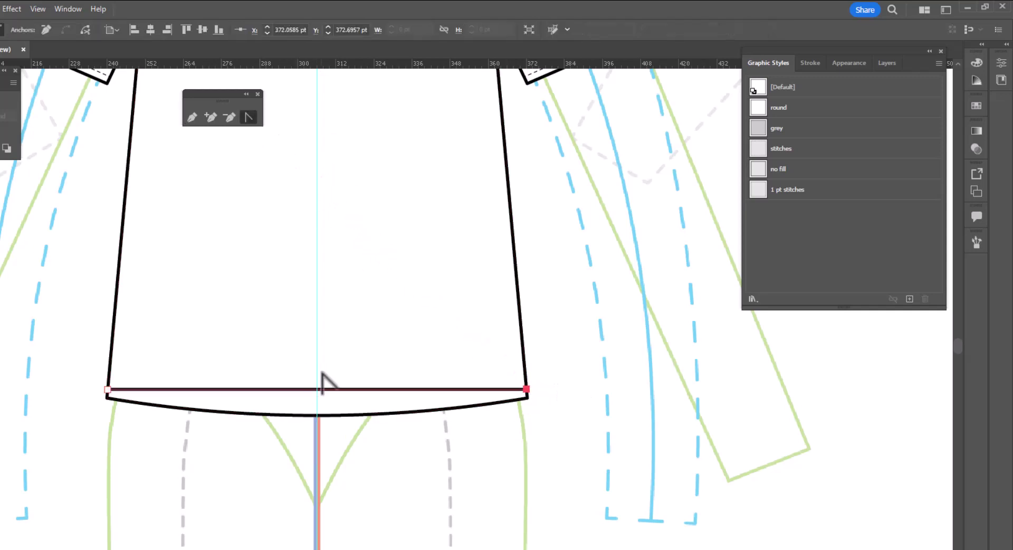
drag(317, 389, 316, 405)
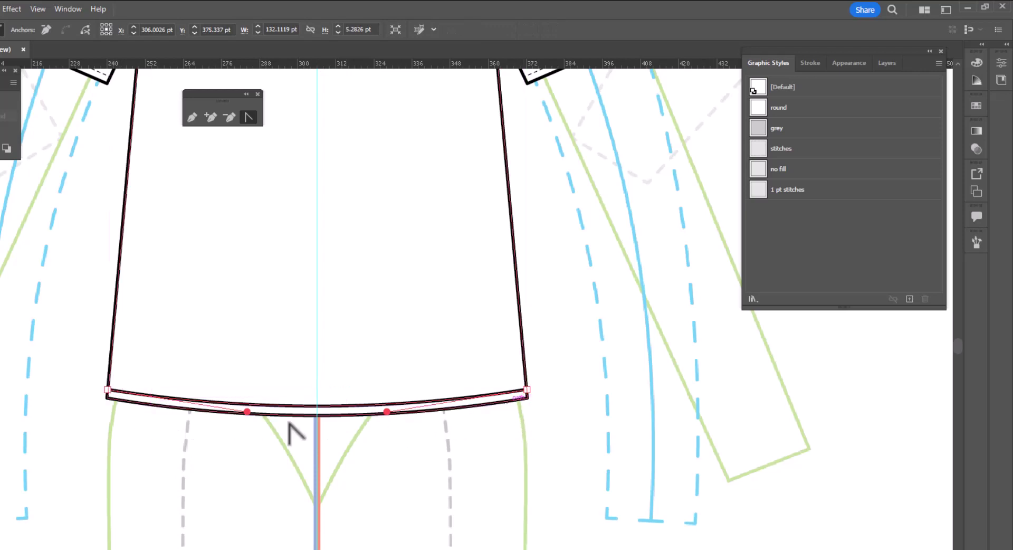
click(787, 189)
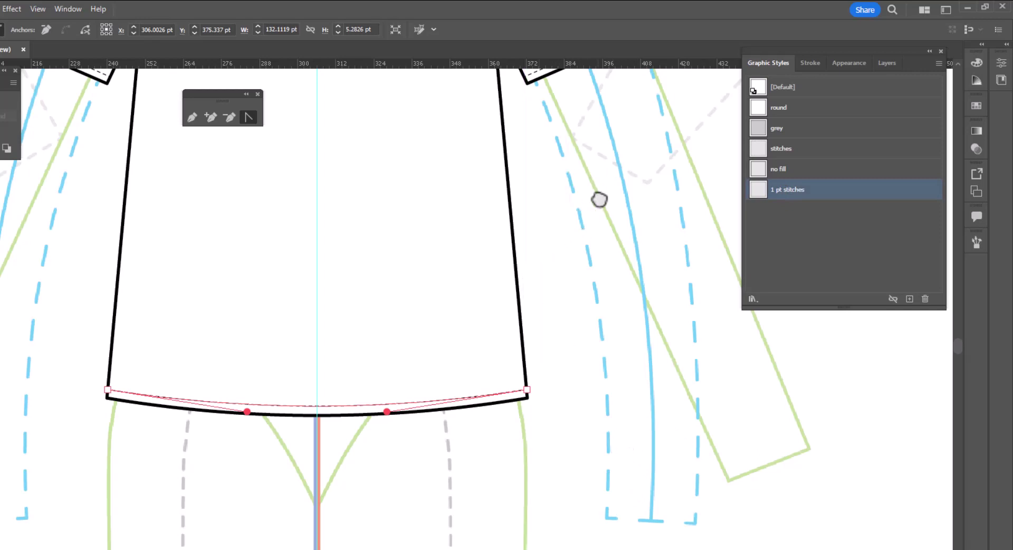
- Draw a horizontal Pen path about 69 pt wide between the two shoulder lines just outside the neckline points, and reset it to the default style
drag(599, 199, 567, 549)
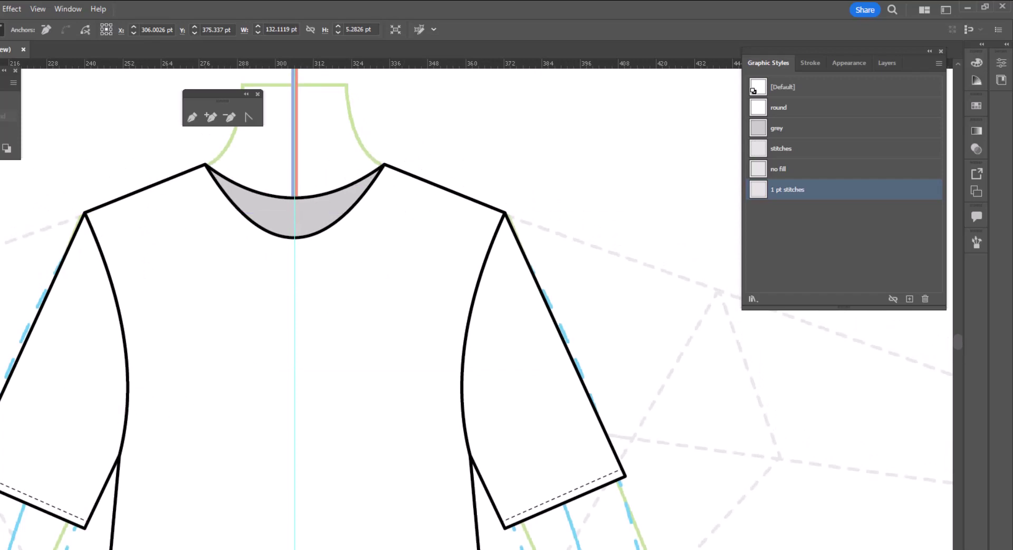
drag(182, 140, 440, 303)
drag(493, 396, 490, 438)
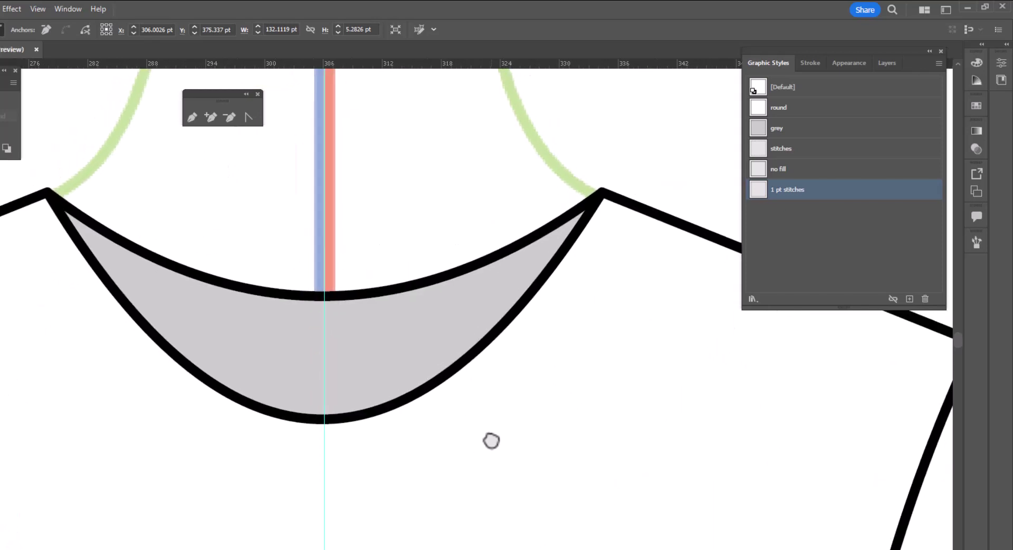
click(192, 117)
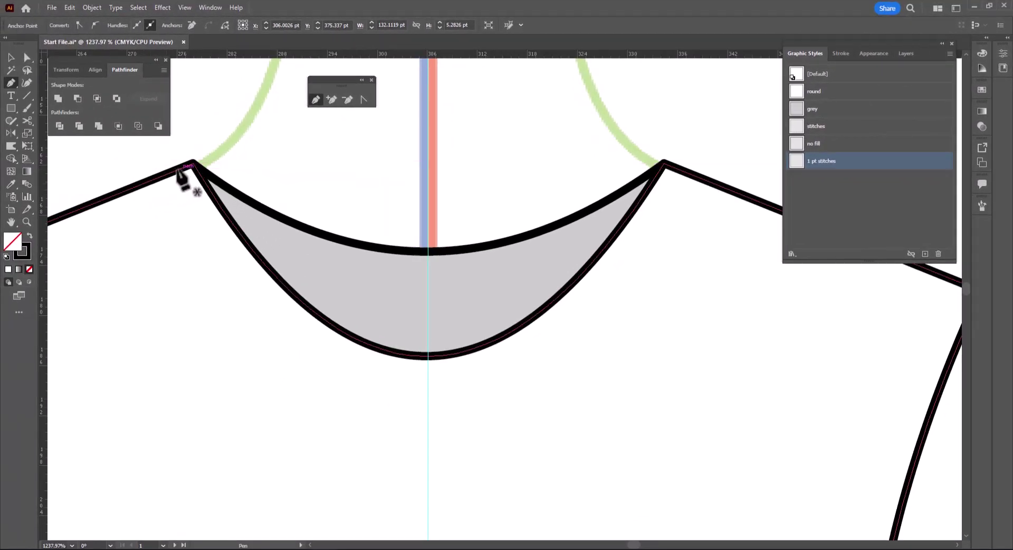
click(139, 184)
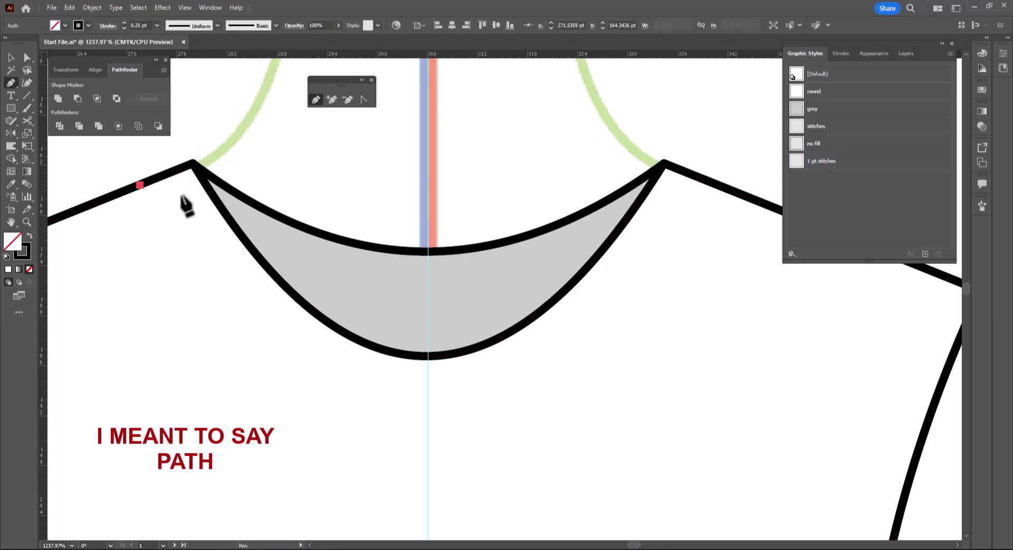
click(717, 184)
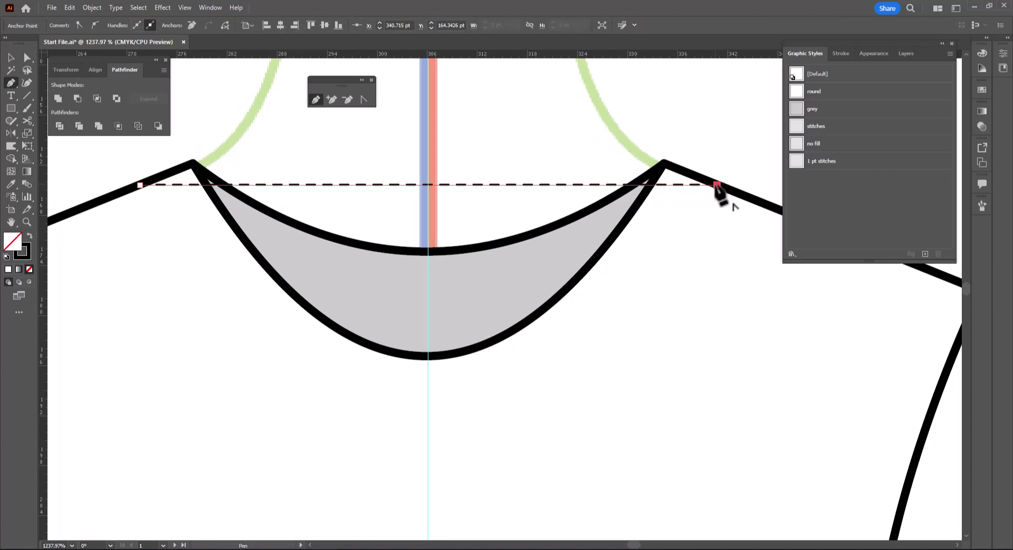
key(d)
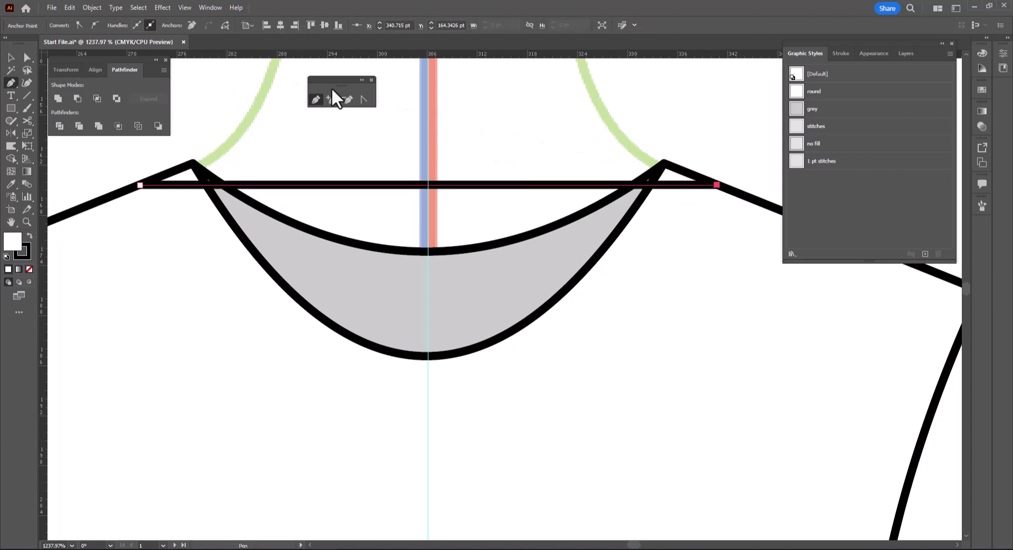
- Curve the neck line down to about 27.7 pt deep at the centre guide with the Anchor Point tool, and apply the "no fill" graphic style
click(363, 100)
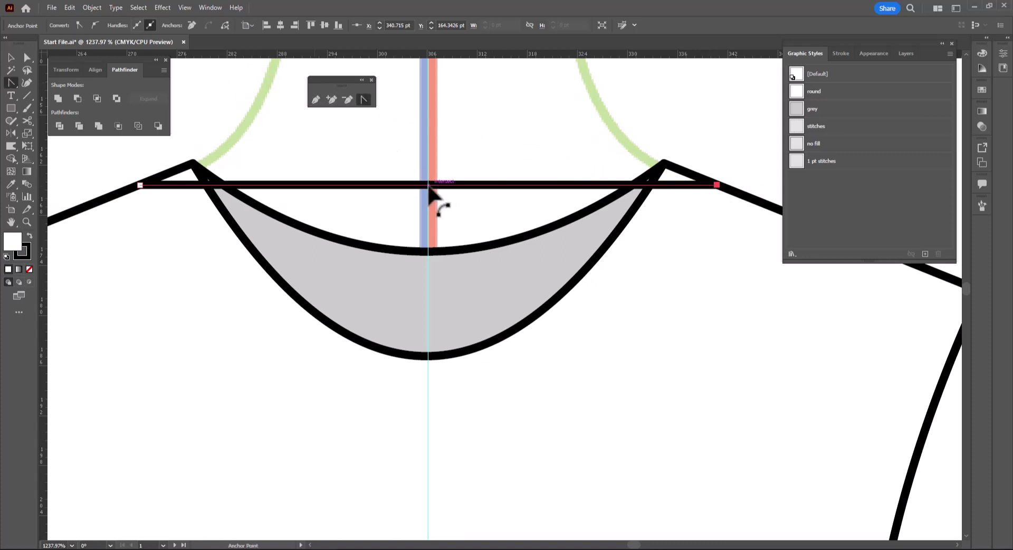
drag(428, 185, 426, 412)
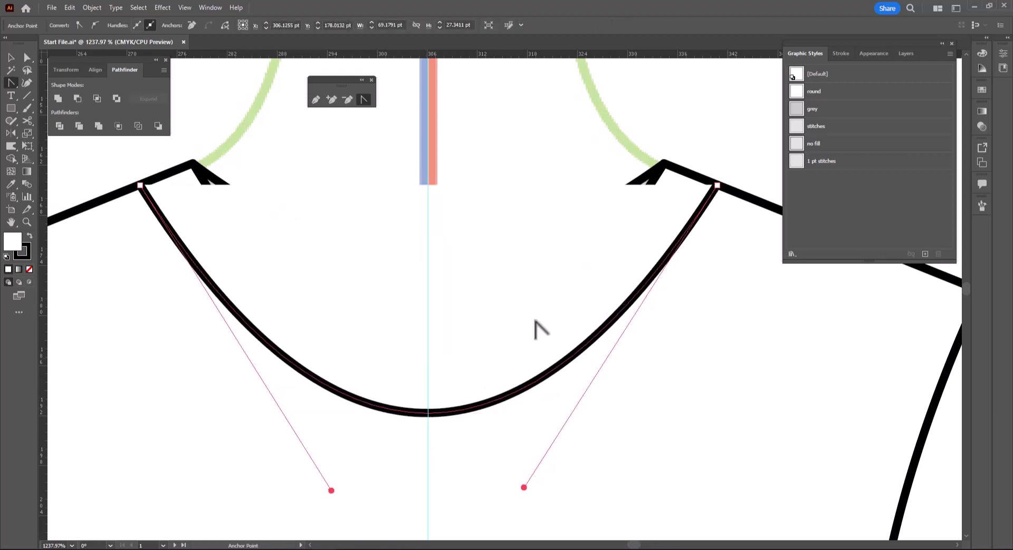
click(817, 148)
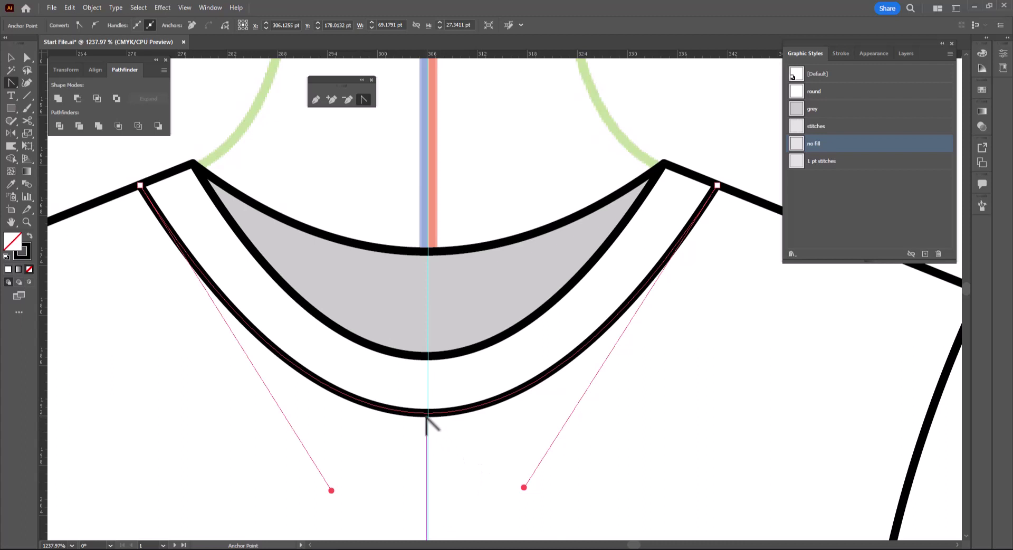
drag(428, 414, 428, 417)
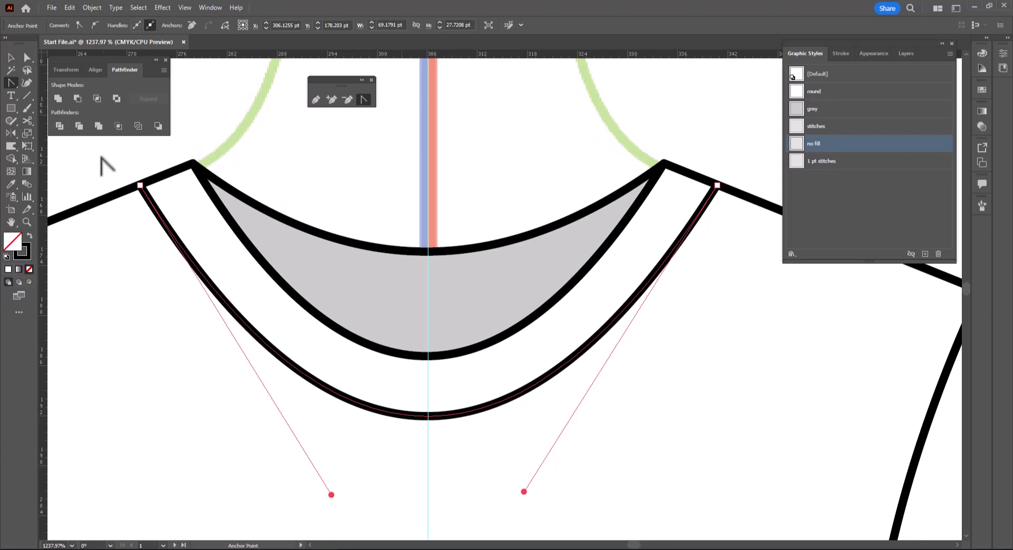
click(11, 58)
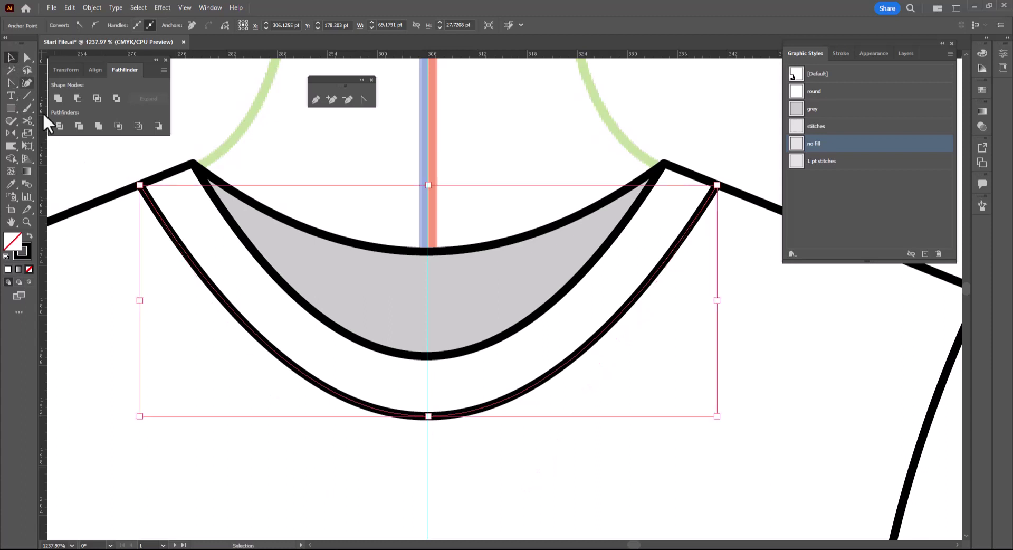
drag(117, 159, 160, 218)
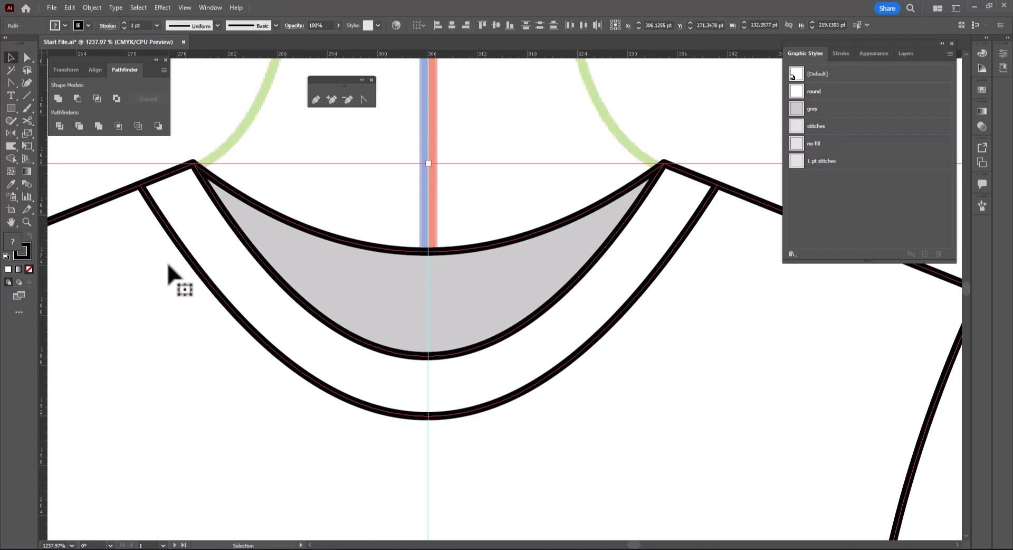
click(13, 157)
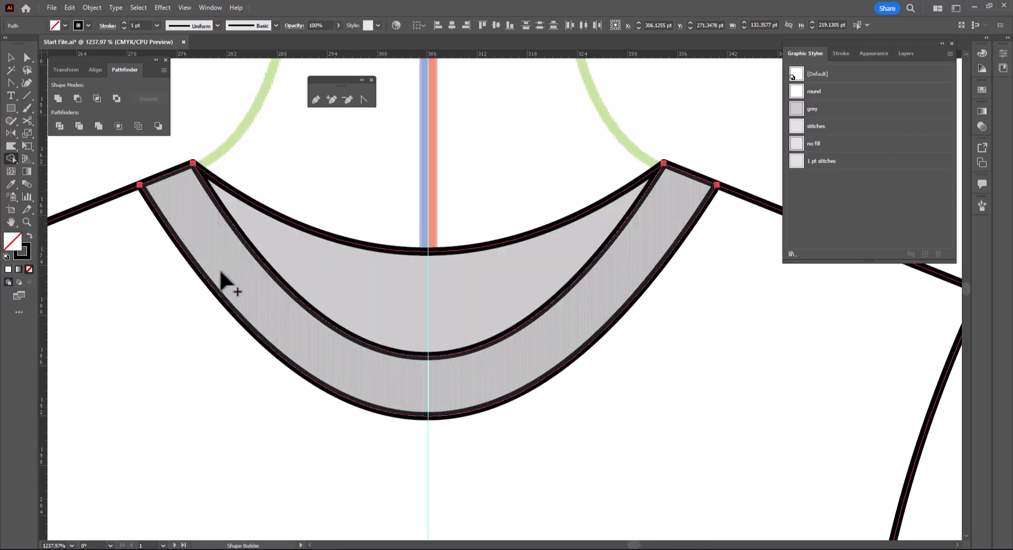
click(10, 56)
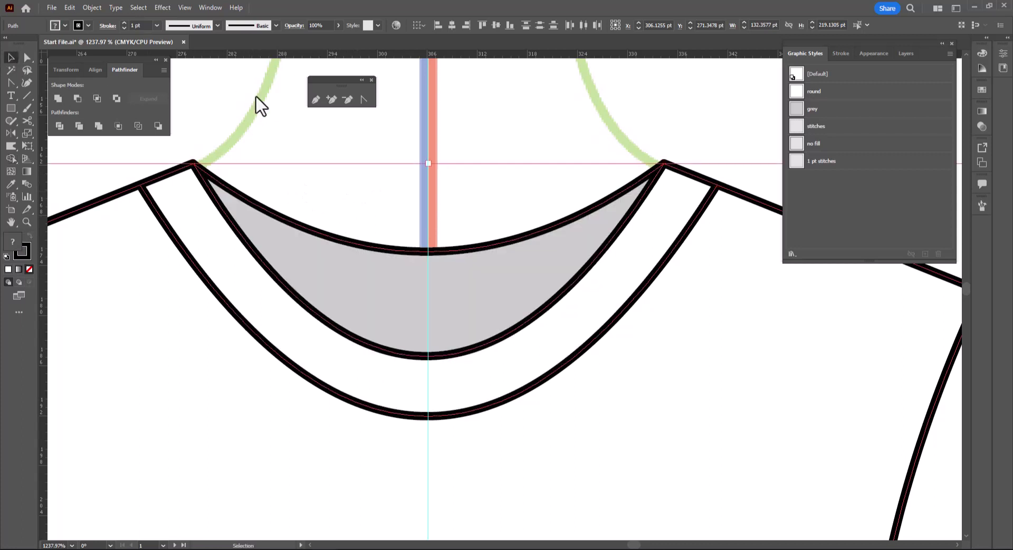
click(255, 101)
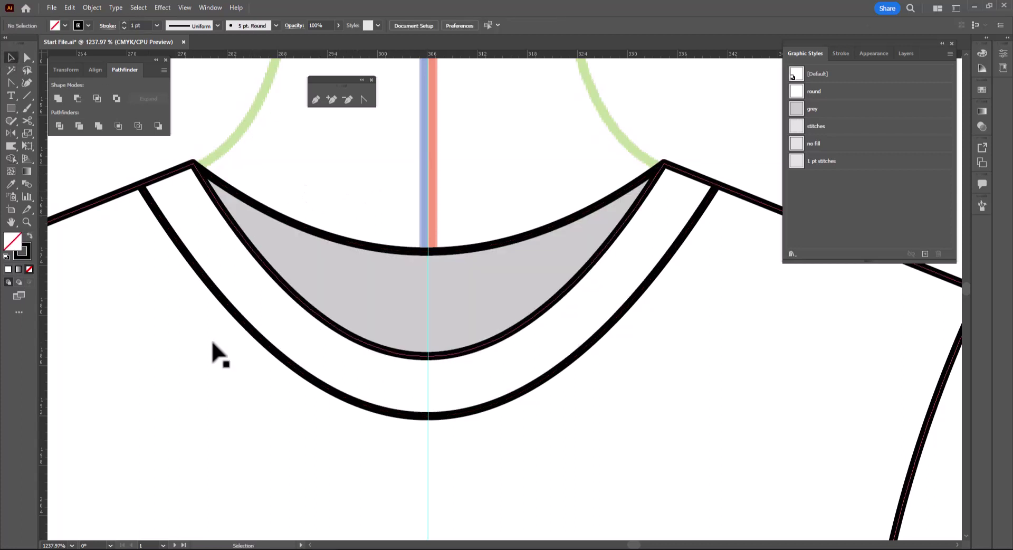
- Select the outer neck curve together with the front bodice and split off the neckband between the two neck curves with the Shape Builder tool
click(153, 207)
shift+click(153, 209)
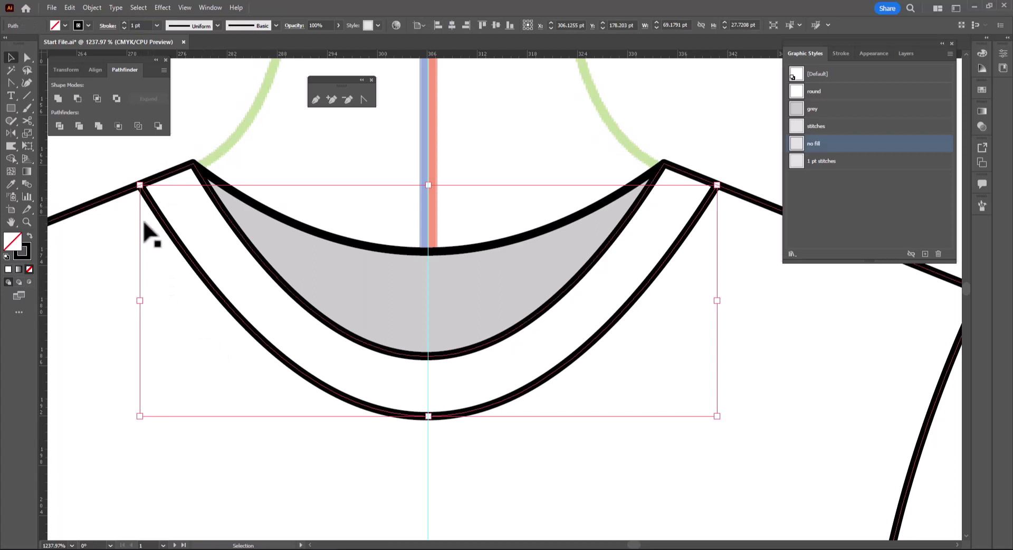
shift+click(108, 265)
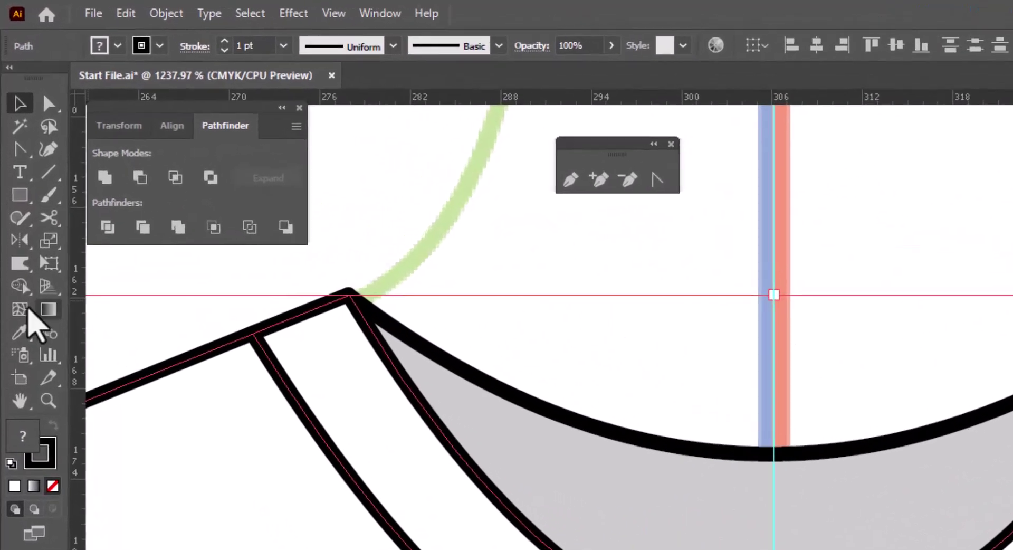
click(20, 298)
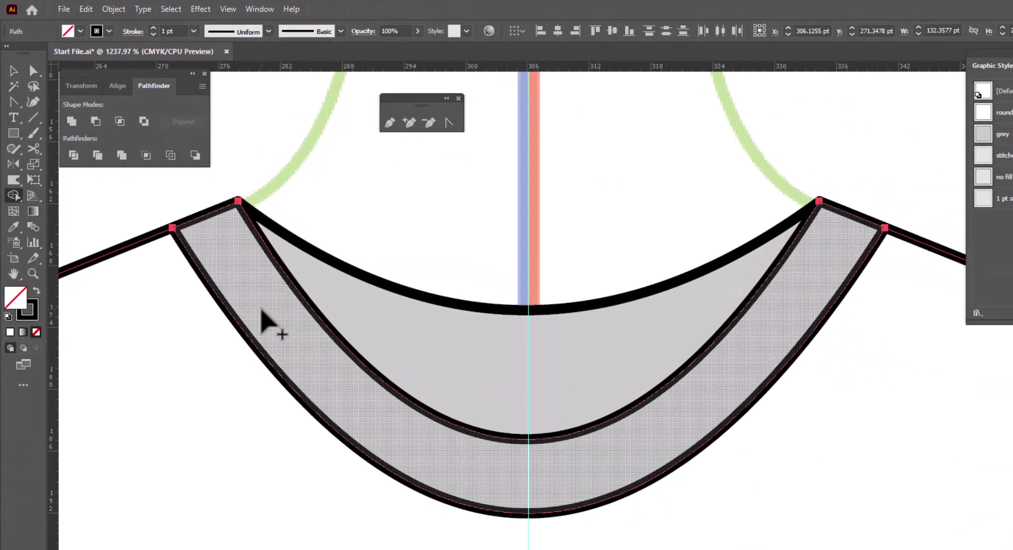
click(263, 315)
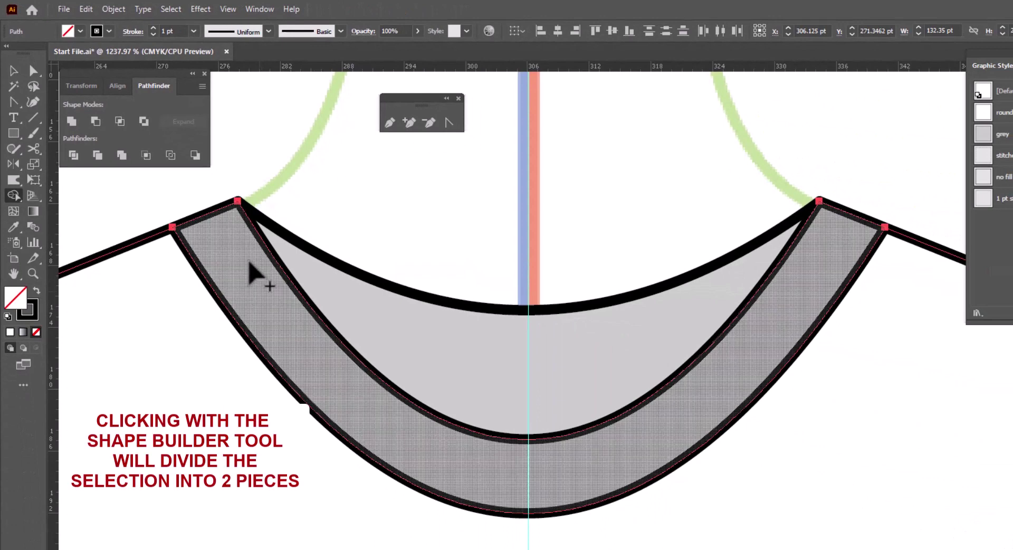
- Select only the separated front neckband piece and reset it to the default white fill and black stroke
click(13, 70)
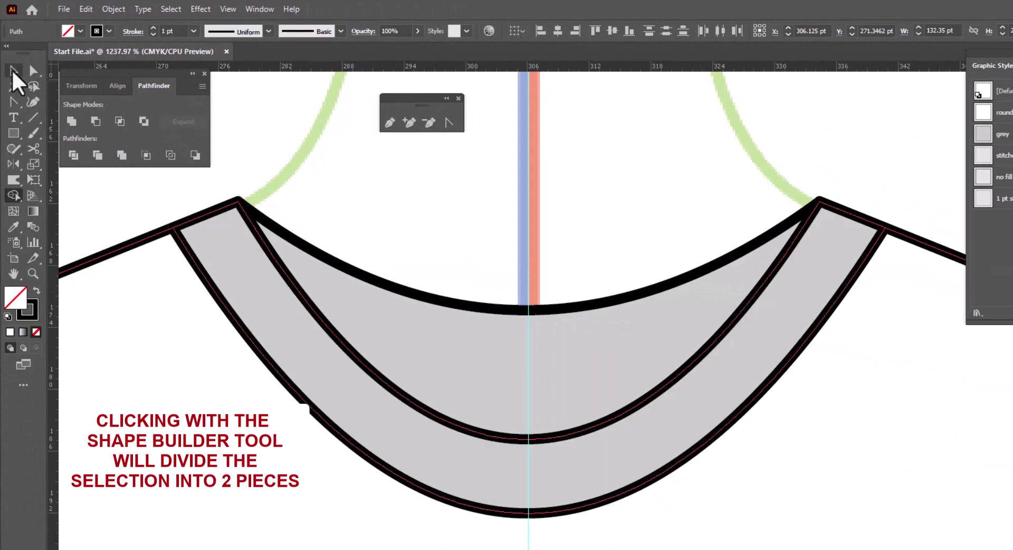
click(380, 185)
click(531, 481)
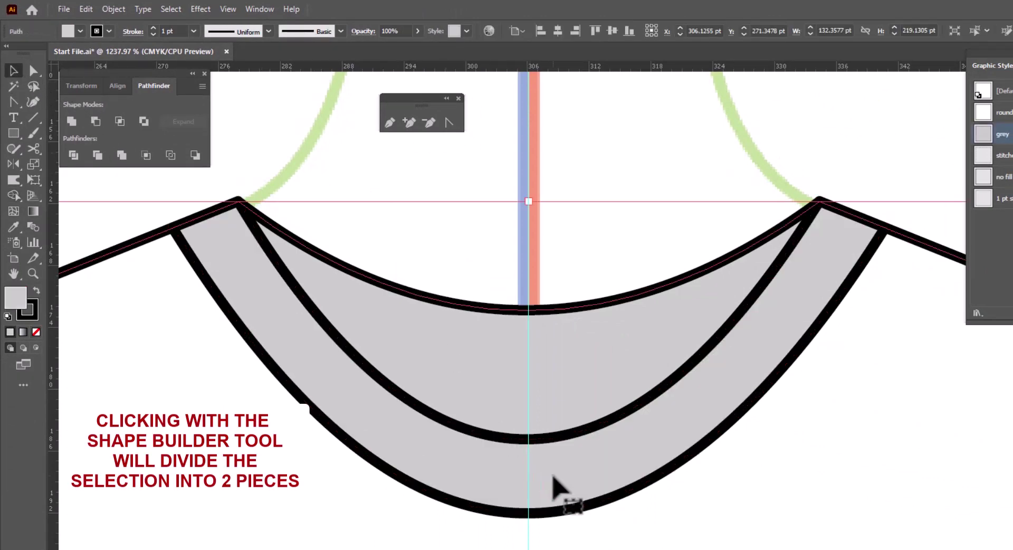
click(340, 272)
click(294, 291)
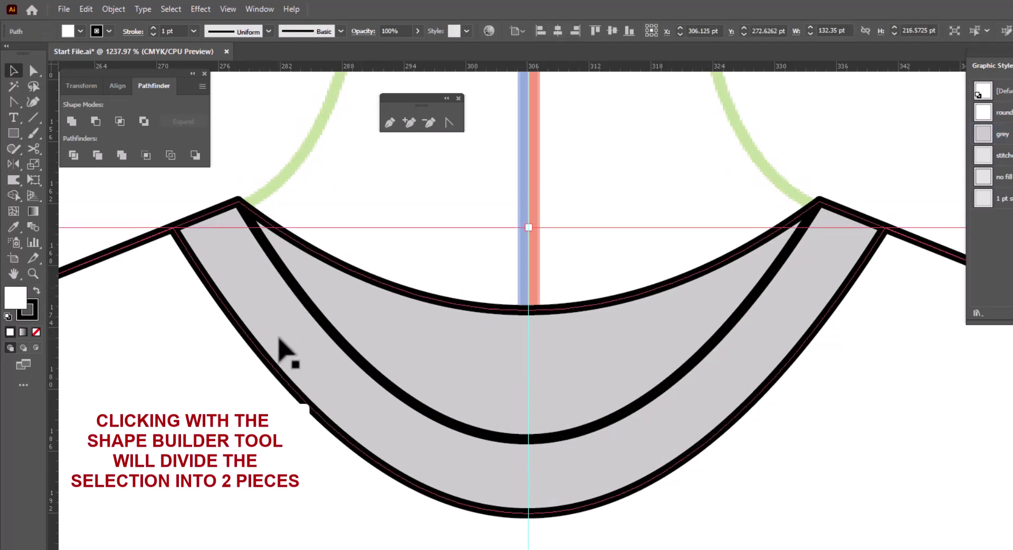
click(303, 340)
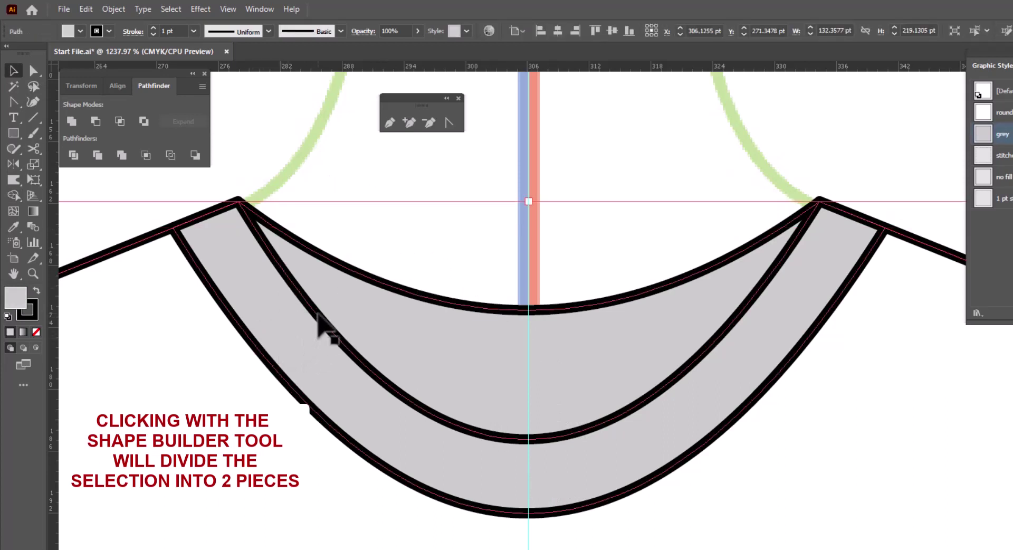
click(318, 313)
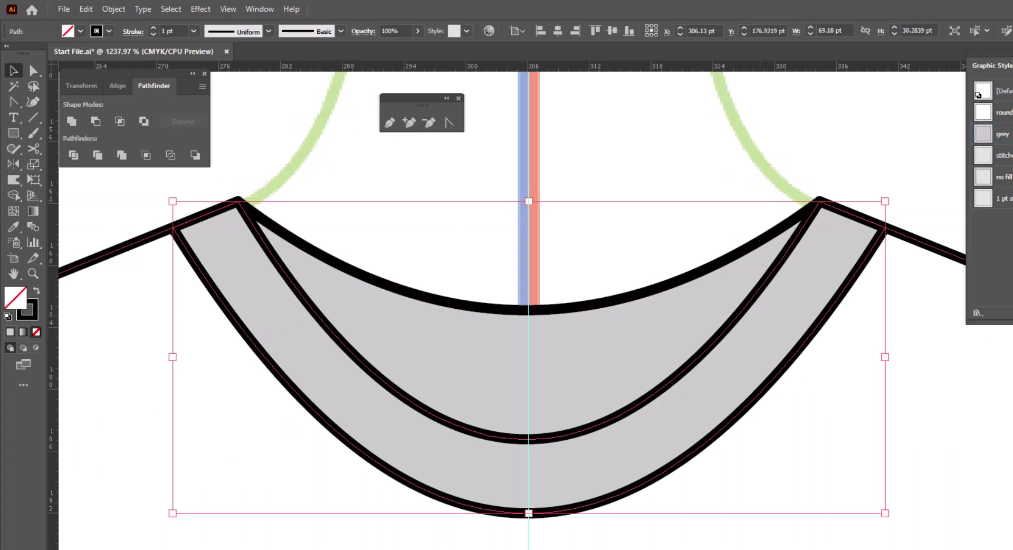
key(d)
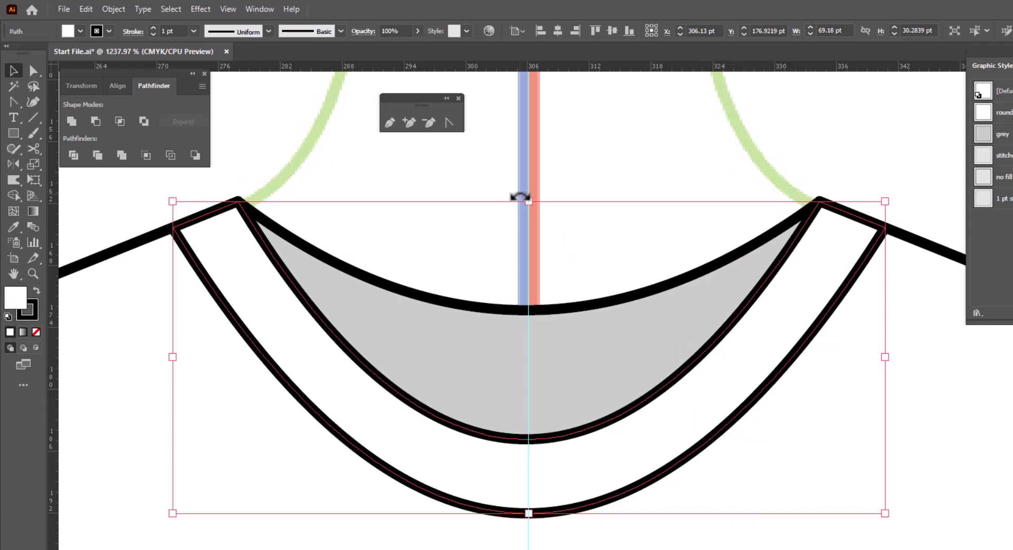
- Draw a horizontal Pen path about 67 pt wide between the shoulder edges, with its ends just inside the neckband's outer corners
click(389, 123)
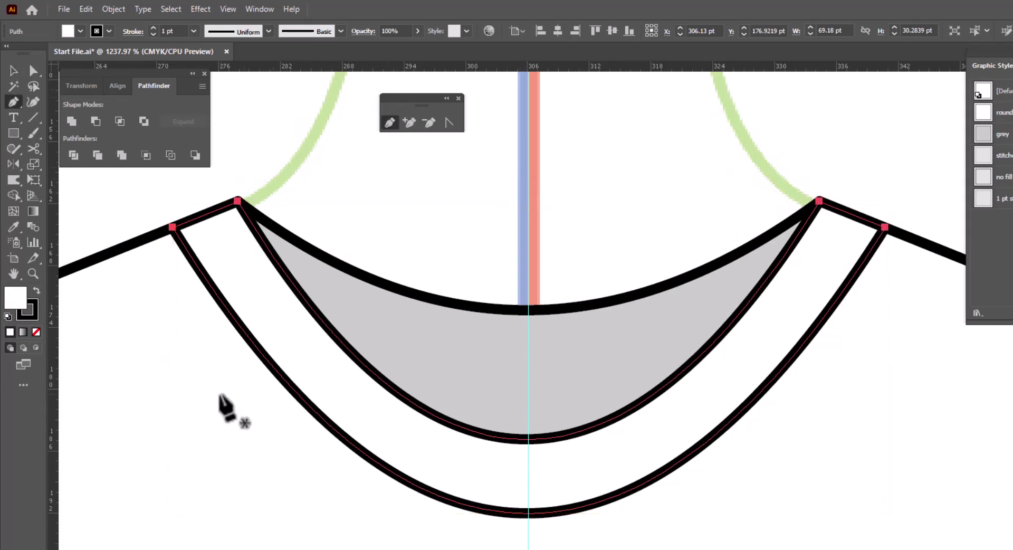
click(183, 222)
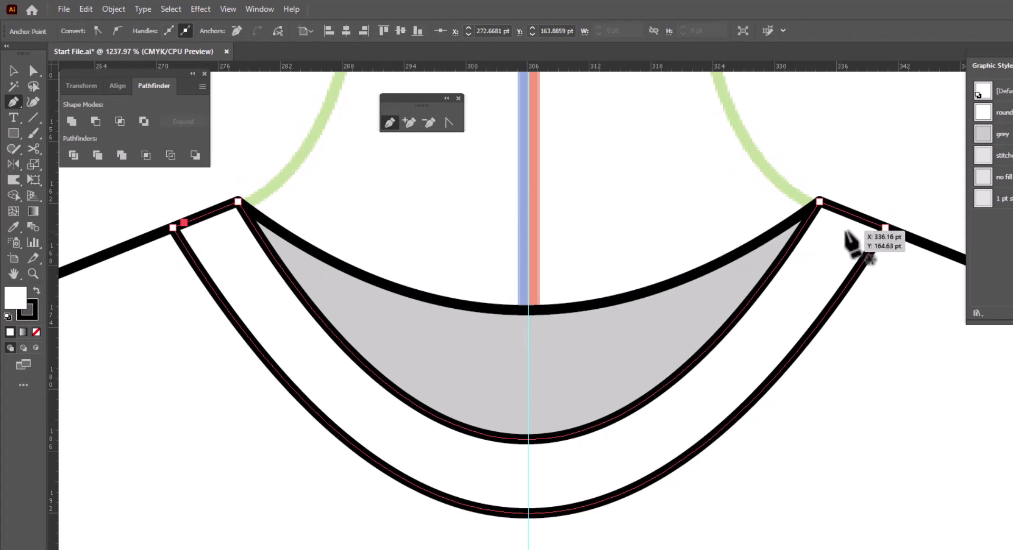
click(871, 222)
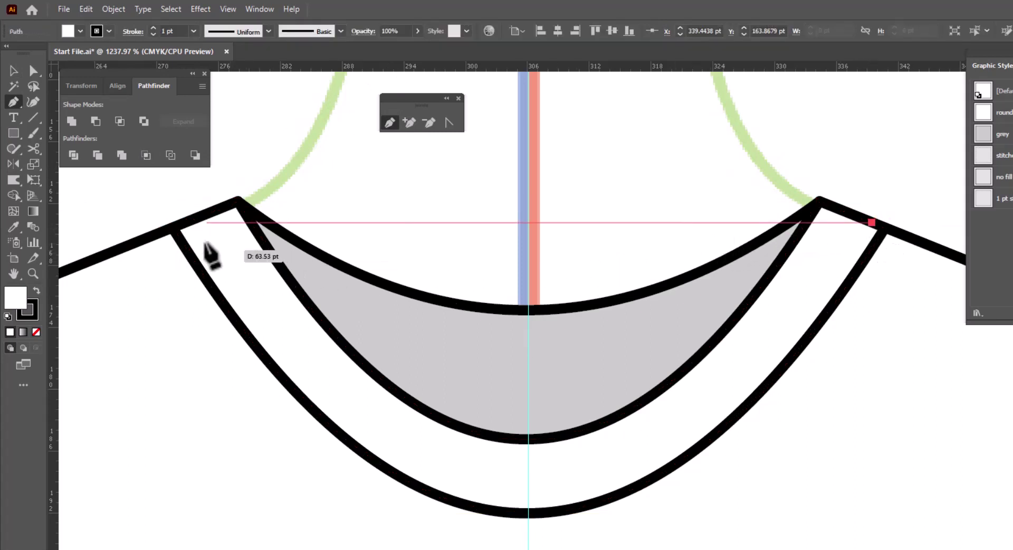
click(184, 222)
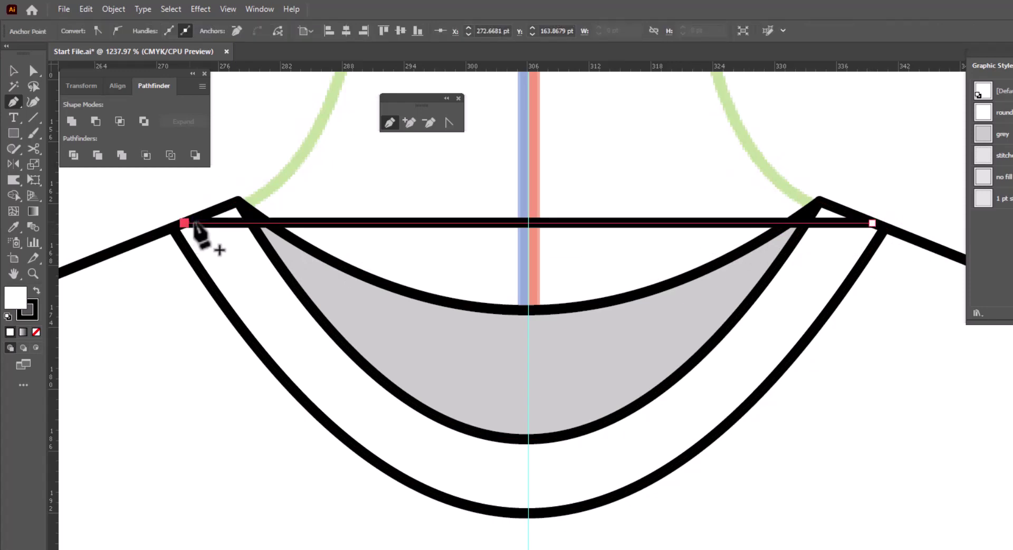
- Curve the new line down to about 27.1 pt deep with the Anchor Point tool and apply the "1 pt stitches" graphic style
click(448, 123)
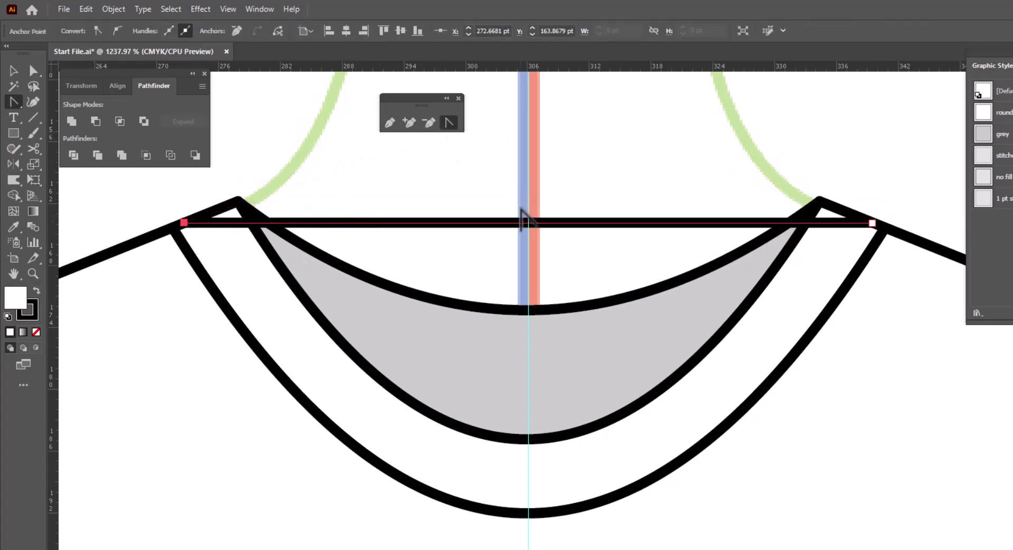
drag(524, 225, 528, 501)
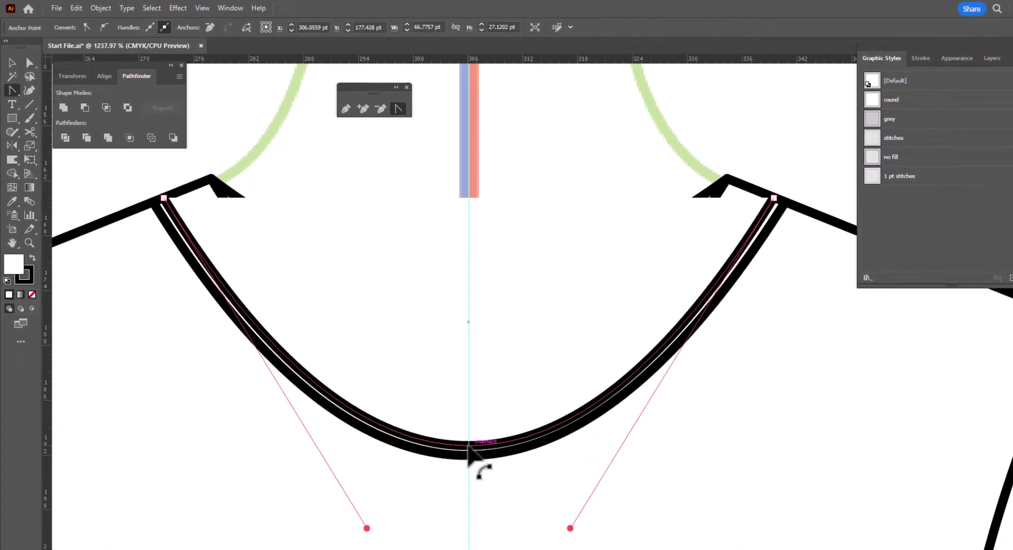
click(906, 177)
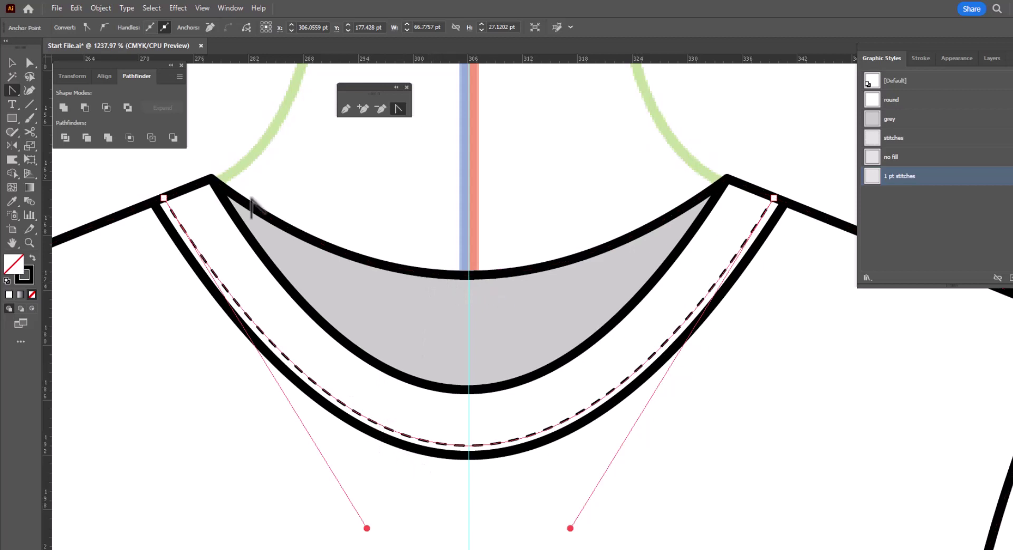
- Add a horizontal ruler guide level with the points where the neckband's outer edge meets the shoulder lines, and clear the selection
click(13, 63)
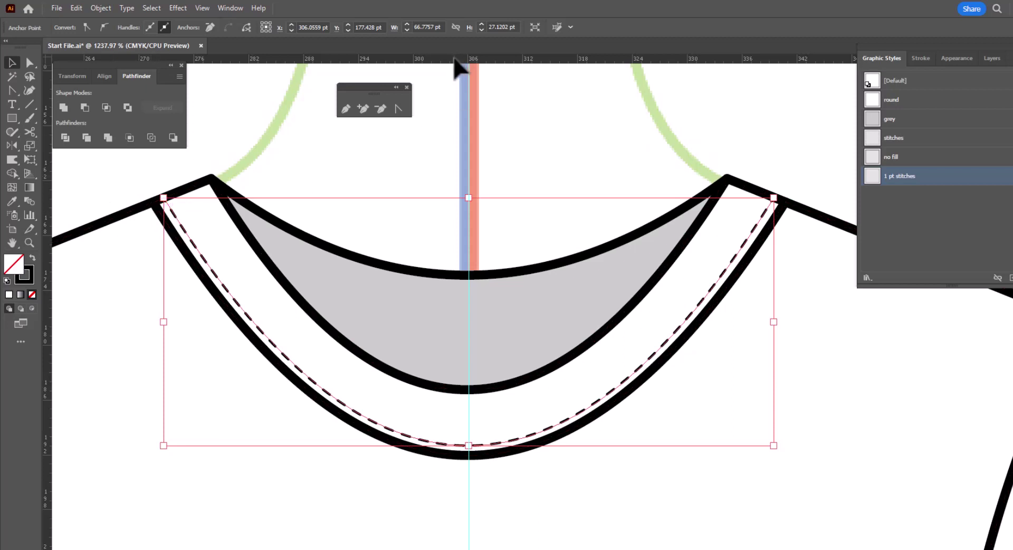
scroll(454, 69, up, 5)
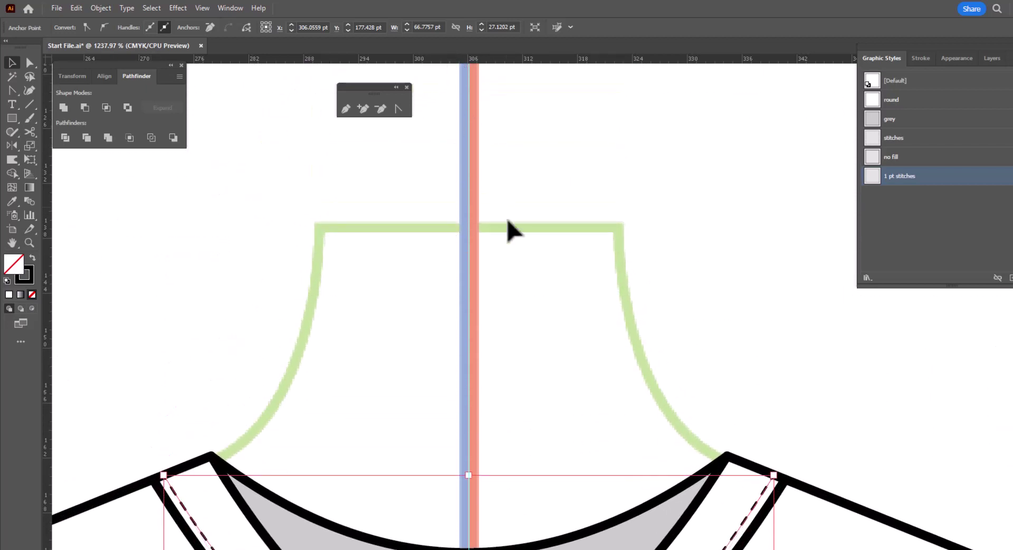
scroll(516, 278, down, 3)
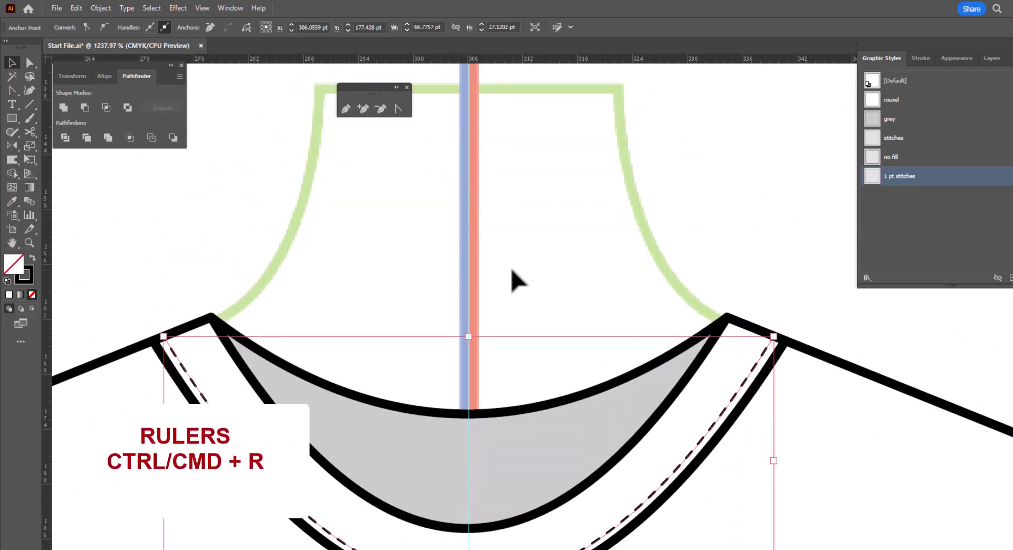
drag(437, 60, 456, 342)
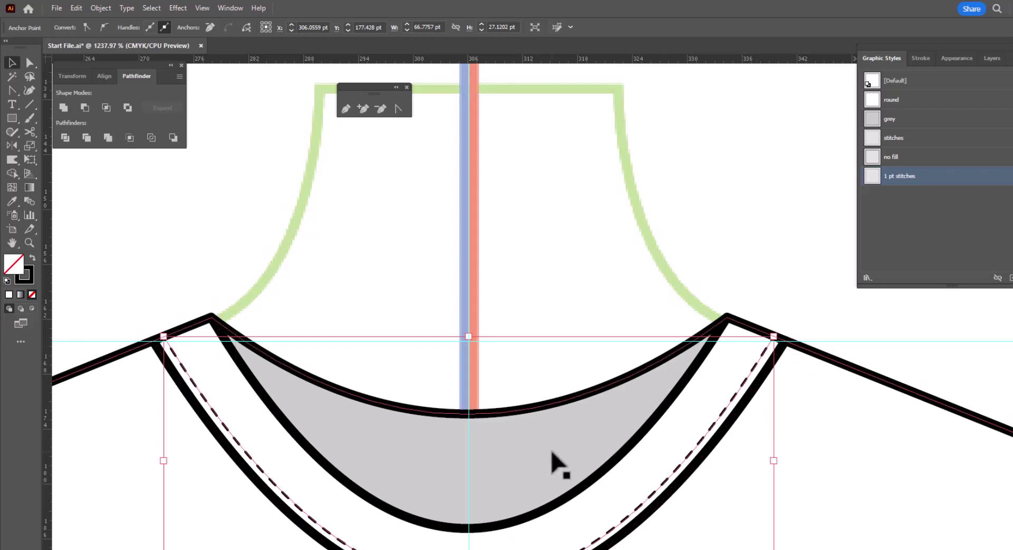
scroll(593, 242, down, 3)
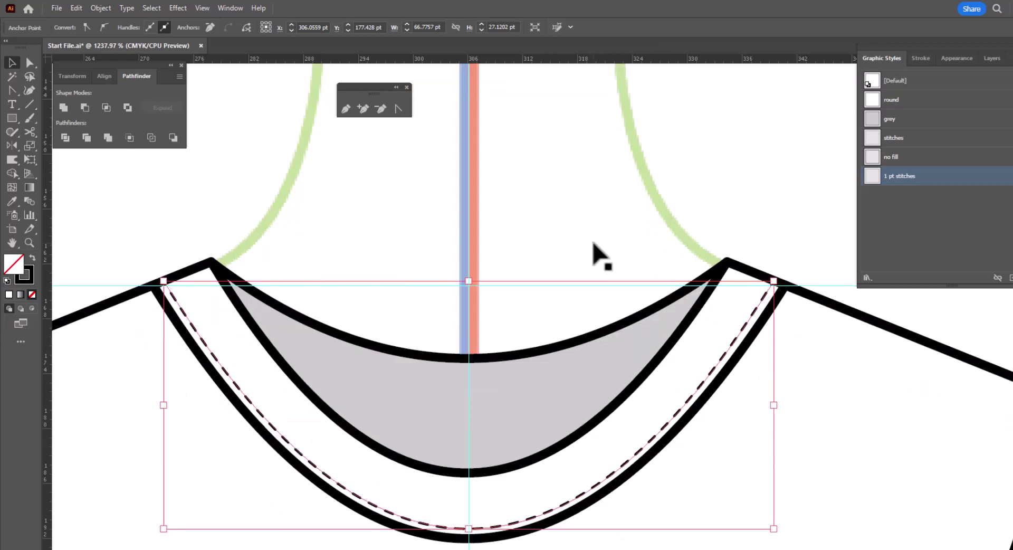
click(561, 184)
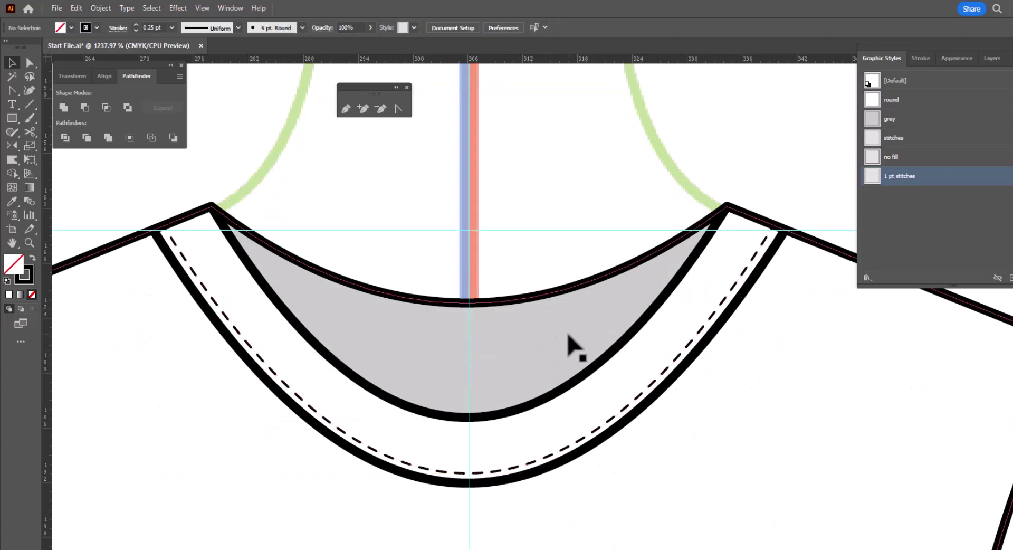
- Isolate the grey back bodice and draw a horizontal Pen path about 70 pt wide along the guide between its shoulder lines
double_click(538, 340)
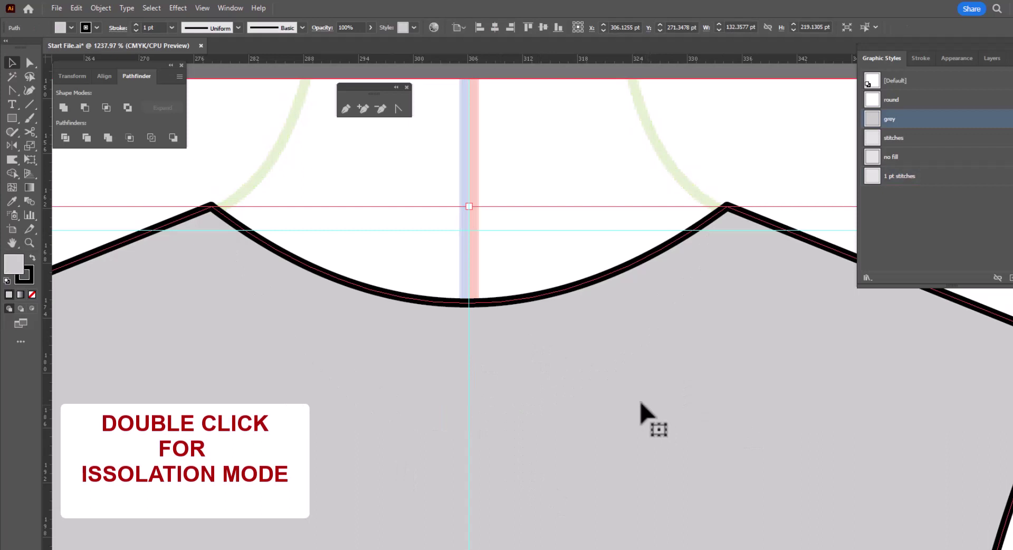
click(345, 109)
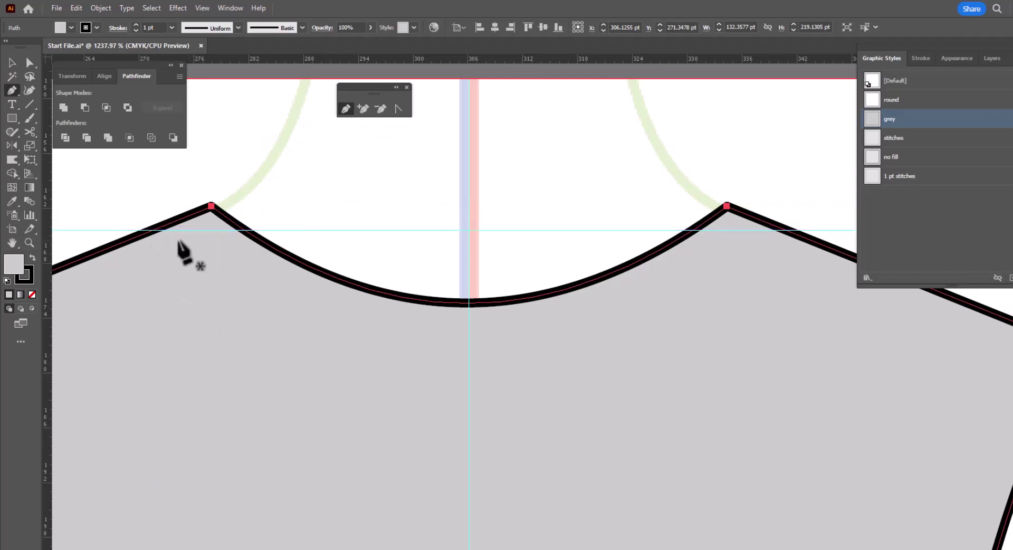
click(151, 228)
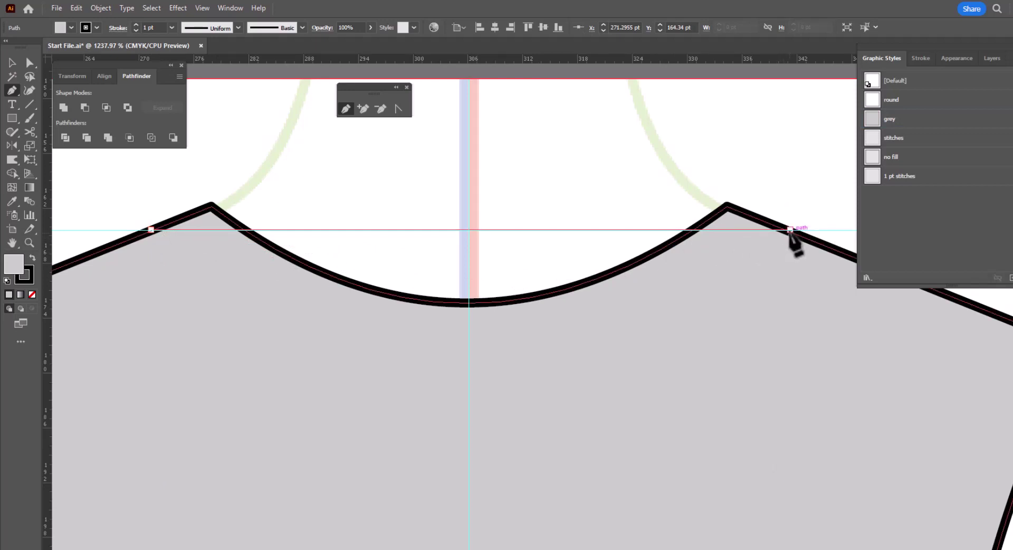
click(789, 230)
- Curve the back neck line down to about 14.4 pt deep with the Anchor Point tool, and apply the "no fill" graphic style
key(shift+c)
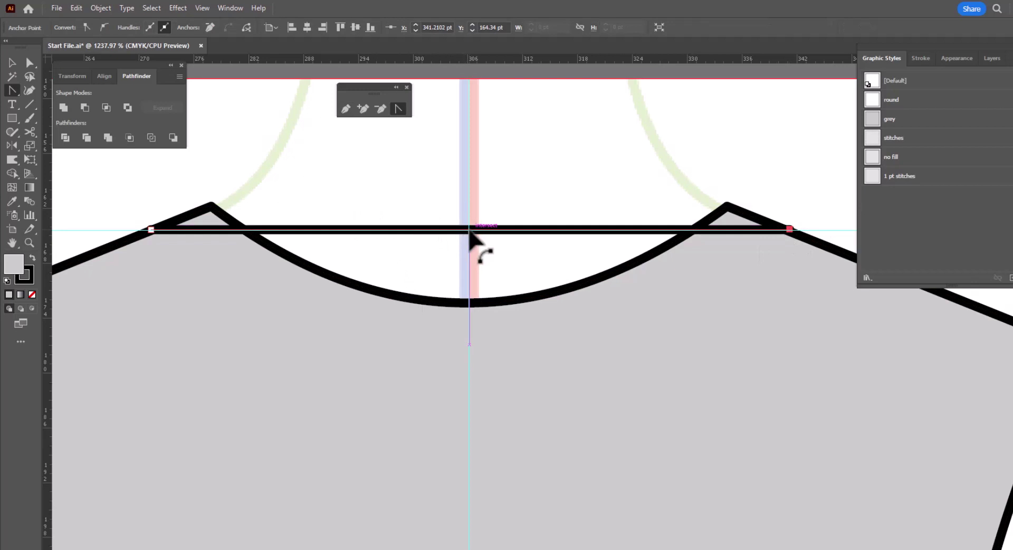
drag(468, 230, 467, 362)
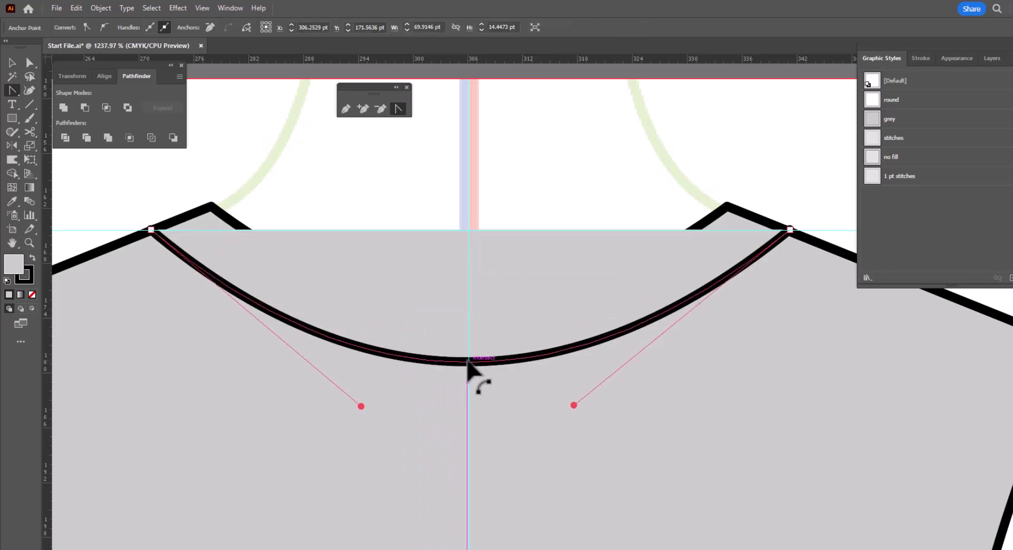
click(902, 158)
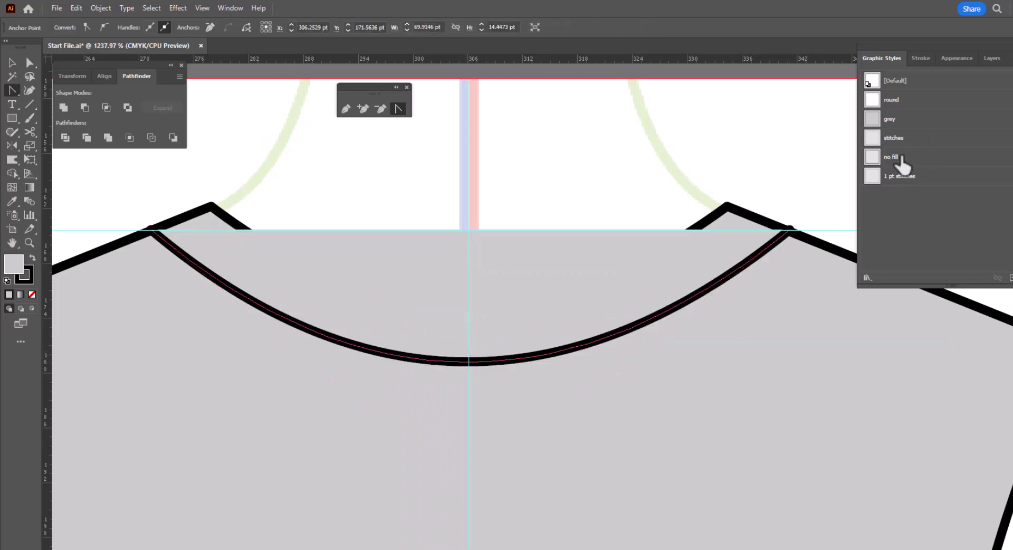
click(901, 158)
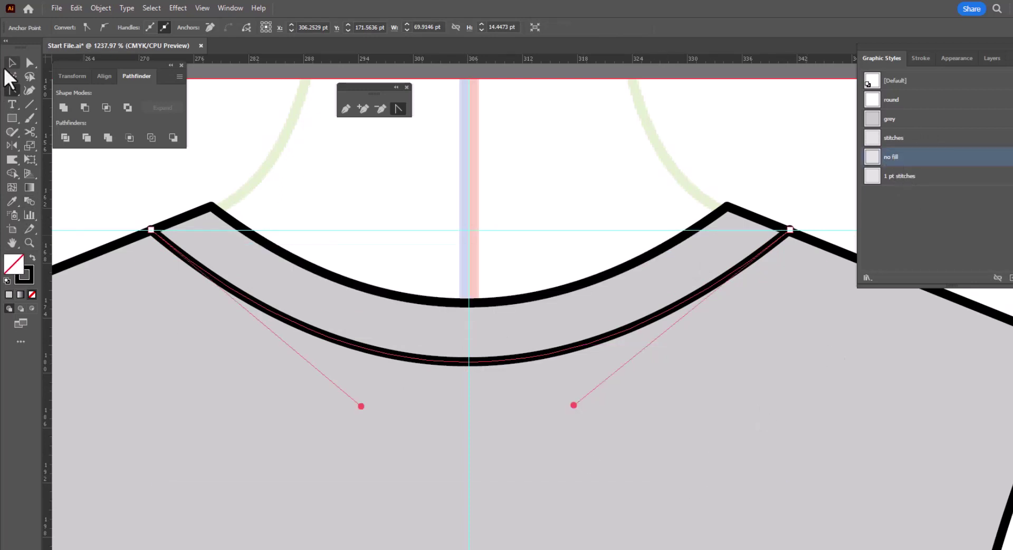
- Select the back bodice and curved neck line, and split off the back neckband with the Shape Builder tool
click(9, 63)
drag(198, 277, 185, 273)
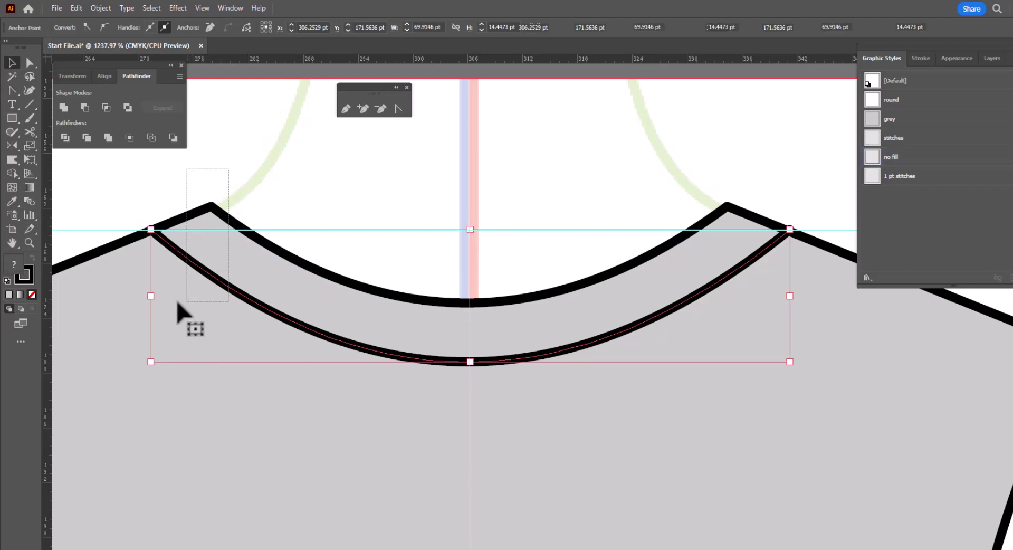
click(10, 172)
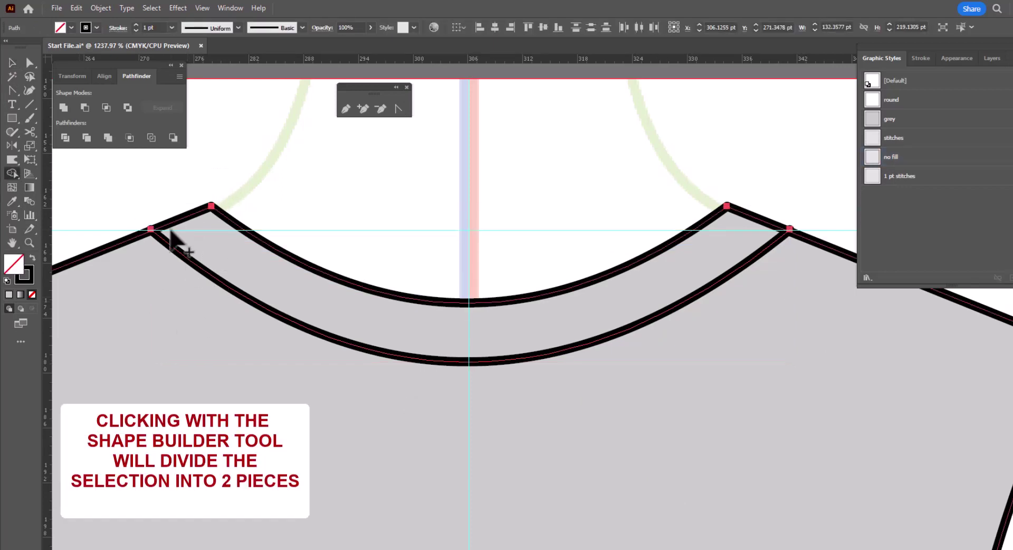
click(213, 257)
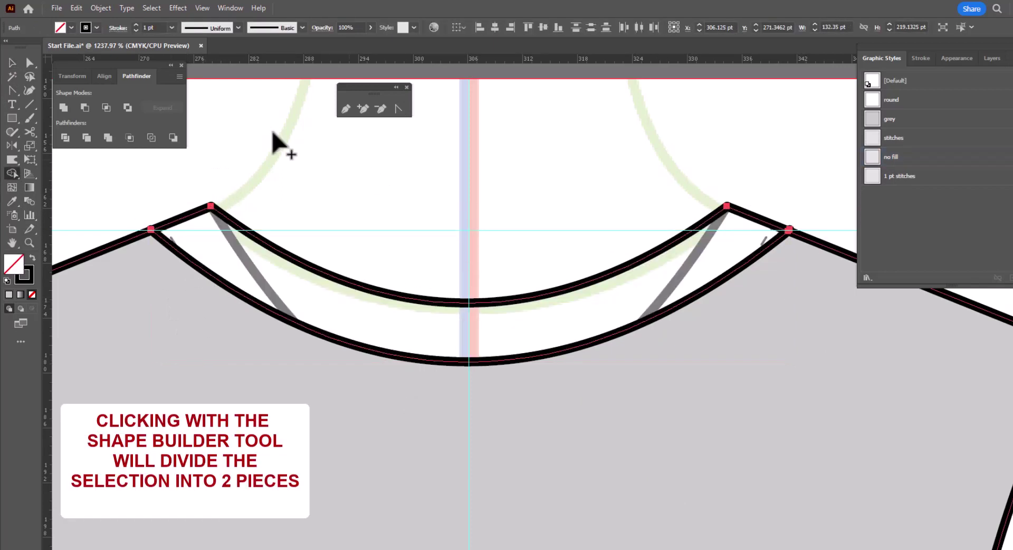
- Apply the "grey" graphic style to the separated back neckband and clear the selection
click(11, 62)
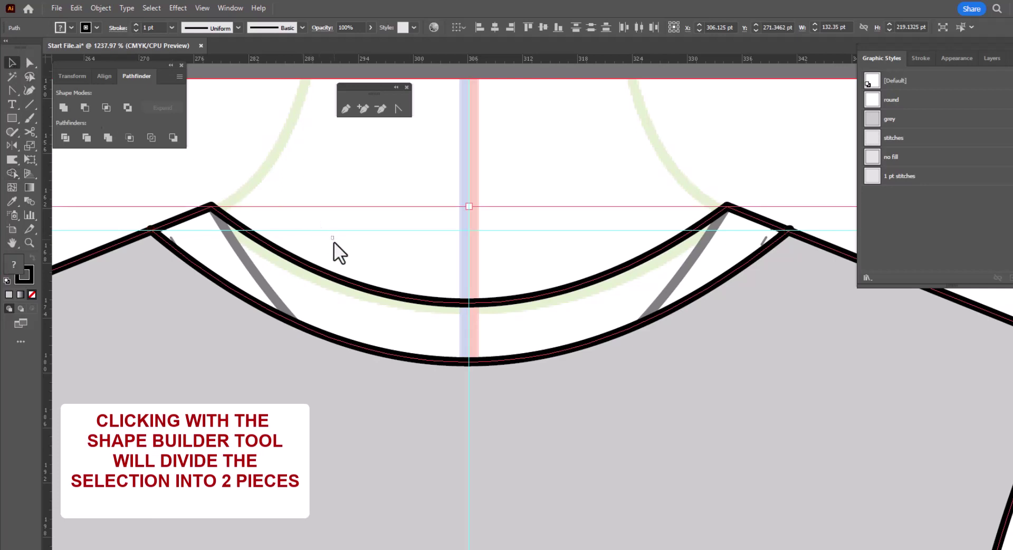
drag(327, 291, 327, 292)
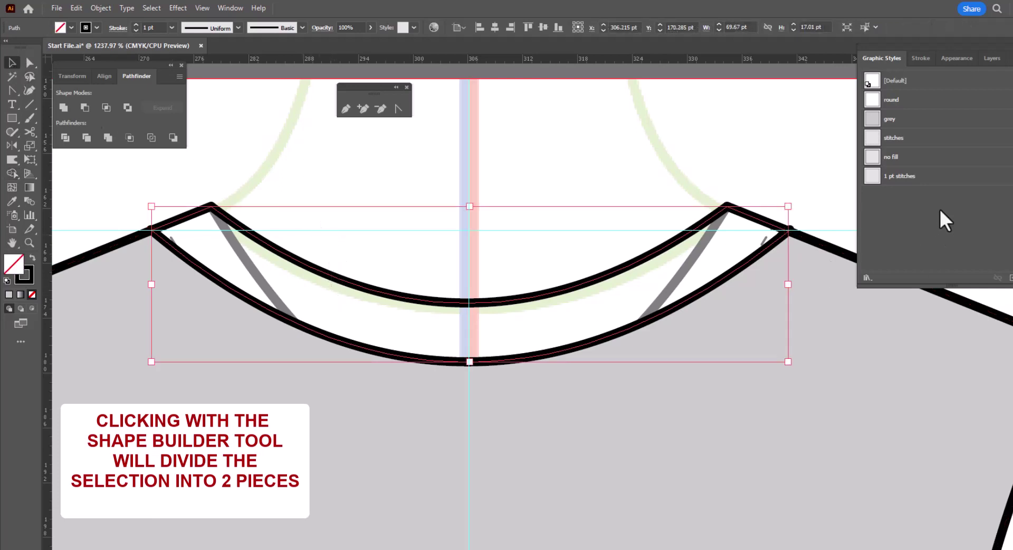
click(906, 118)
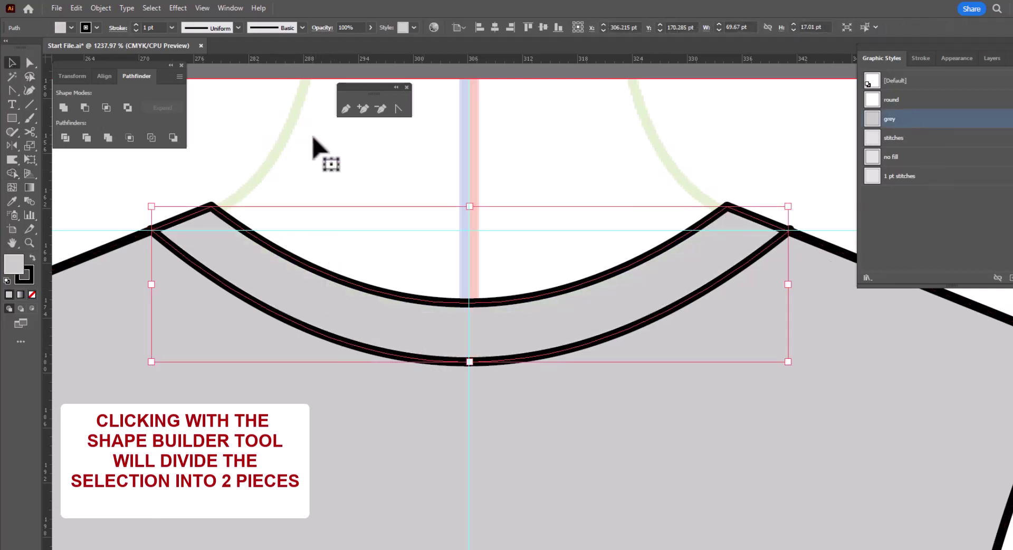
click(368, 137)
- Draw a horizontal Pen path about 66.9 pt wide between the back neckband's shoulder edges, just inside its outer corners
click(346, 109)
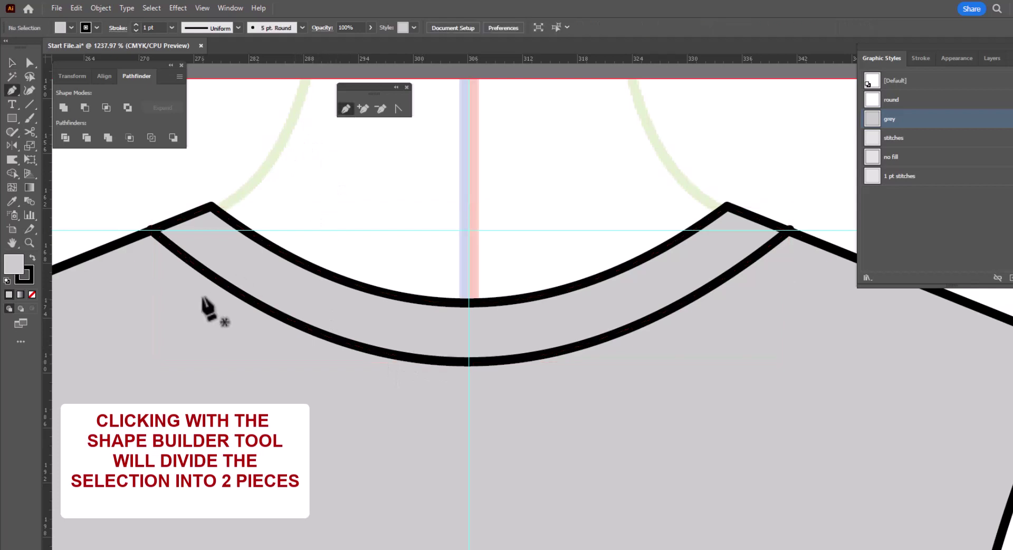
click(163, 226)
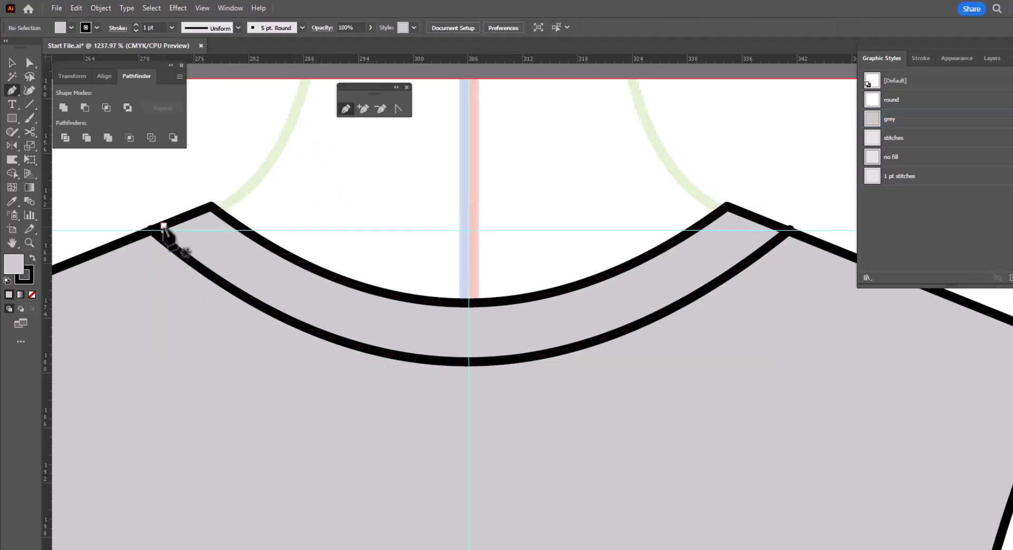
click(774, 225)
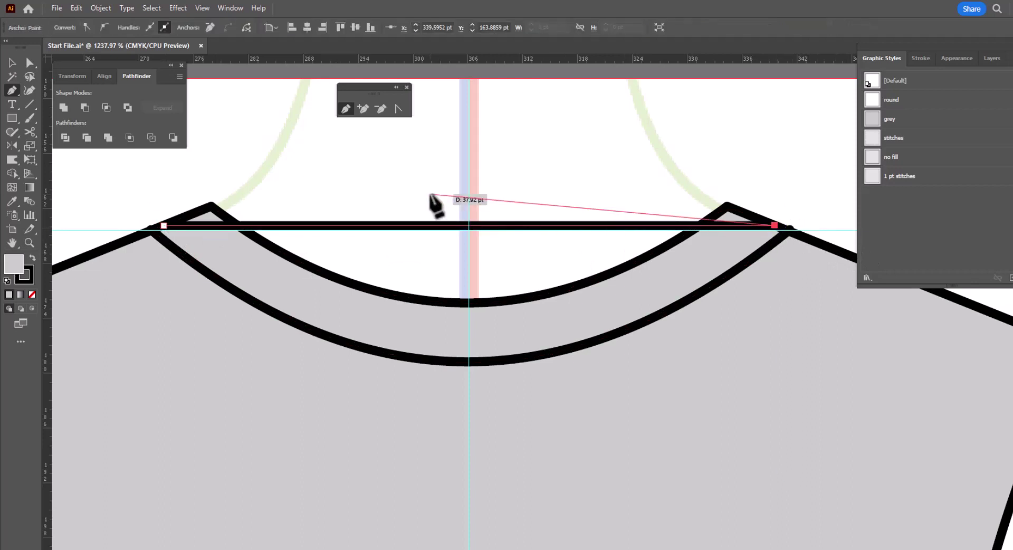
- Curve the new path down to about 13.5 pt deep with the Anchor Point tool and apply the "1 pt stitches" graphic style
key(shift+c)
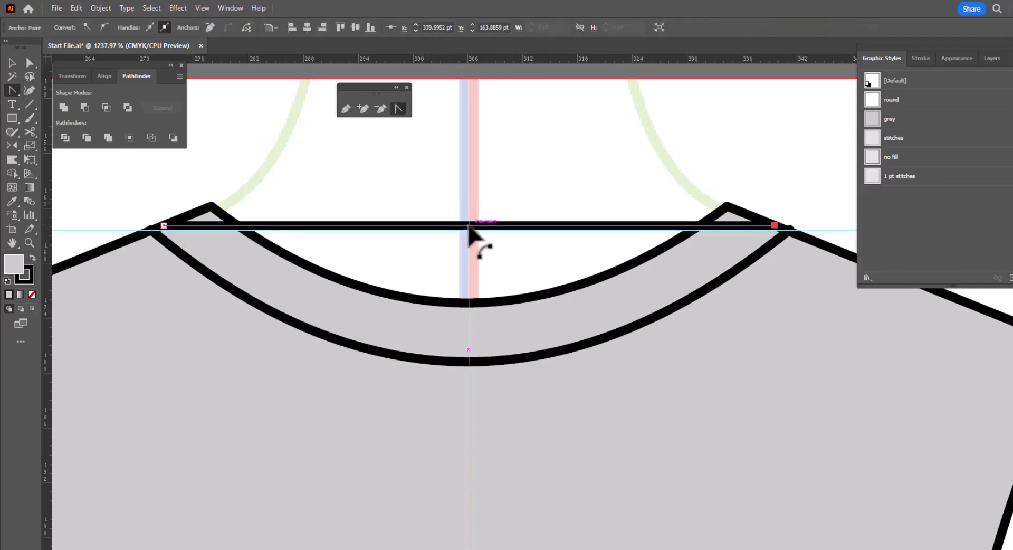
drag(470, 233, 468, 354)
click(902, 177)
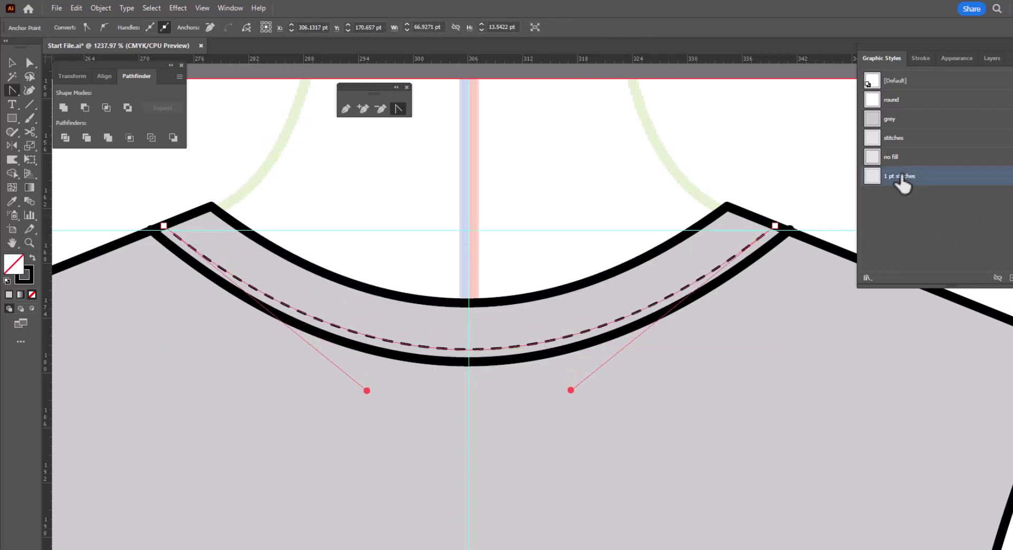
- Delete the stray anchor point protruding at the back neckband's right shoulder corner, fit the artboard in view, and exit isolation mode
click(30, 242)
drag(774, 211, 809, 266)
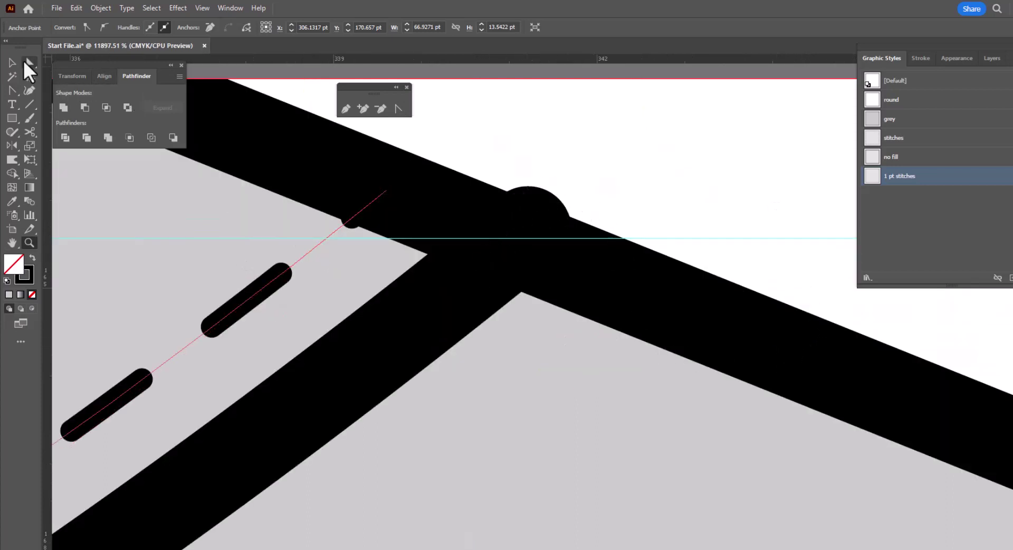
click(30, 62)
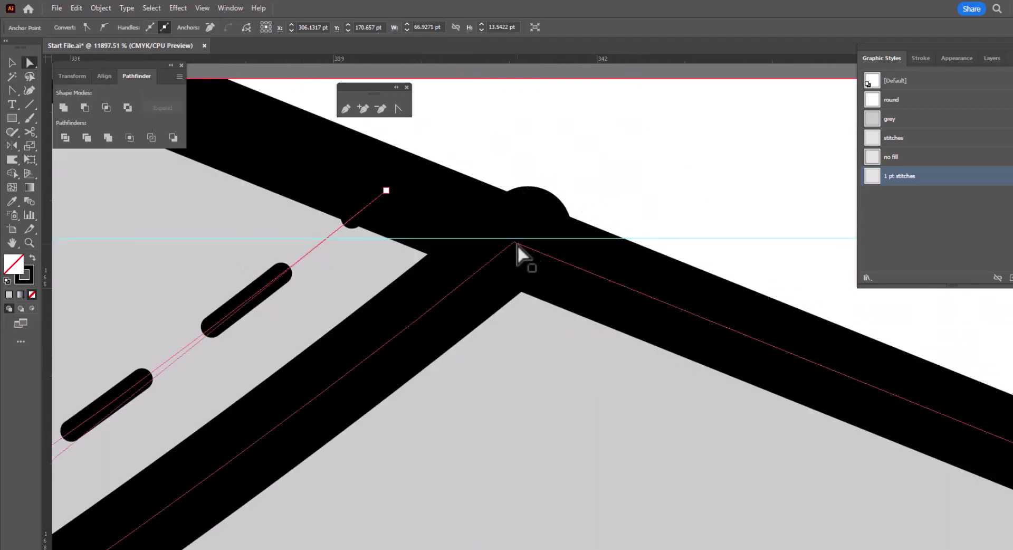
click(520, 239)
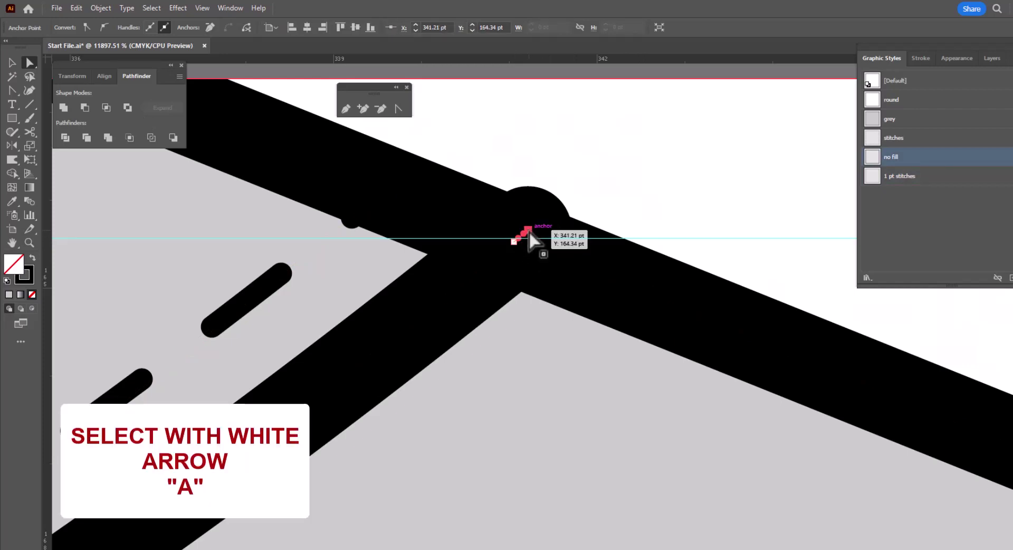
key(Delete)
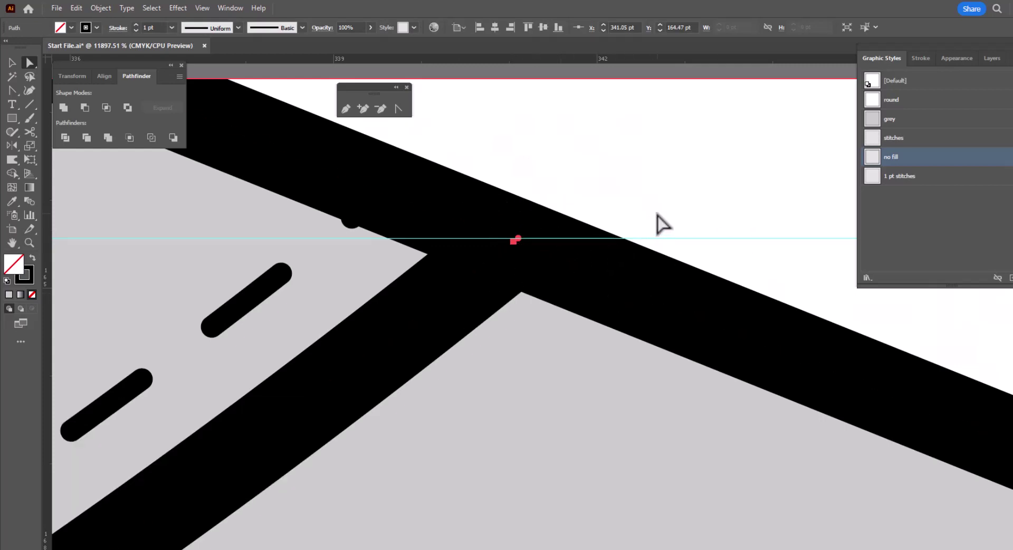
key(ctrl+0)
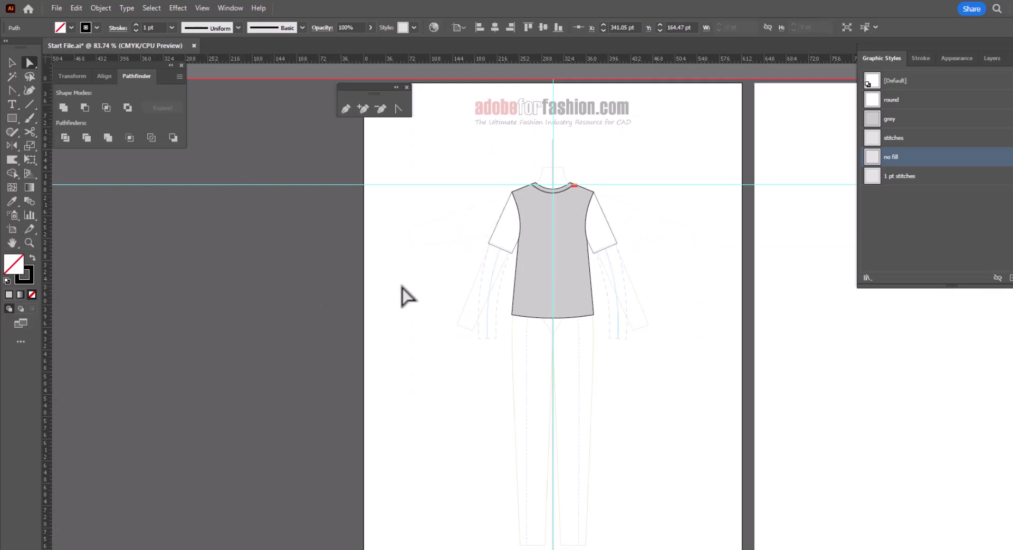
key(v)
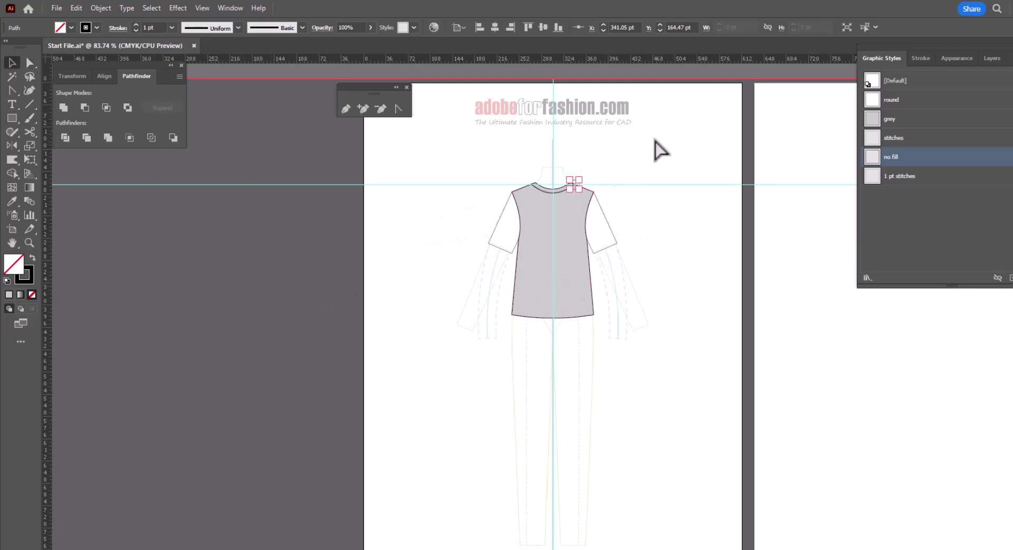
click(630, 155)
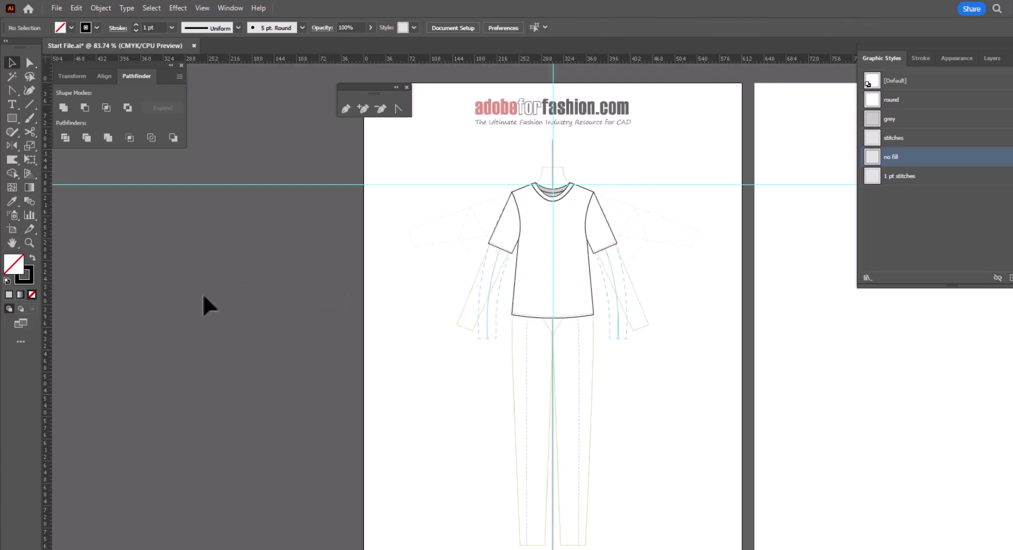
- Select all parts of the short-sleeved top and group them
click(29, 243)
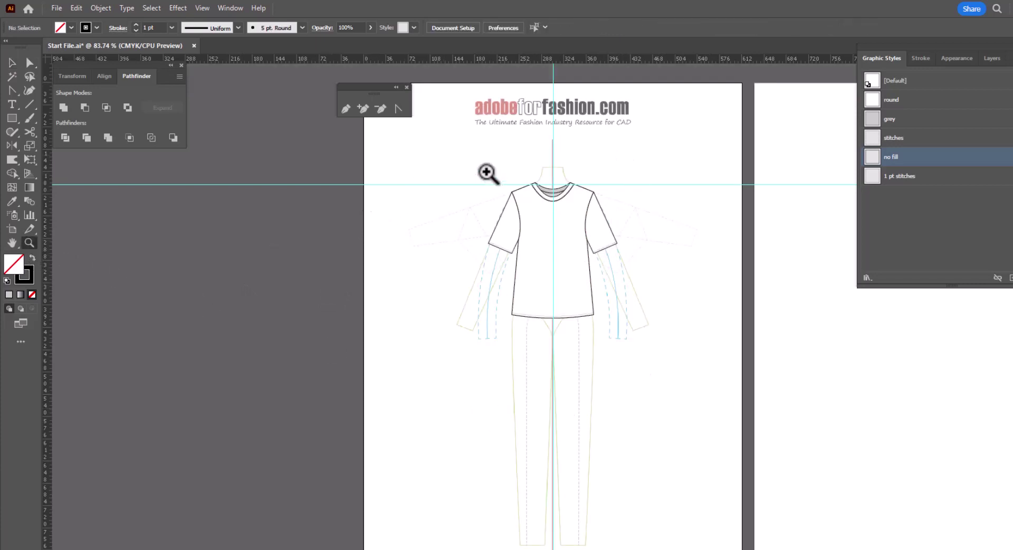
drag(474, 162, 648, 400)
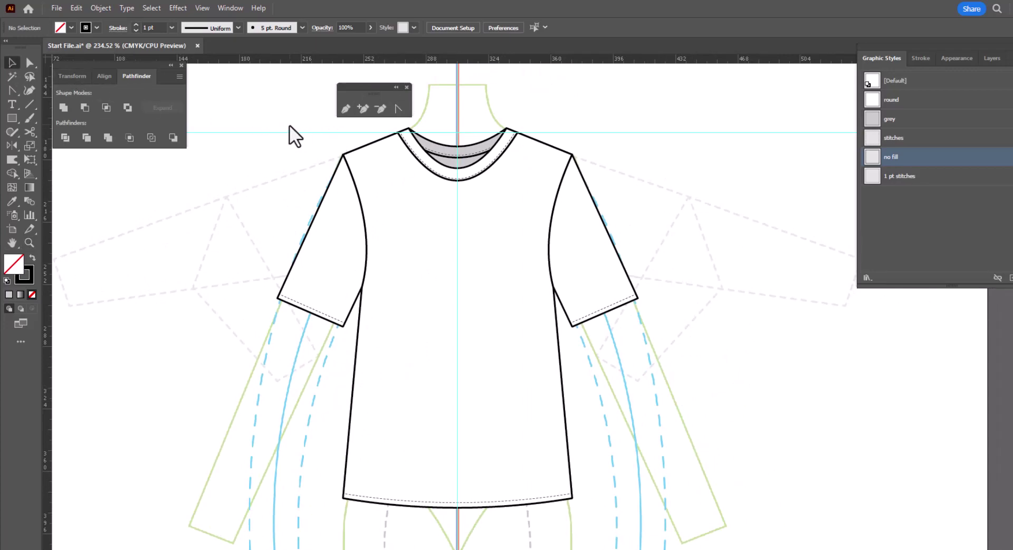
drag(289, 126, 669, 537)
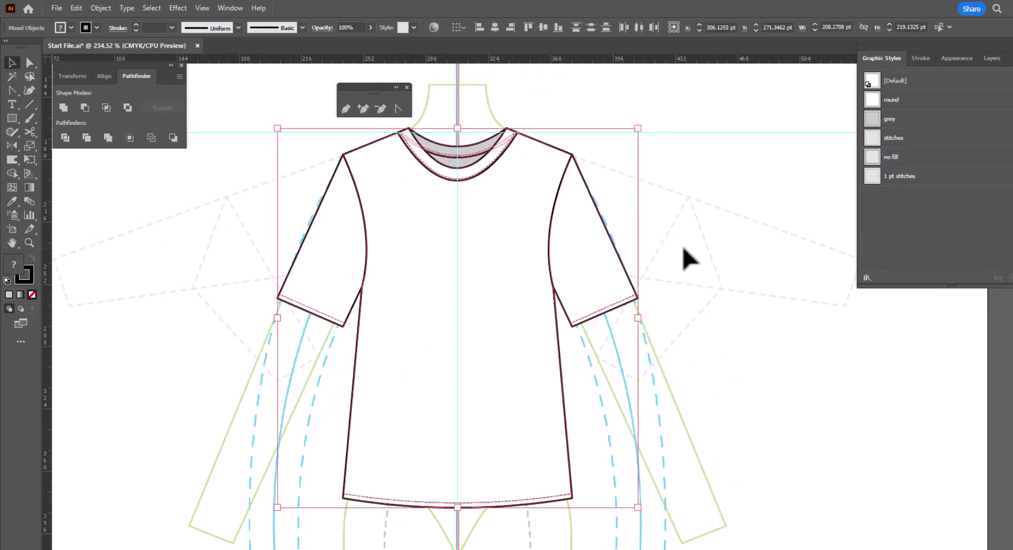
right_click(679, 224)
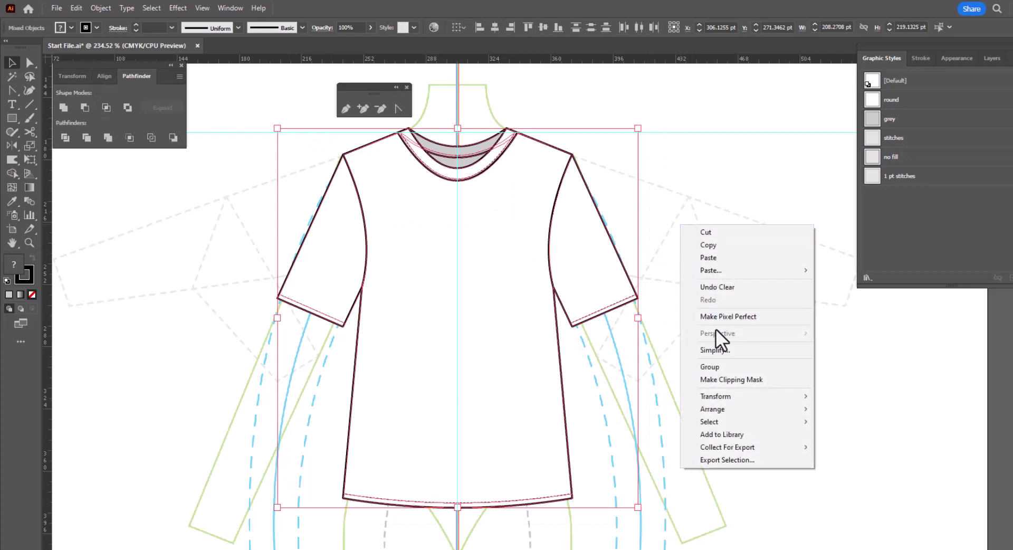
click(719, 368)
- Place a duplicate of the grouped top about 241 pt to the left of the original
drag(678, 414, 886, 420)
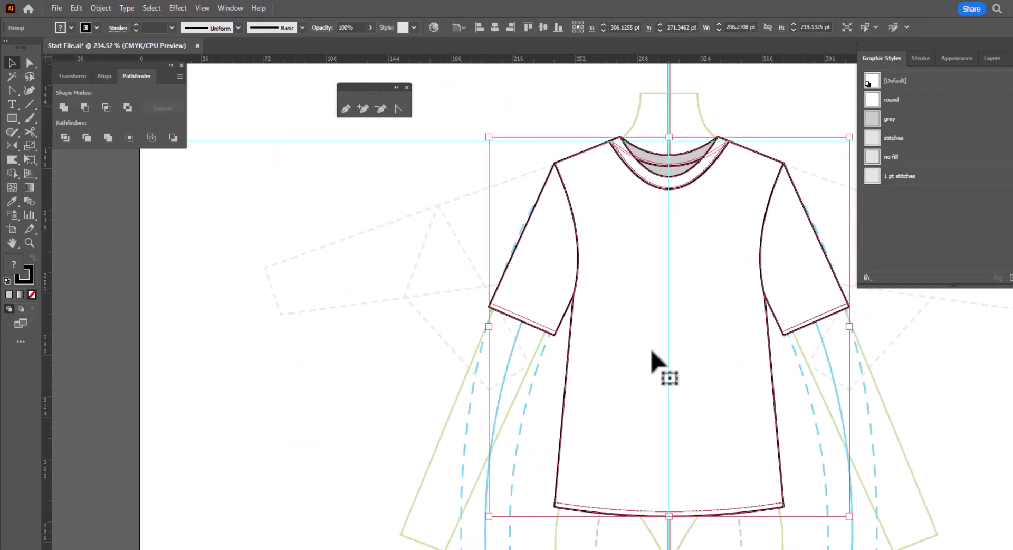
key(alt)
drag(687, 351, 271, 327)
drag(831, 424, 708, 416)
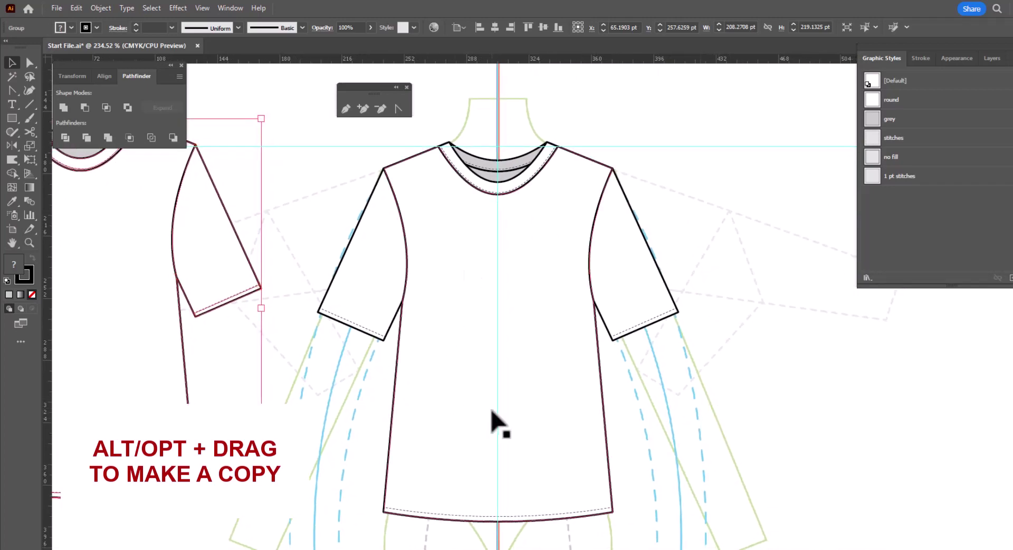
- Isolate the original top's group and delete its front bodice, front neckband stitching and front neckband
double_click(523, 314)
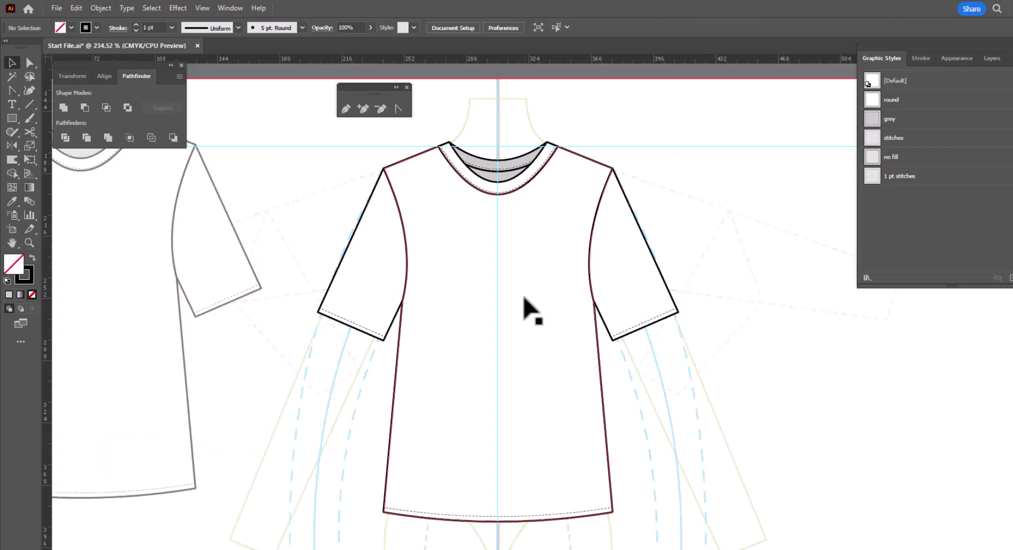
click(534, 257)
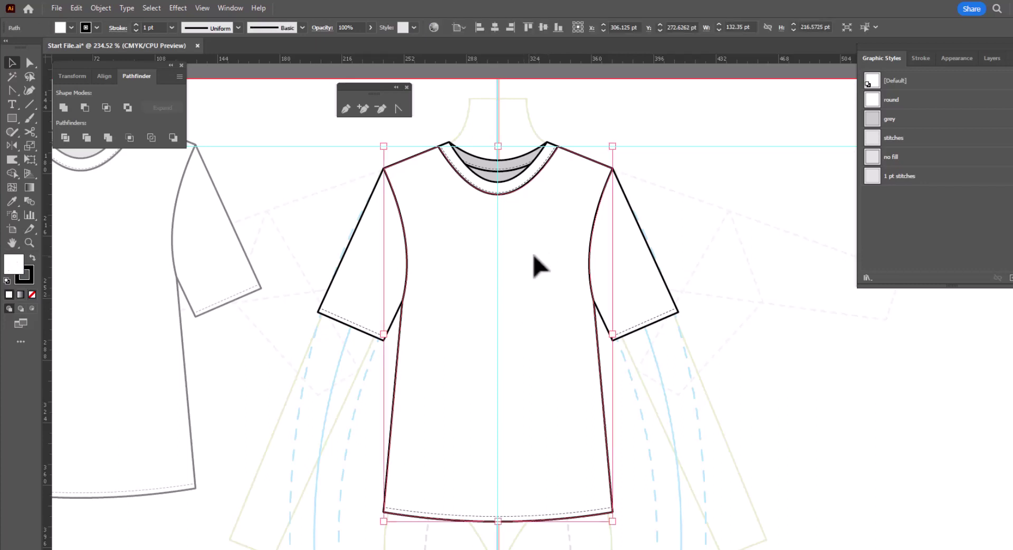
click(533, 256)
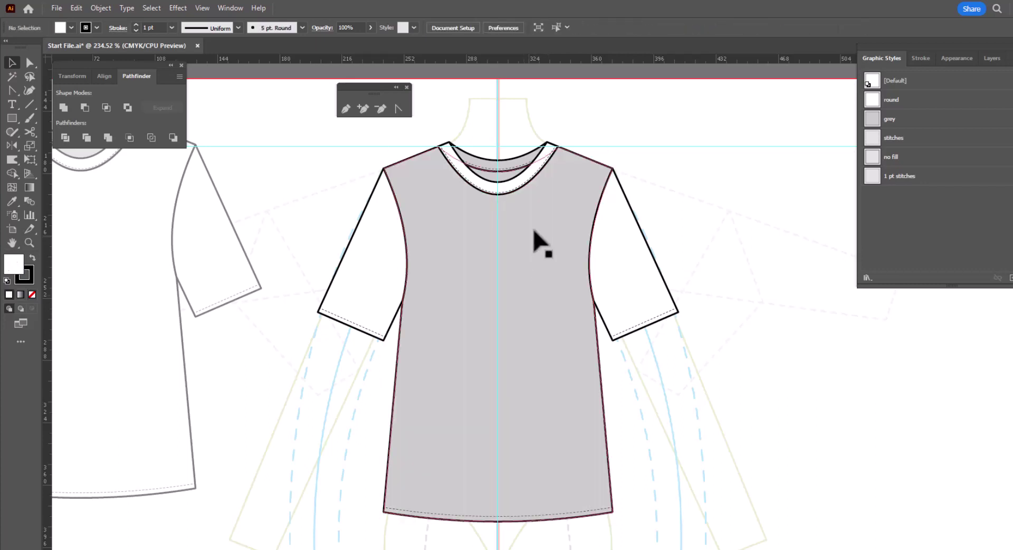
click(508, 194)
key(Delete)
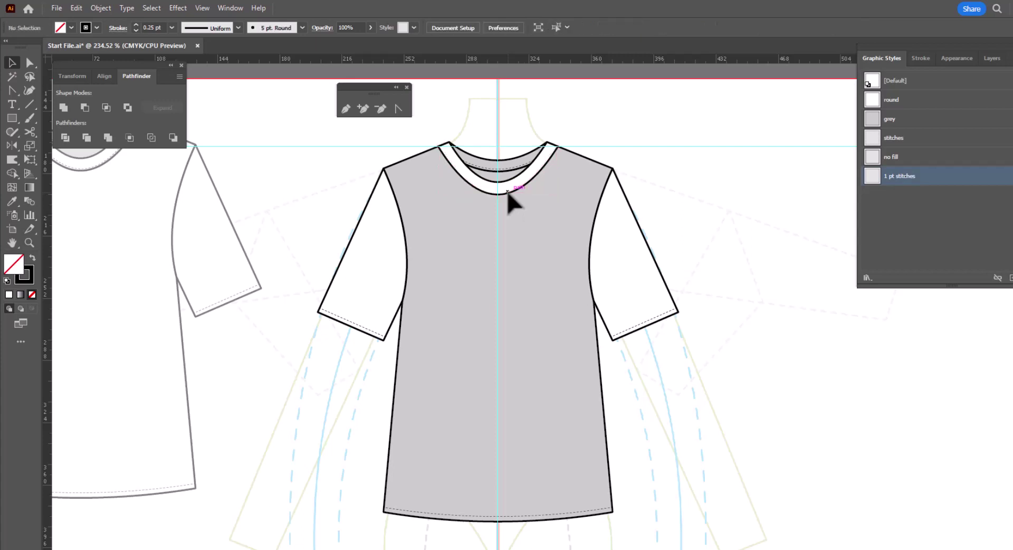
click(508, 195)
key(Delete)
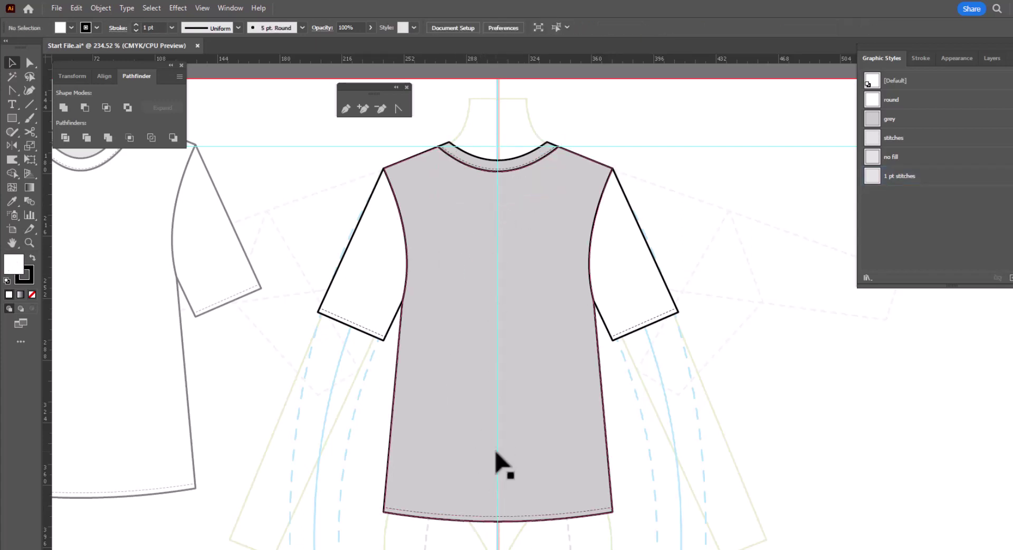
- Apply the [Default] graphic style to the back bodice and back neckband, and exit isolation mode
click(548, 215)
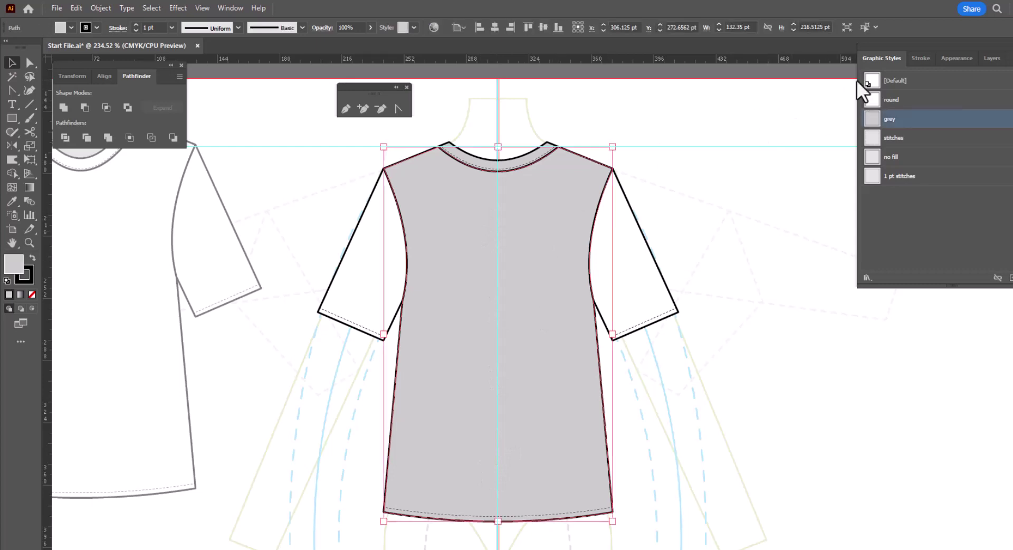
click(889, 82)
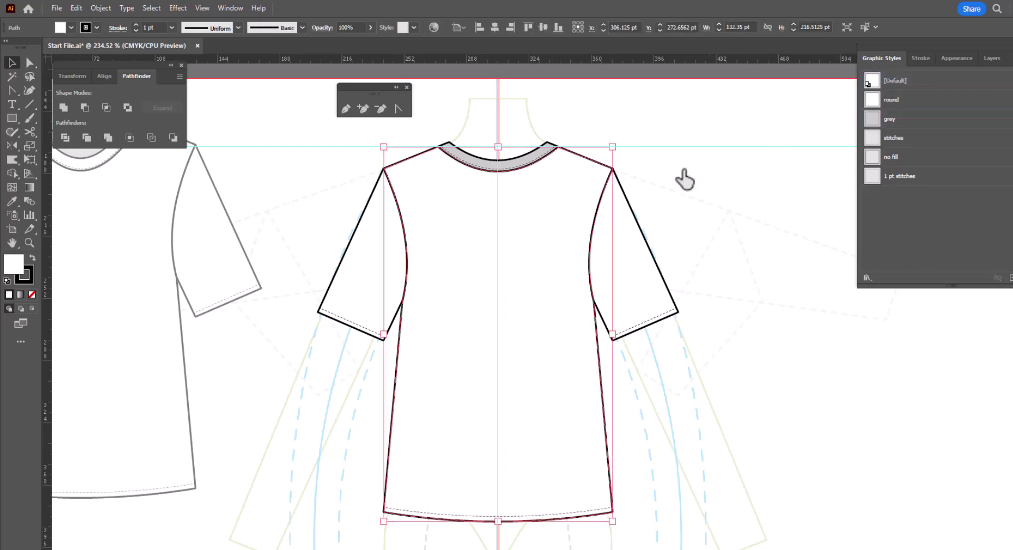
click(519, 166)
click(893, 83)
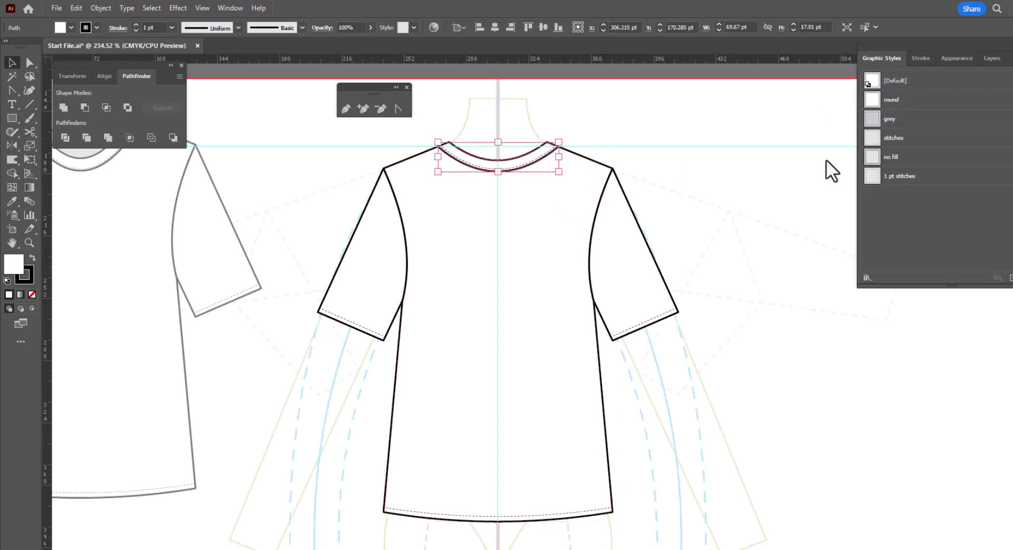
click(739, 252)
double_click(753, 340)
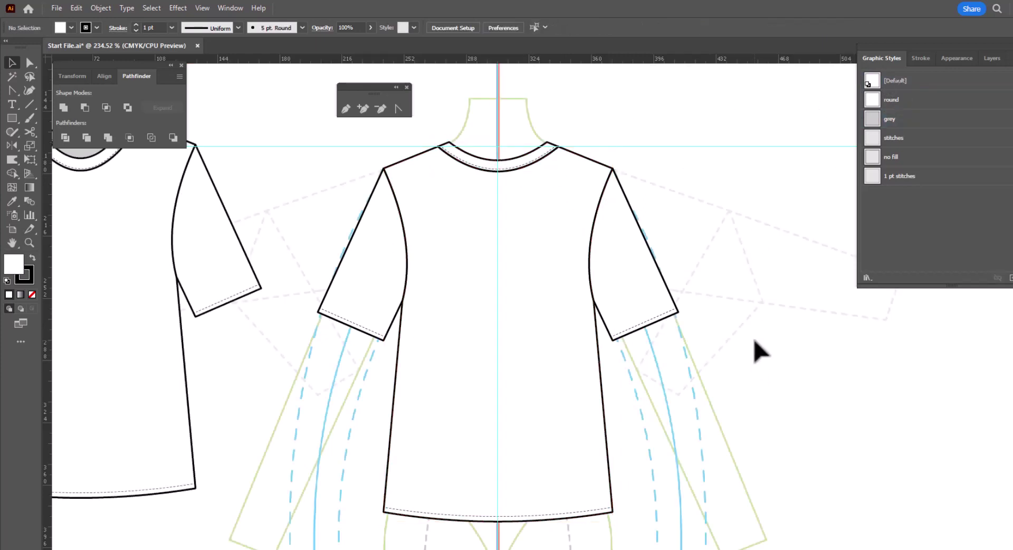
- Move the front view right until its sleeve overlaps the back view, and shift the back view slightly down
drag(177, 402, 392, 385)
drag(682, 430, 778, 445)
drag(650, 410, 656, 435)
- Reposition the floating Pen tools palette just below the Pathfinder panel, clear of the front view's neckline
click(899, 425)
drag(897, 425, 893, 412)
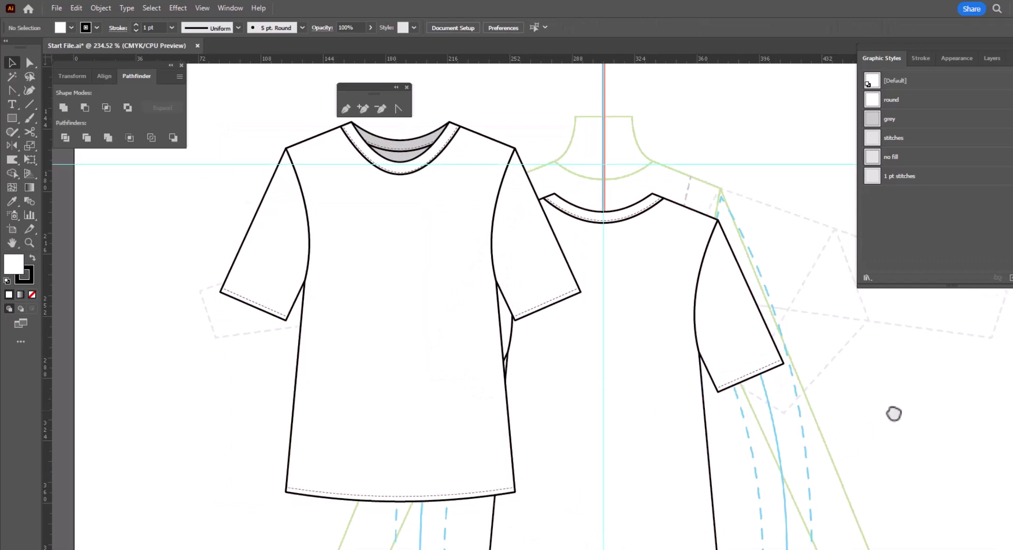
drag(375, 94, 113, 164)
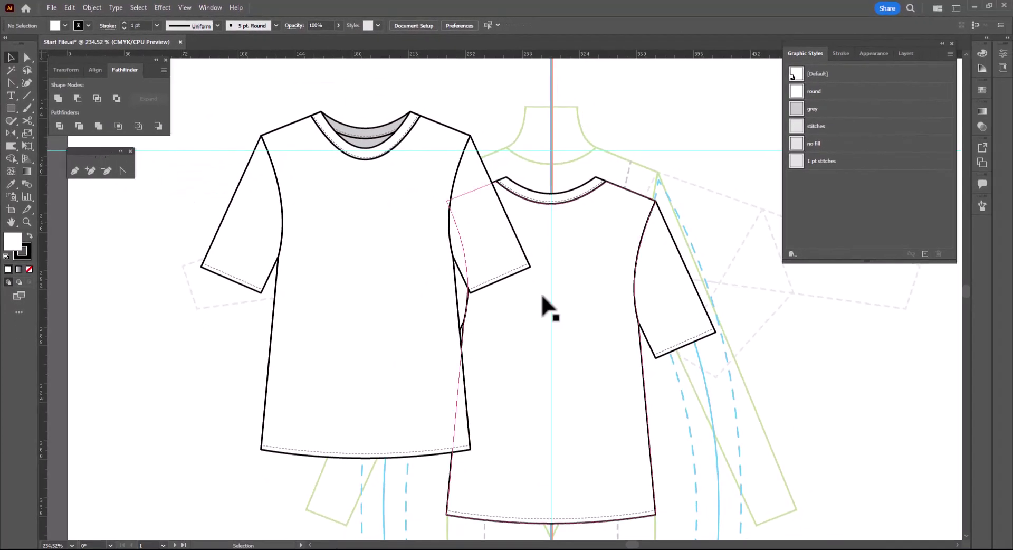
drag(745, 406, 738, 388)
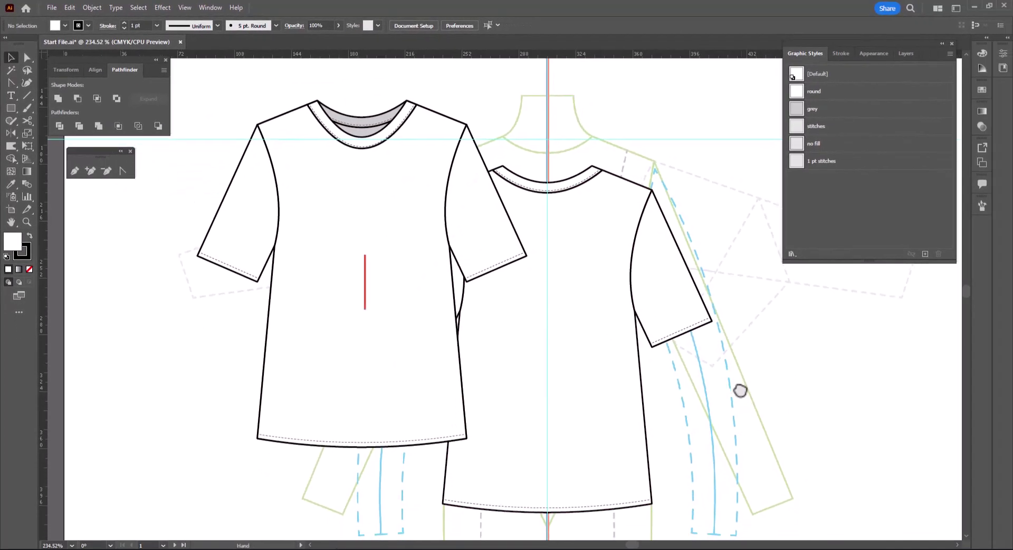